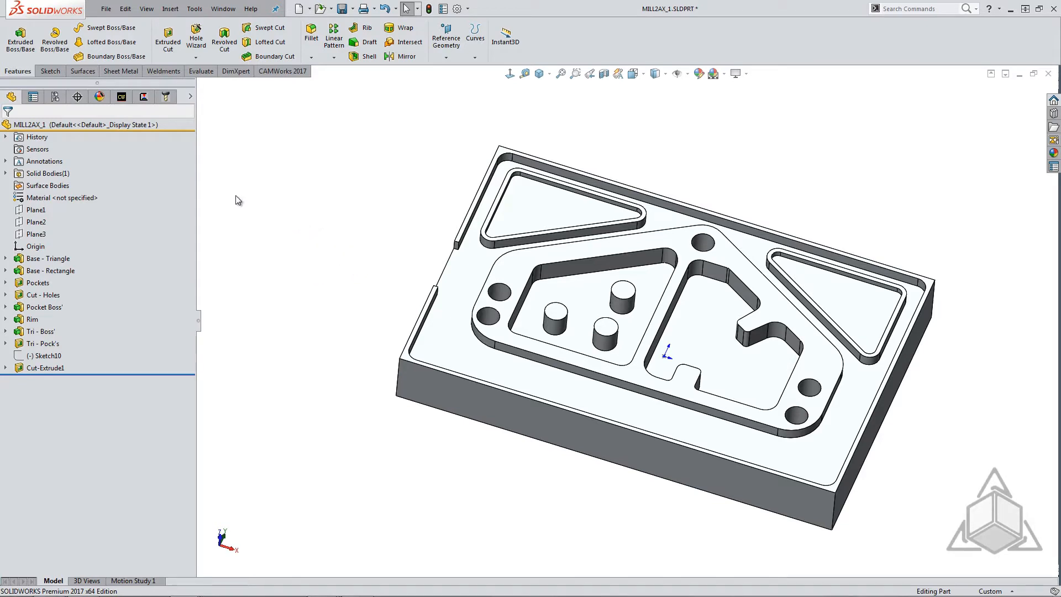
Extract the machinable features of the MILL2AX_1 part in CAMWorks and generate the operation plan for them
{"action": "left_click", "coordinate": [122, 97]}
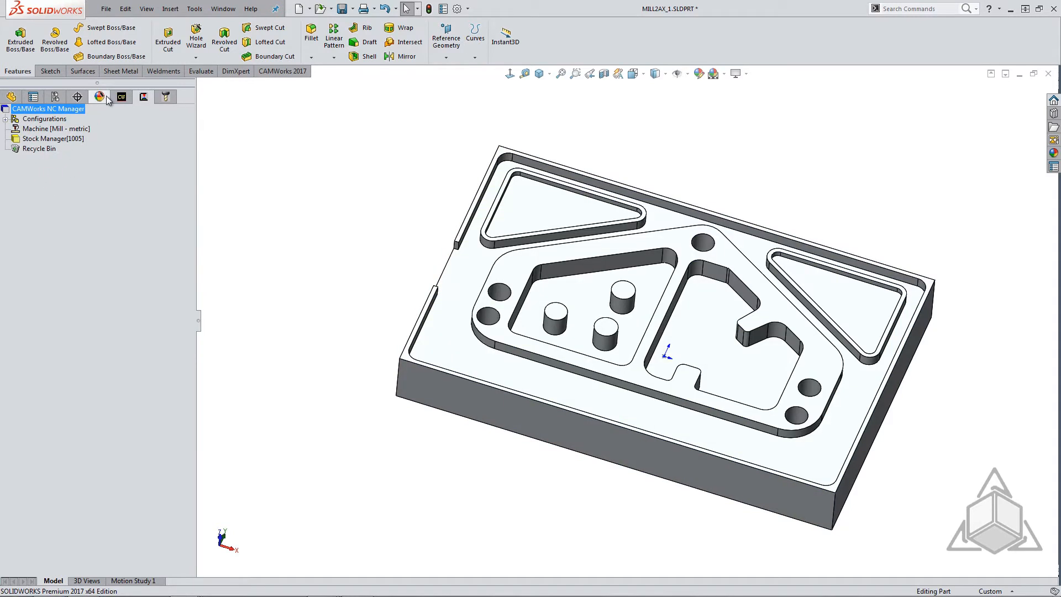
{"action": "left_click", "coordinate": [277, 72]}
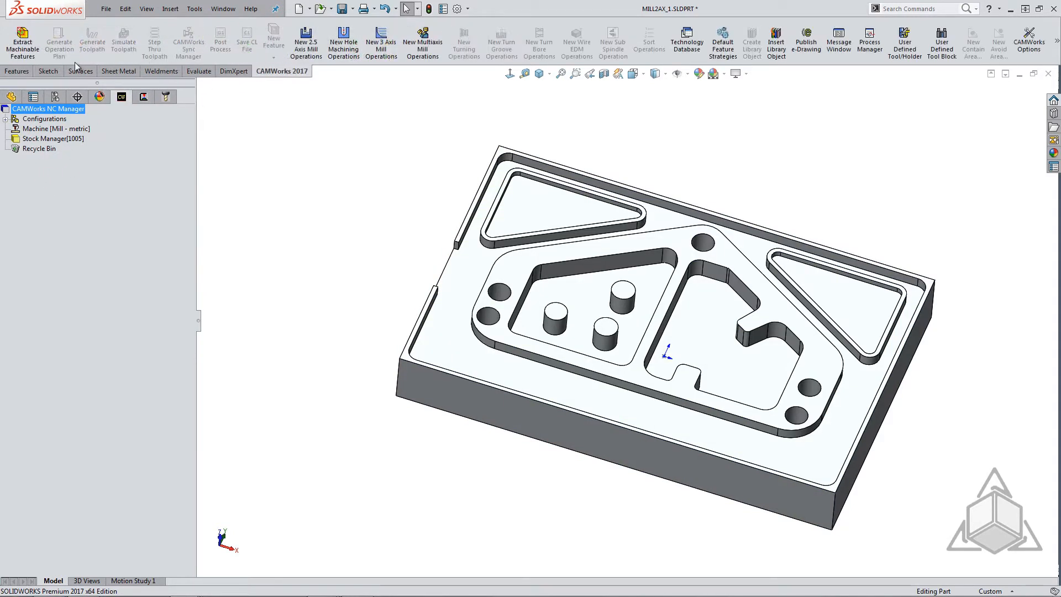
{"action": "left_click", "coordinate": [10, 54]}
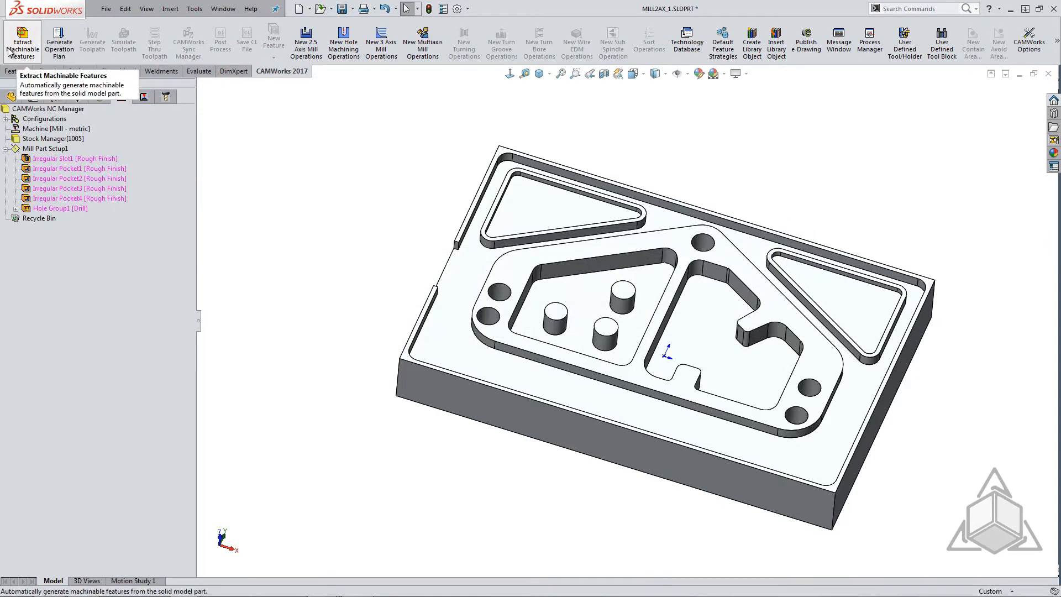
{"action": "left_click", "coordinate": [60, 52]}
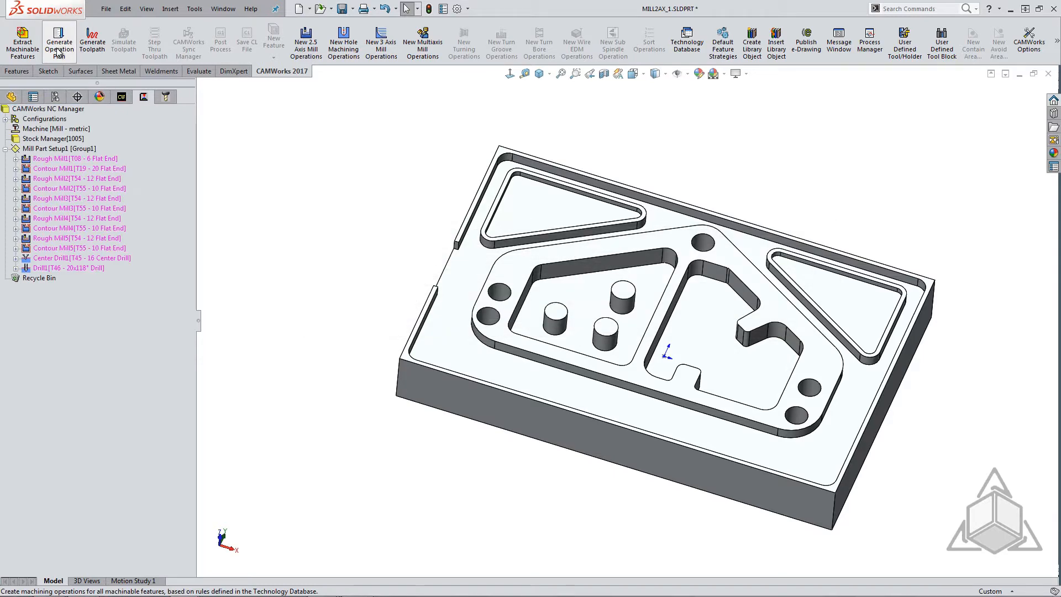
Generate the toolpaths for all operations and preview the individual milling and drilling paths on the part
{"action": "left_click", "coordinate": [91, 50]}
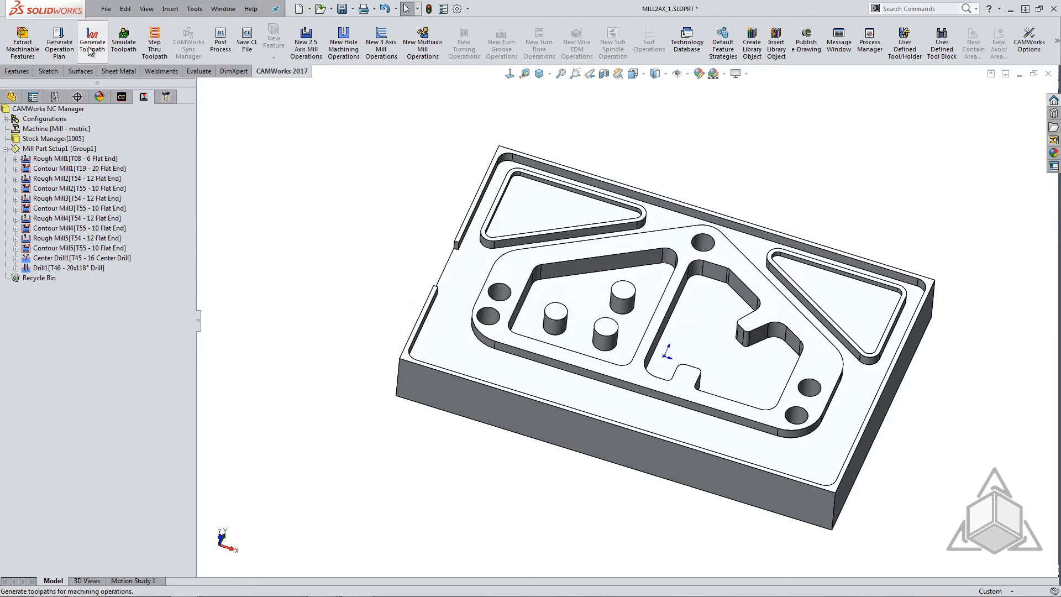
{"action": "left_click", "coordinate": [79, 159]}
{"action": "left_click", "coordinate": [80, 169]}
{"action": "left_click", "coordinate": [81, 189]}
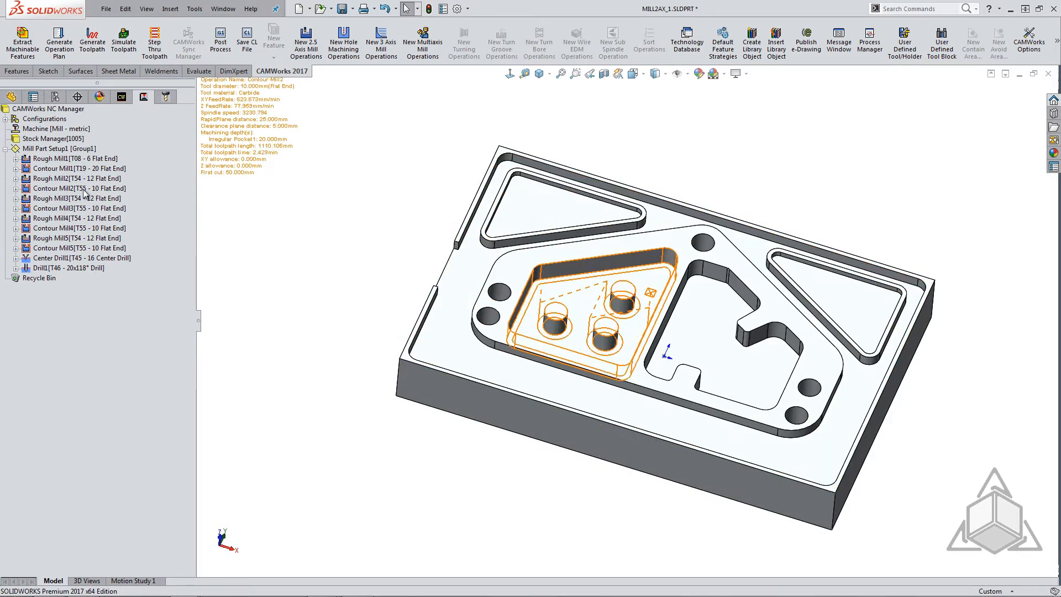
{"action": "left_click", "coordinate": [85, 197]}
{"action": "left_click", "coordinate": [91, 218]}
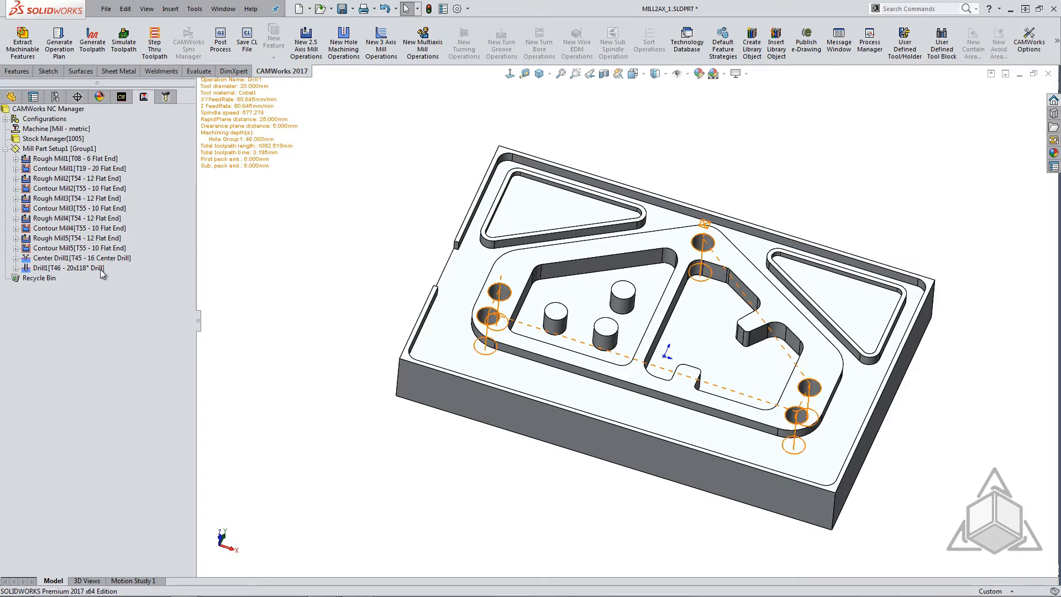
{"action": "right_click", "coordinate": [67, 148]}
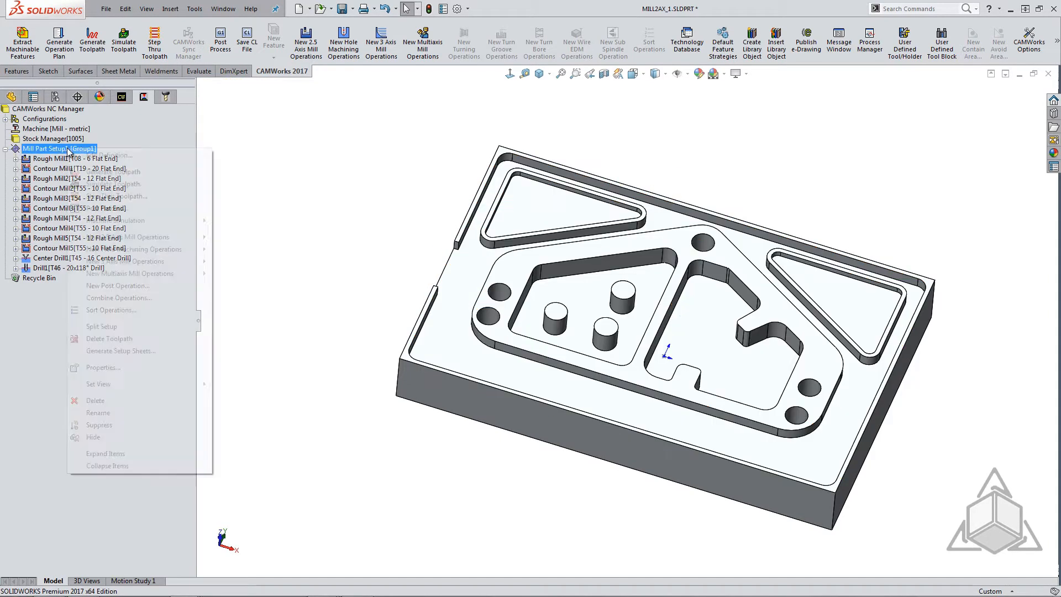
{"action": "left_click", "coordinate": [96, 156]}
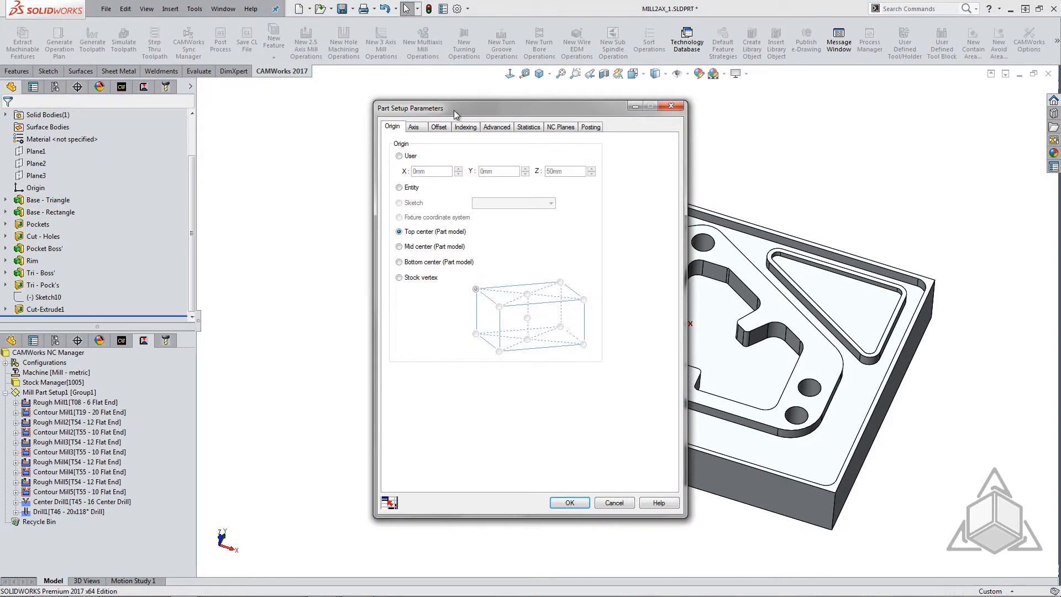
{"action": "left_click_drag", "start_coordinate": [454, 113], "coordinate": [277, 112]}
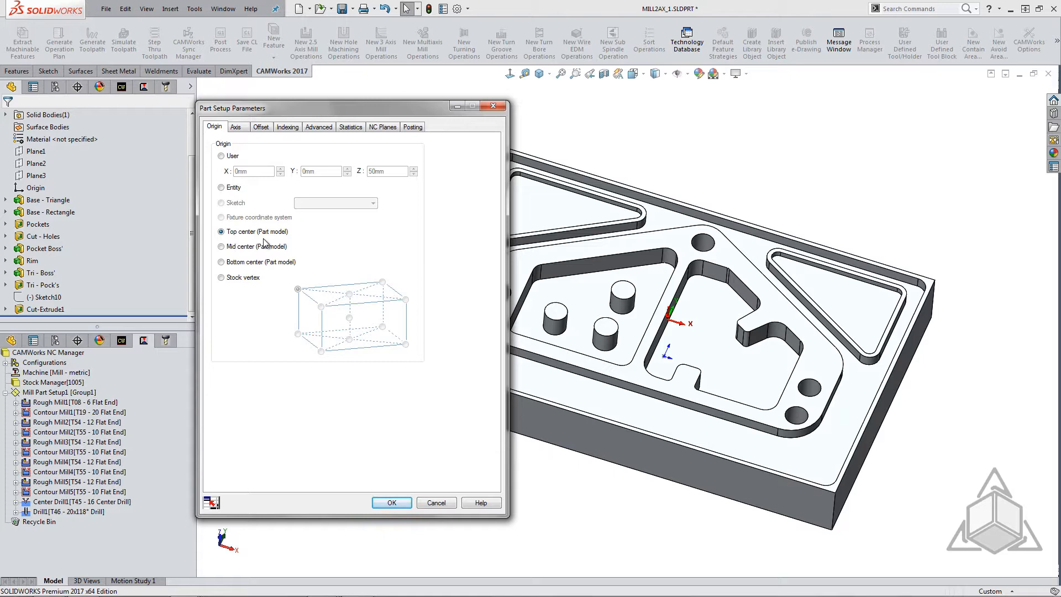
{"action": "left_click", "coordinate": [222, 278]}
{"action": "left_click_drag", "start_coordinate": [345, 112], "coordinate": [279, 112]}
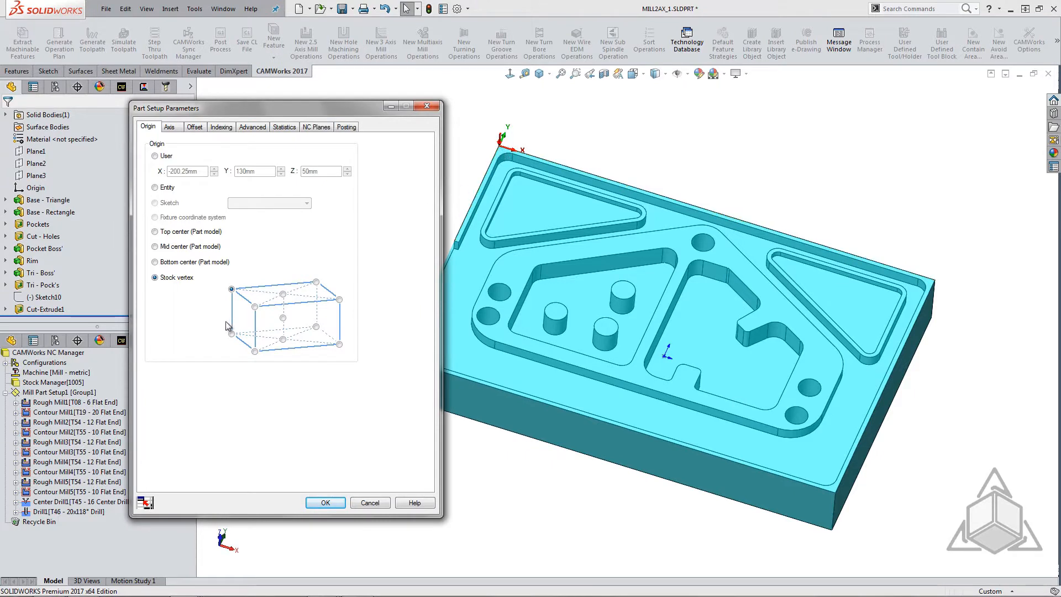
{"action": "left_click", "coordinate": [254, 307]}
{"action": "left_click_drag", "start_coordinate": [352, 111], "coordinate": [251, 133]}
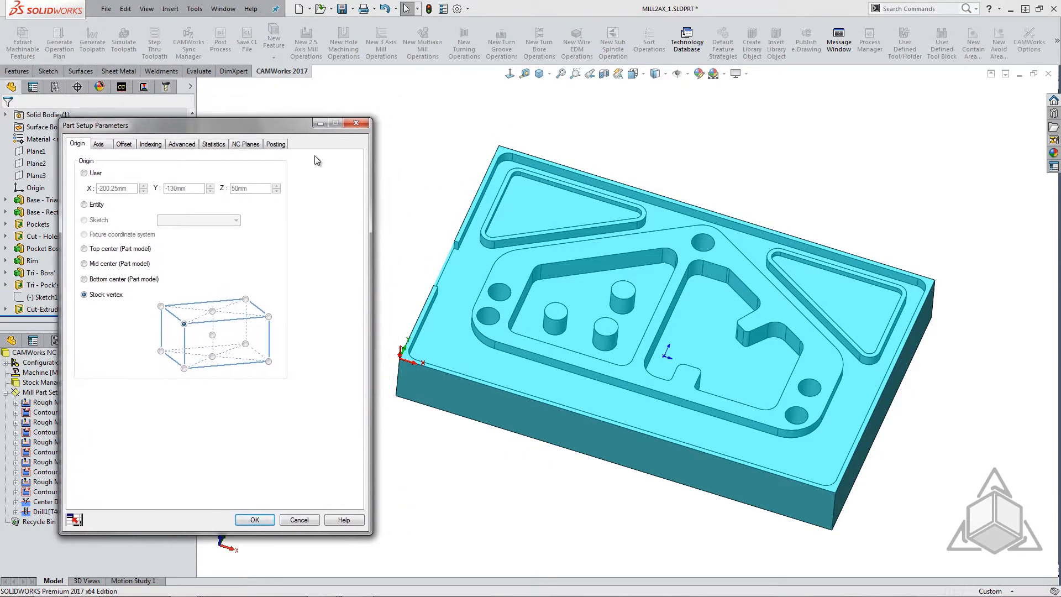
{"action": "left_click", "coordinate": [356, 122]}
Sketch a circle of about 20.7 mm radius on the rim's top face, centred on the part's front-left corner, and exit the sketch
{"action": "right_click", "coordinate": [410, 358]}
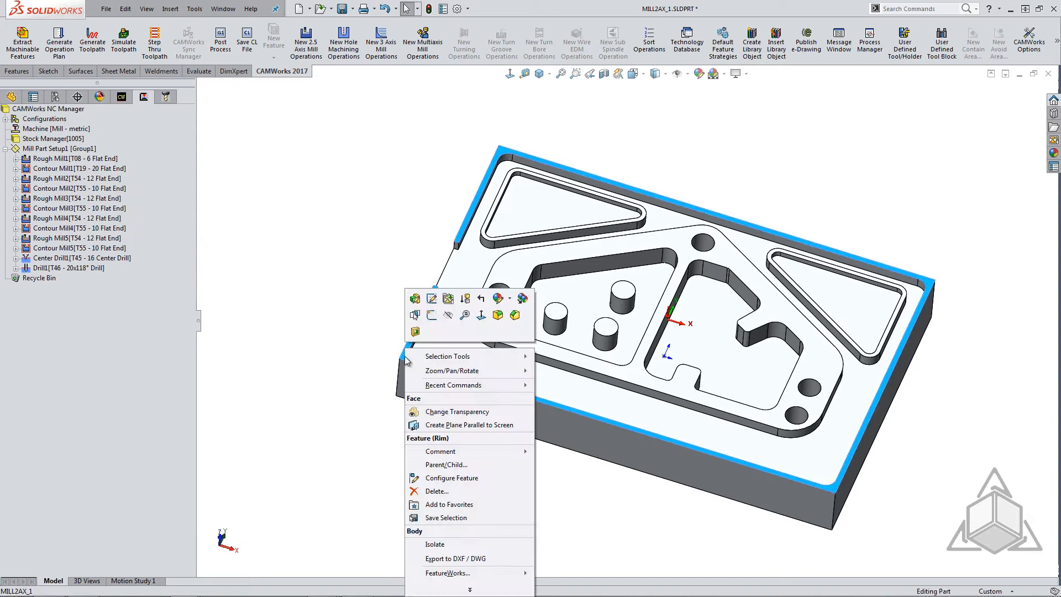
{"action": "left_click", "coordinate": [431, 318]}
{"action": "right_click_drag", "start_coordinate": [334, 368], "coordinate": [381, 342]}
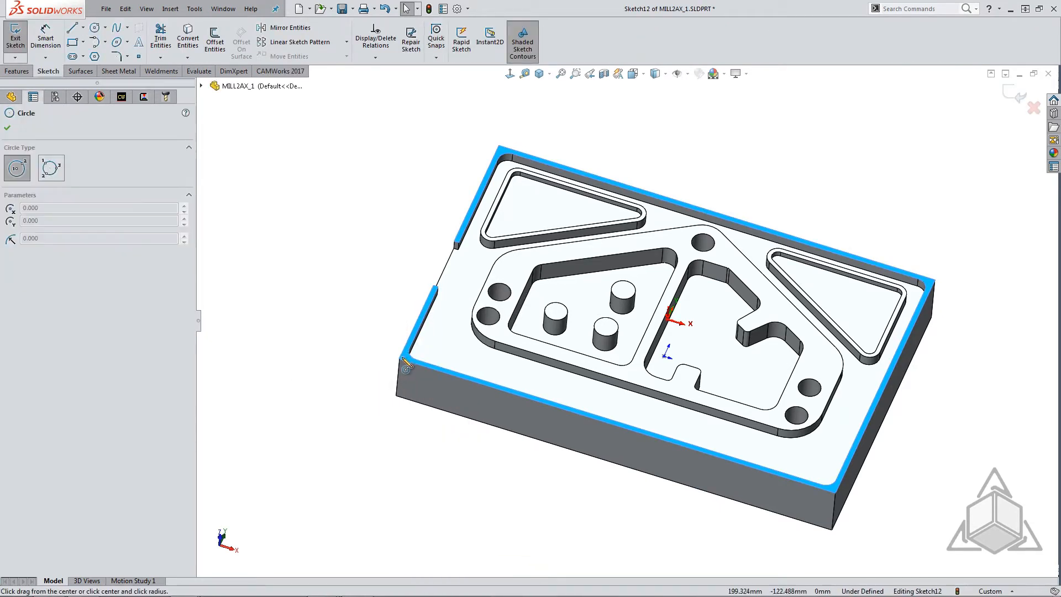
{"action": "left_click", "coordinate": [399, 358]}
{"action": "left_click", "coordinate": [377, 351]}
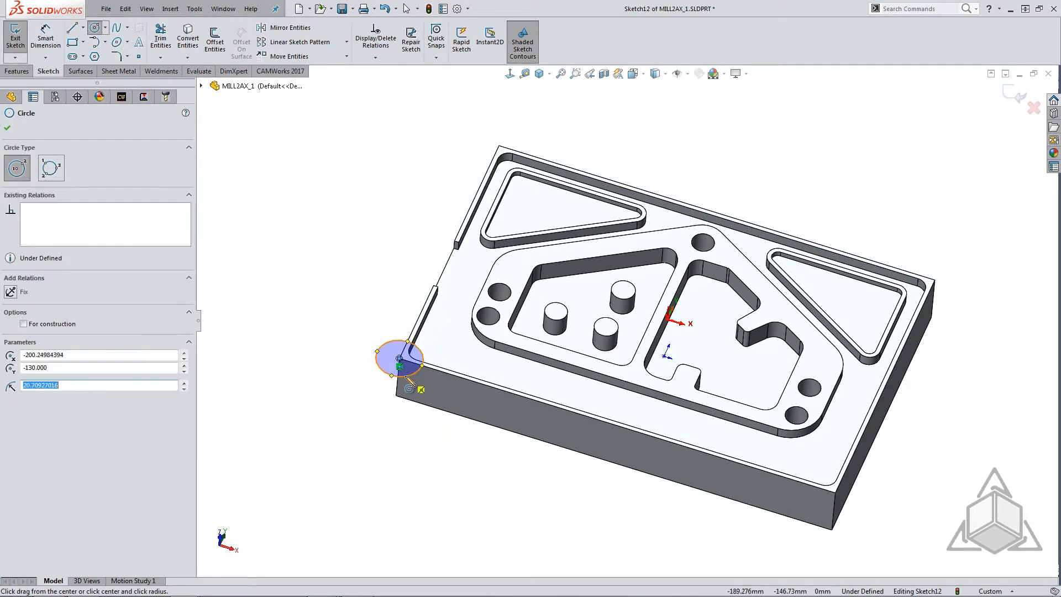
{"action": "key", "text": "s"}
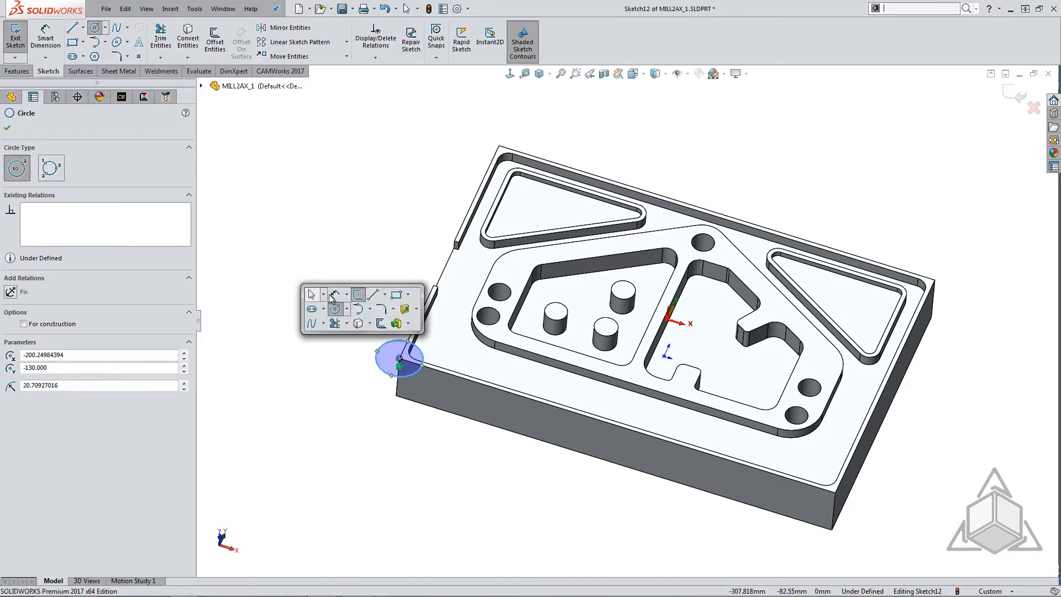
{"action": "left_click", "coordinate": [360, 297]}
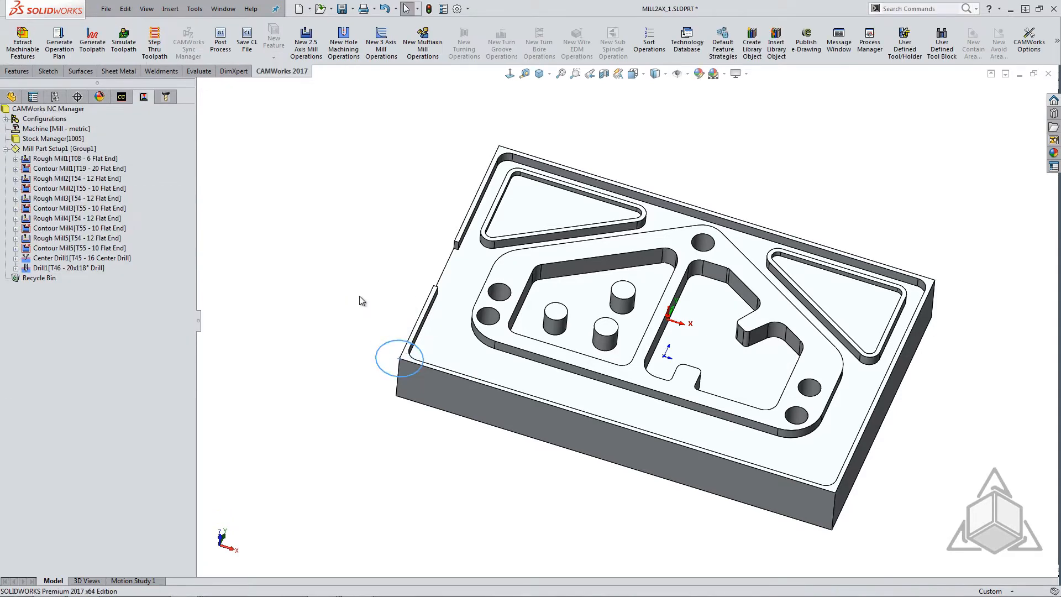
Set the origin of Mill Part Setup1 to Sketch12 and regenerate the toolpaths
{"action": "right_click", "coordinate": [78, 148]}
{"action": "left_click", "coordinate": [99, 158]}
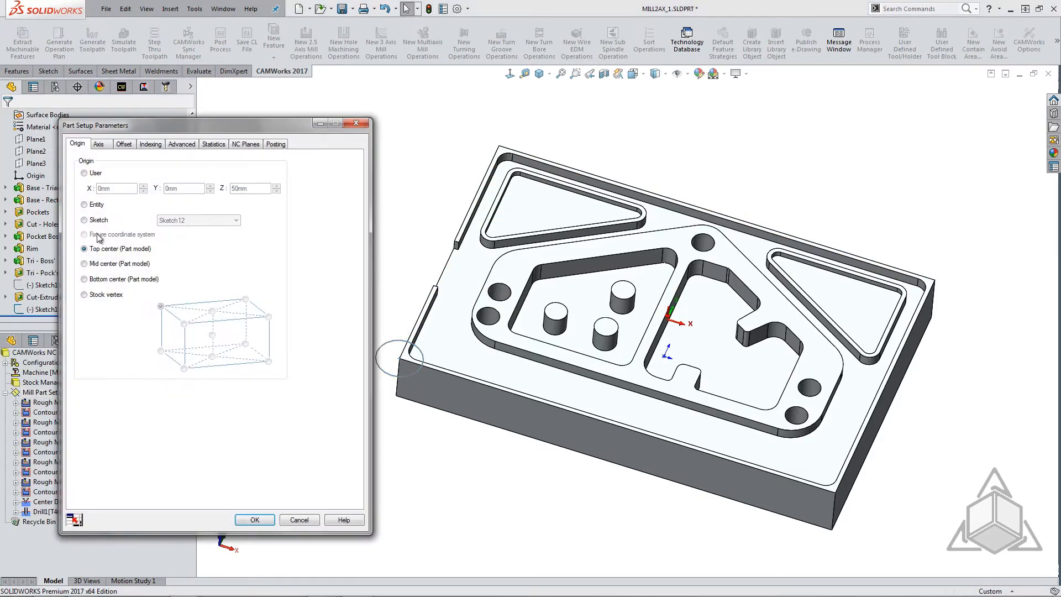
{"action": "left_click", "coordinate": [85, 221]}
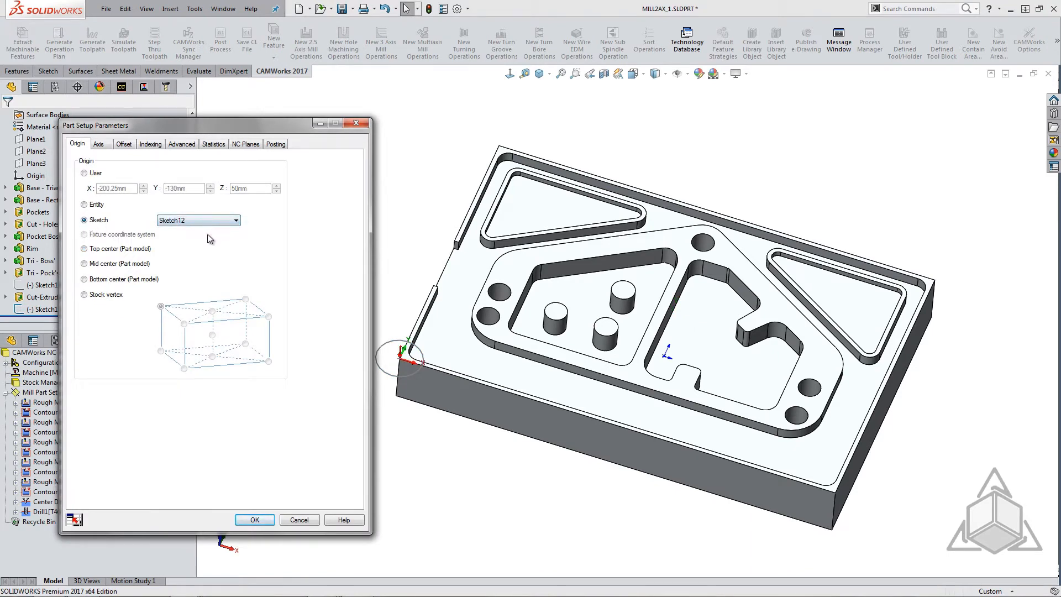
{"action": "left_click", "coordinate": [267, 521]}
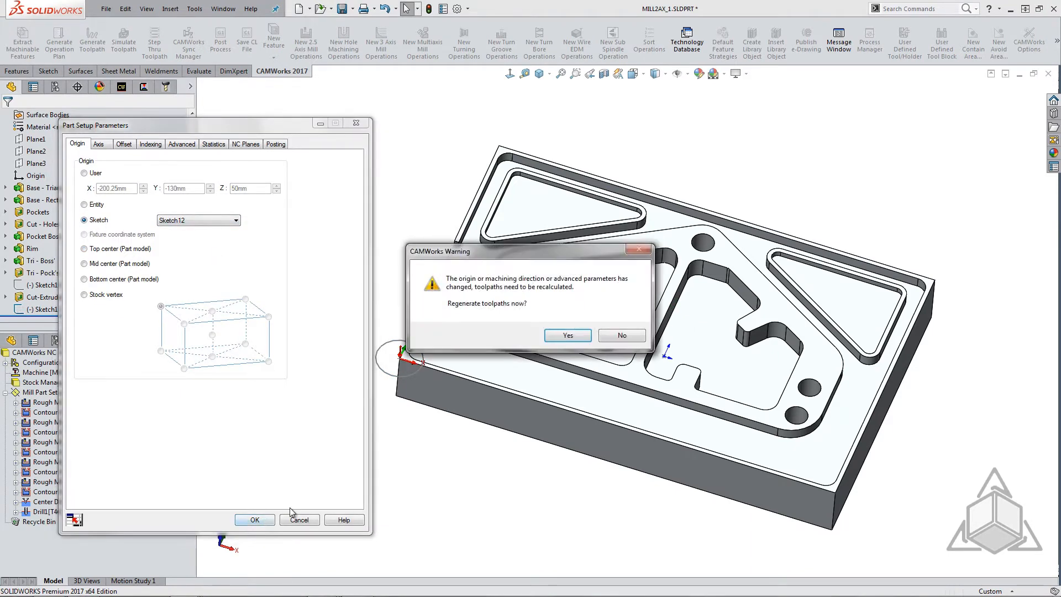
{"action": "left_click", "coordinate": [566, 335]}
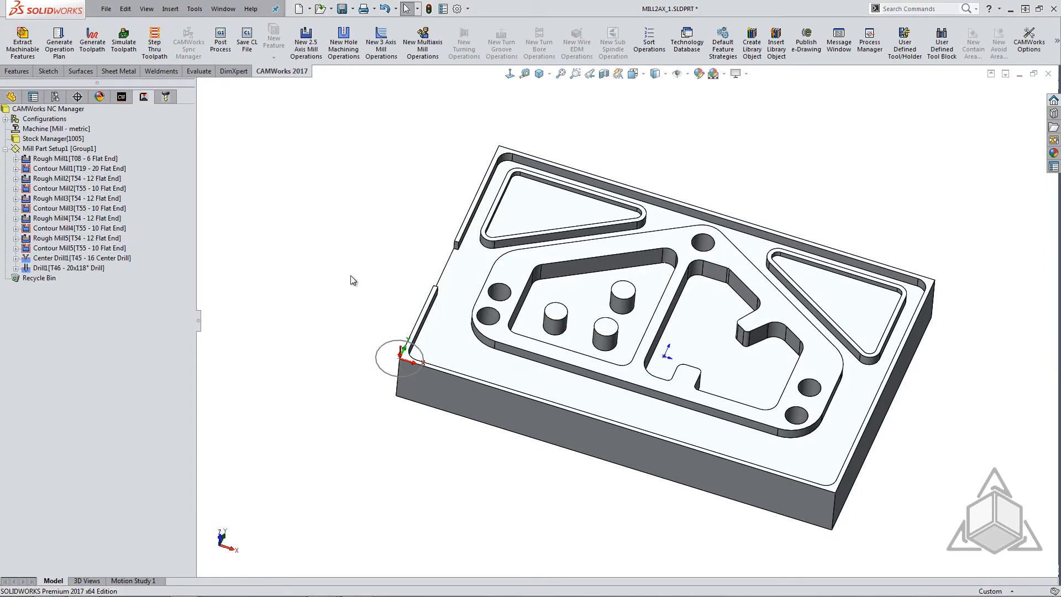
Rename Sketch12 in the feature tree as "Pickup Point"
{"action": "left_click", "coordinate": [11, 97]}
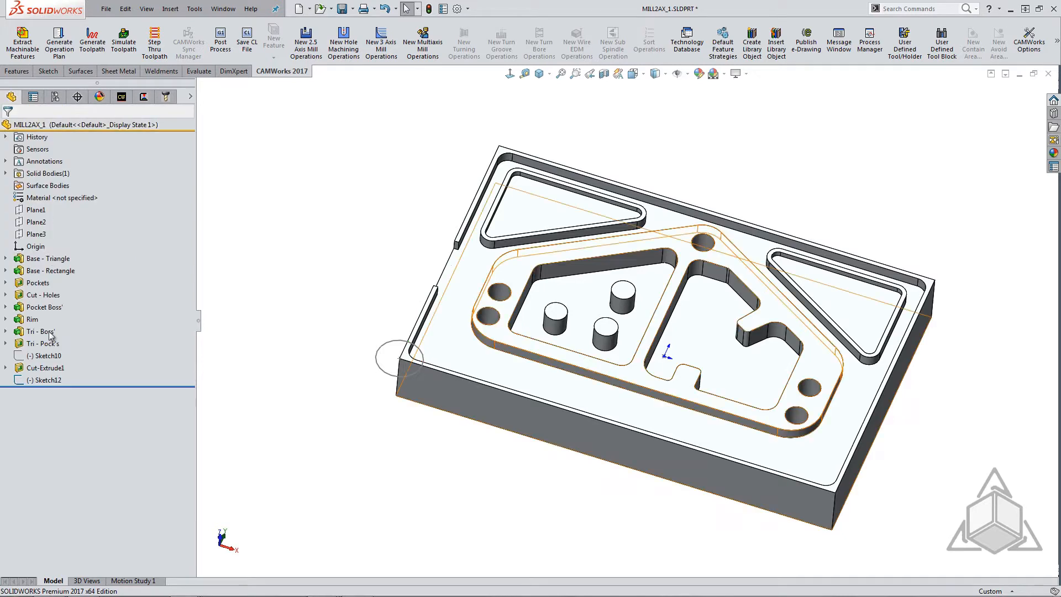
{"action": "mouse_move", "coordinate": [49, 380]}
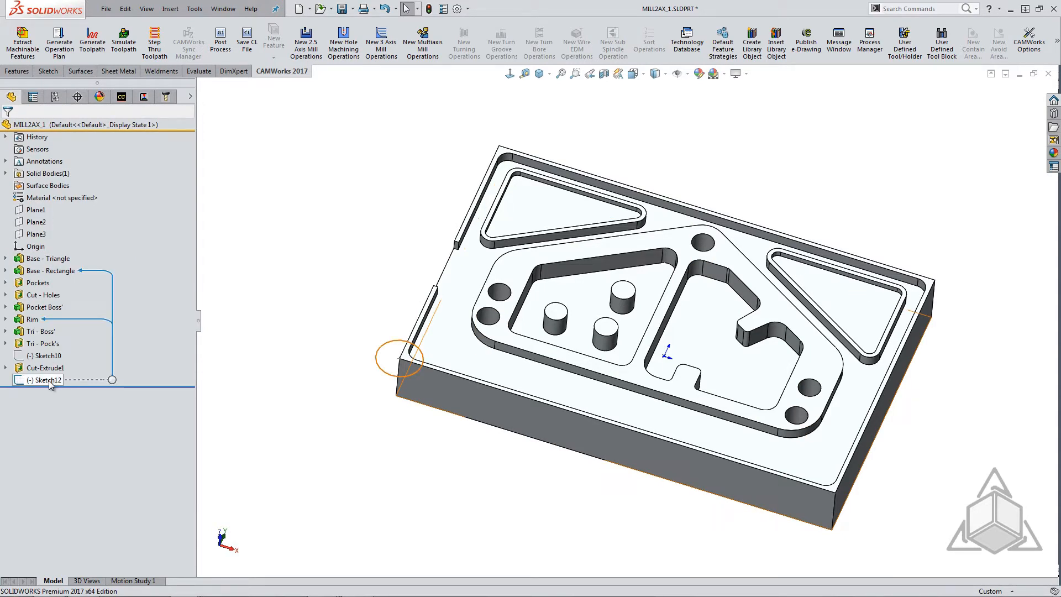
{"action": "left_click", "coordinate": [49, 380]}
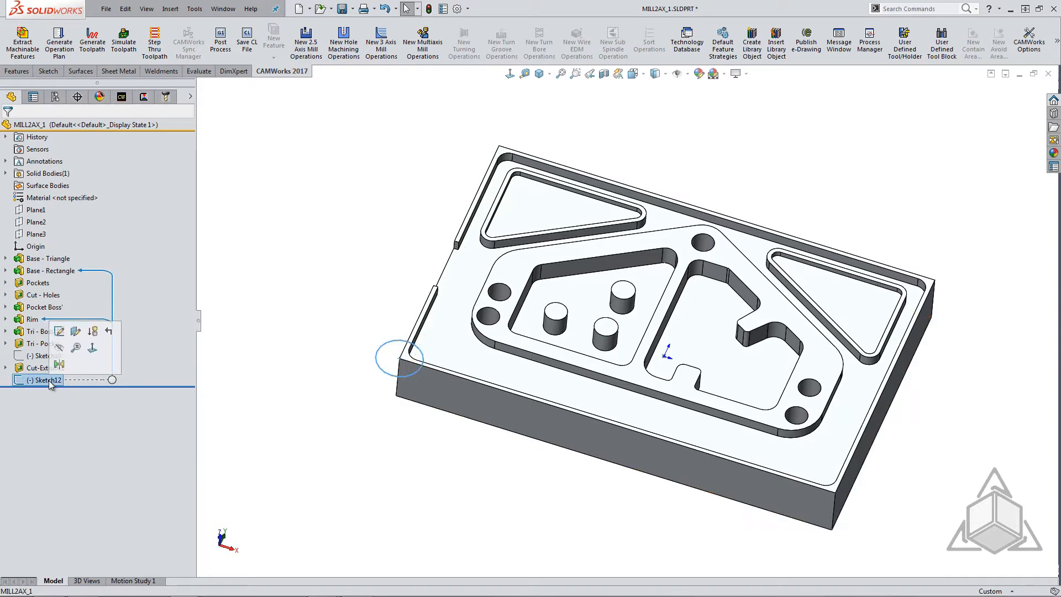
{"action": "left_click", "coordinate": [48, 380]}
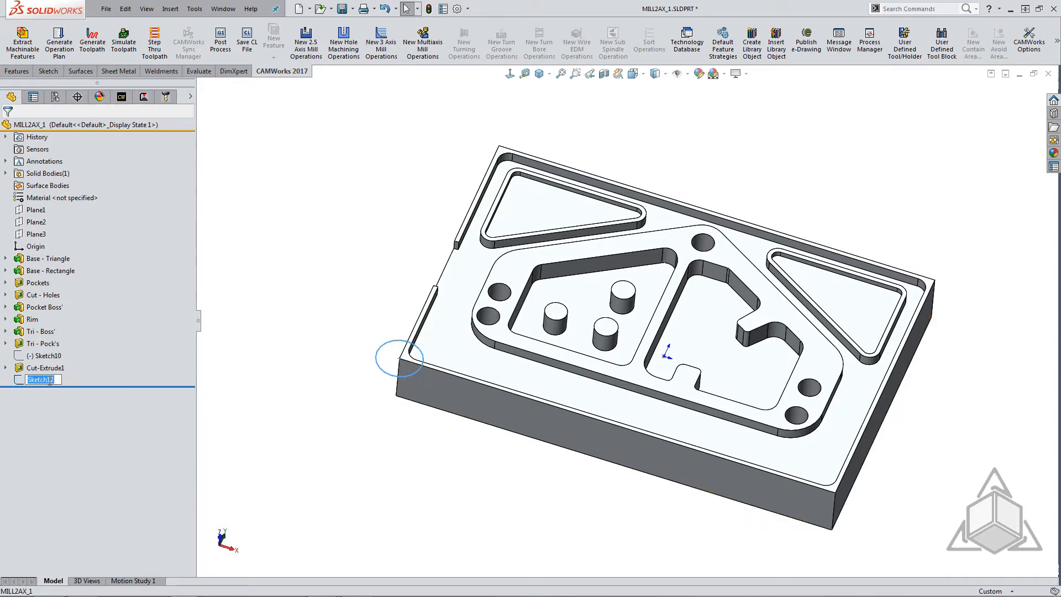
{"action": "type", "text": "Pickup Point"}
{"action": "key", "text": "Return"}
Set the sketch color of Pickup Point to red
{"action": "right_click", "coordinate": [48, 380]}
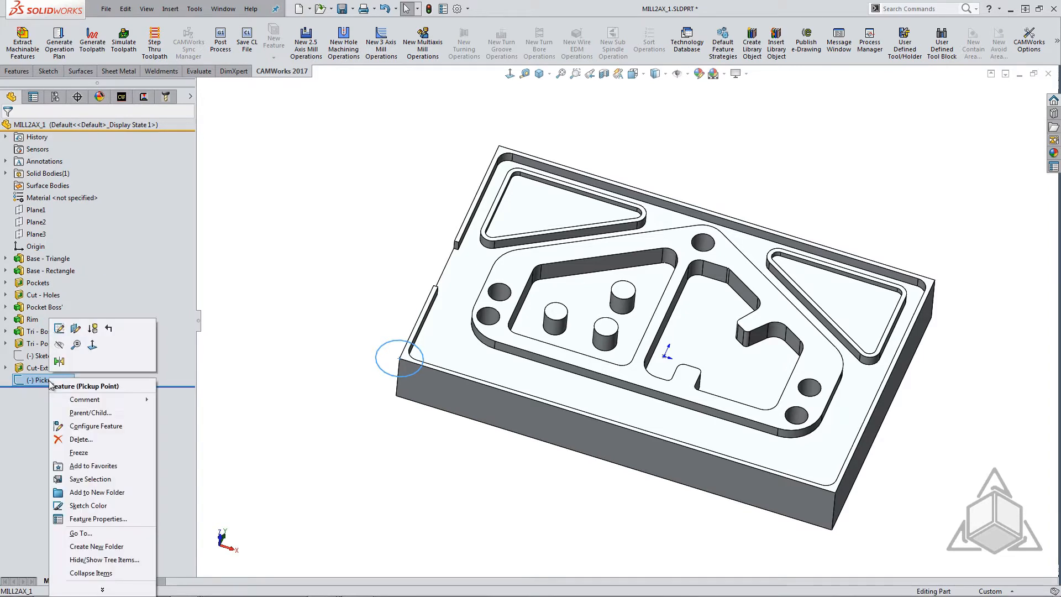
{"action": "left_click", "coordinate": [105, 506]}
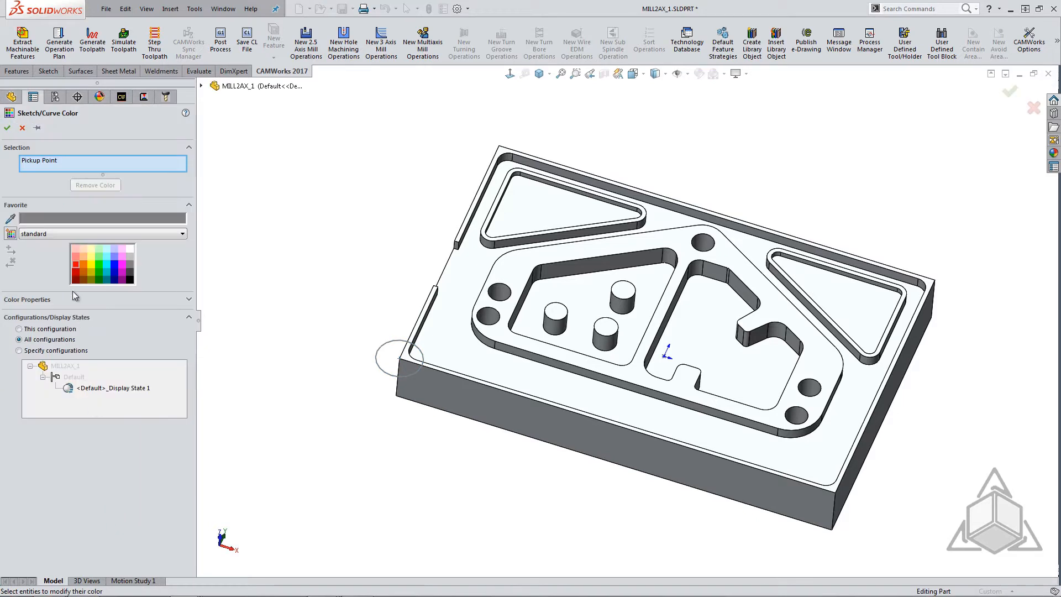
{"action": "left_click", "coordinate": [76, 269]}
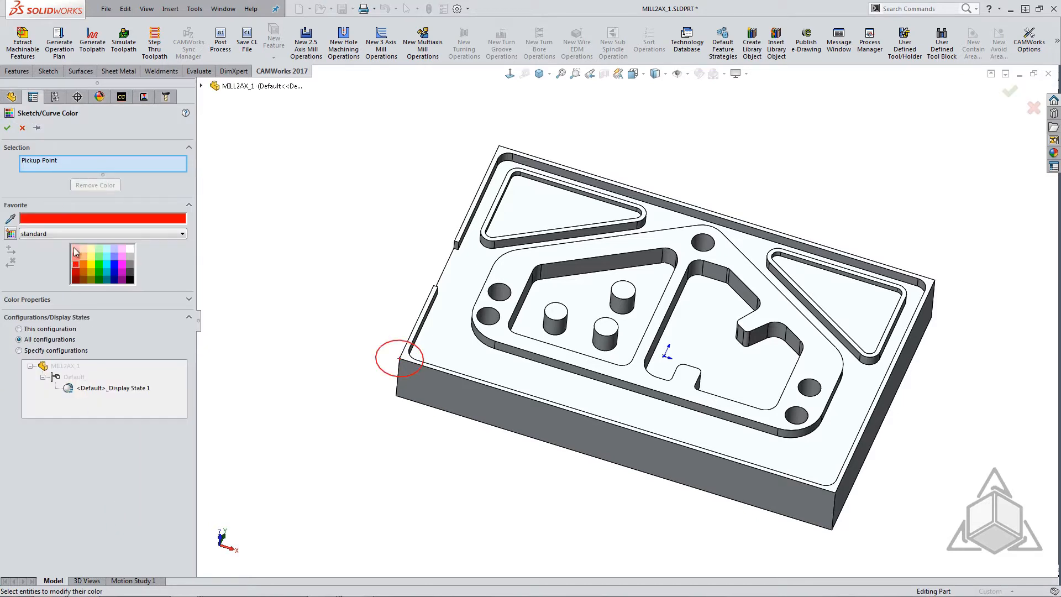
{"action": "left_click", "coordinate": [7, 128]}
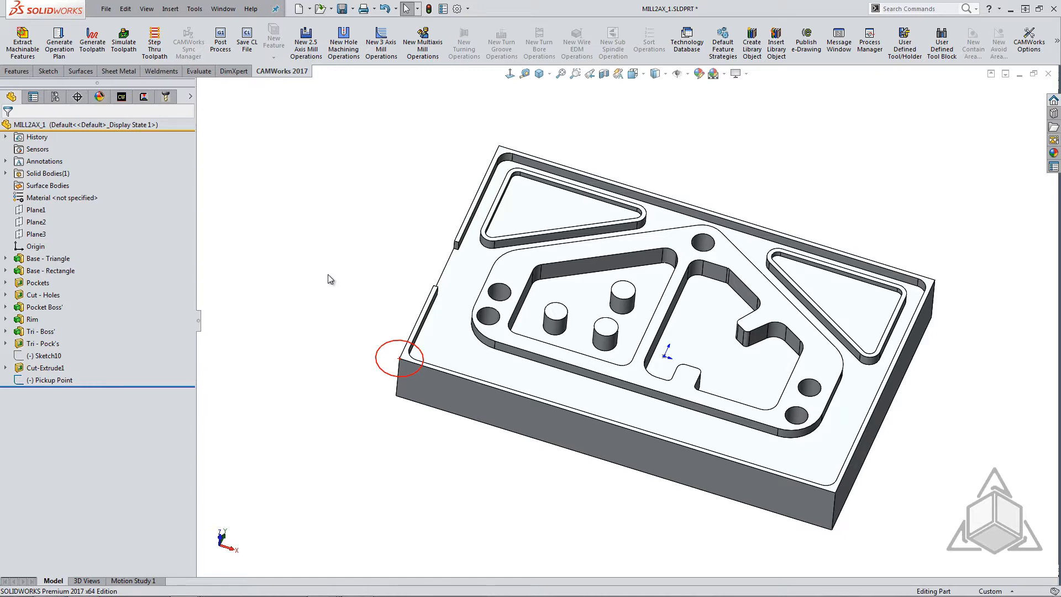
Examine the Rough Mill1 toolpath around the pickup corner and the rim opening, and run its toolpath simulation
{"action": "left_click", "coordinate": [143, 97]}
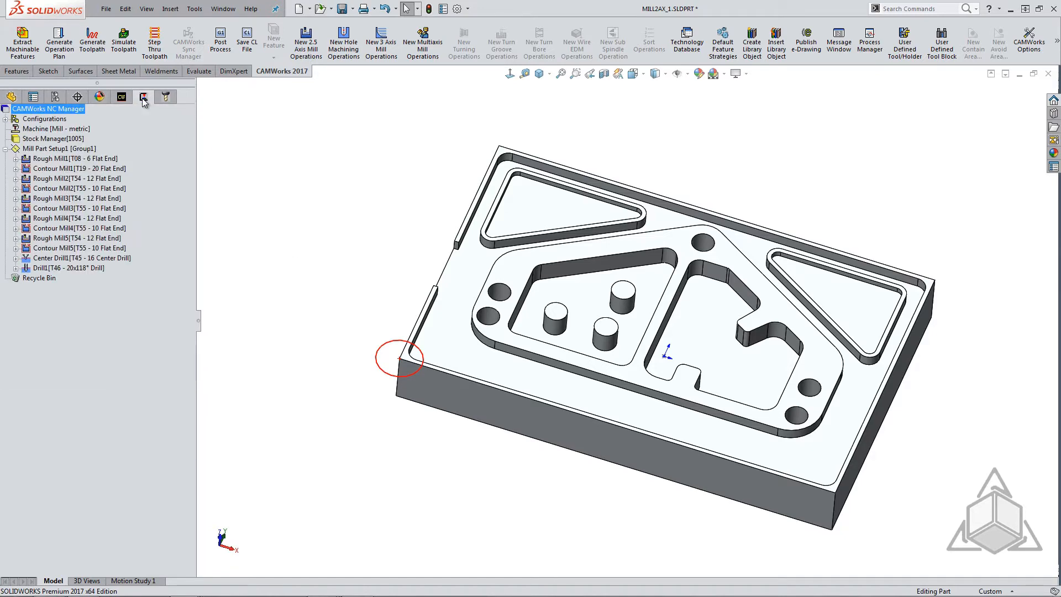
{"action": "left_click", "coordinate": [99, 160]}
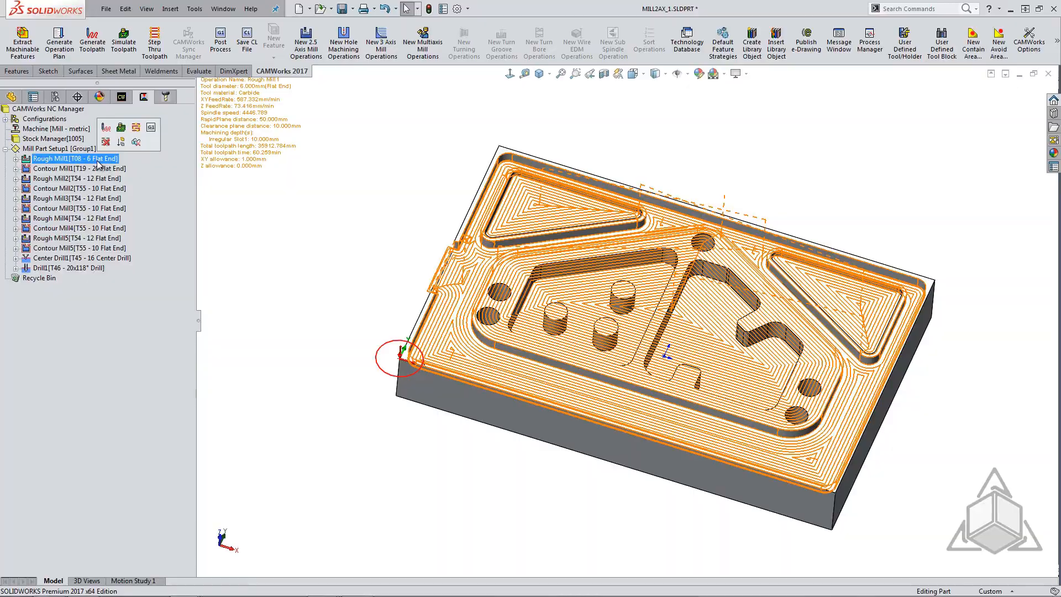
{"action": "scroll", "coordinate": [394, 301], "scroll_direction": "down", "scroll_amount": 1}
{"action": "middle_click_drag", "start_coordinate": [424, 287], "coordinate": [506, 307]}
{"action": "scroll", "coordinate": [459, 284], "scroll_direction": "down", "scroll_amount": 2}
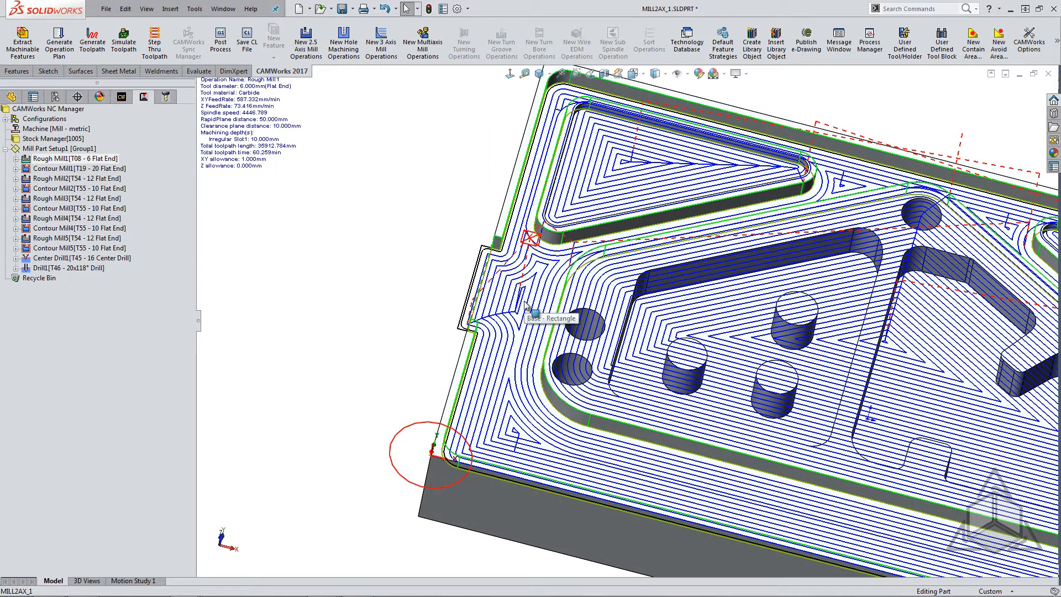
{"action": "right_click", "coordinate": [110, 163]}
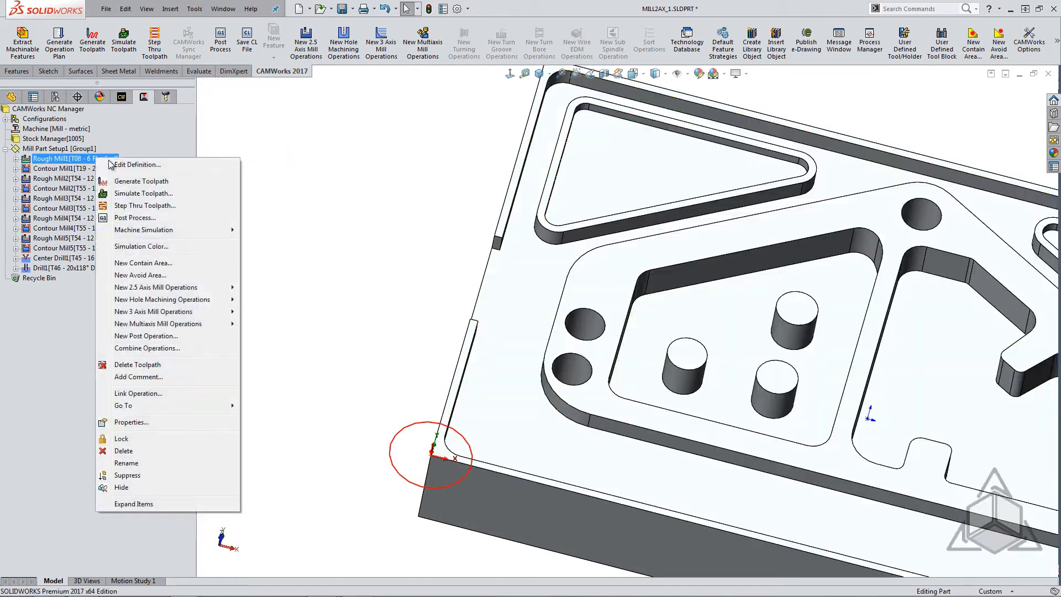
{"action": "left_click", "coordinate": [143, 193]}
{"action": "left_click", "coordinate": [304, 140]}
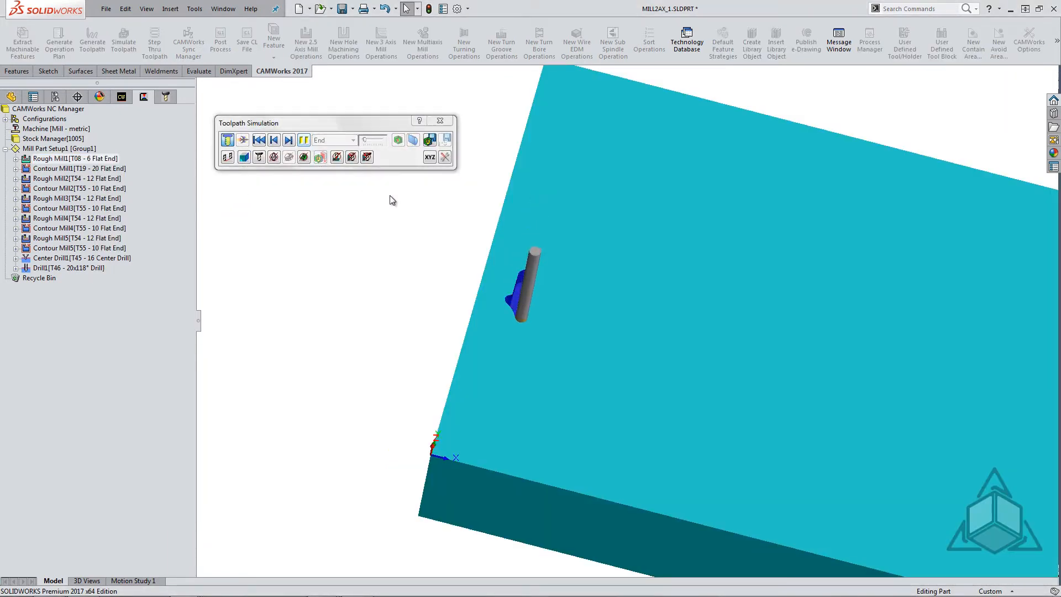
{"action": "left_click", "coordinate": [440, 121]}
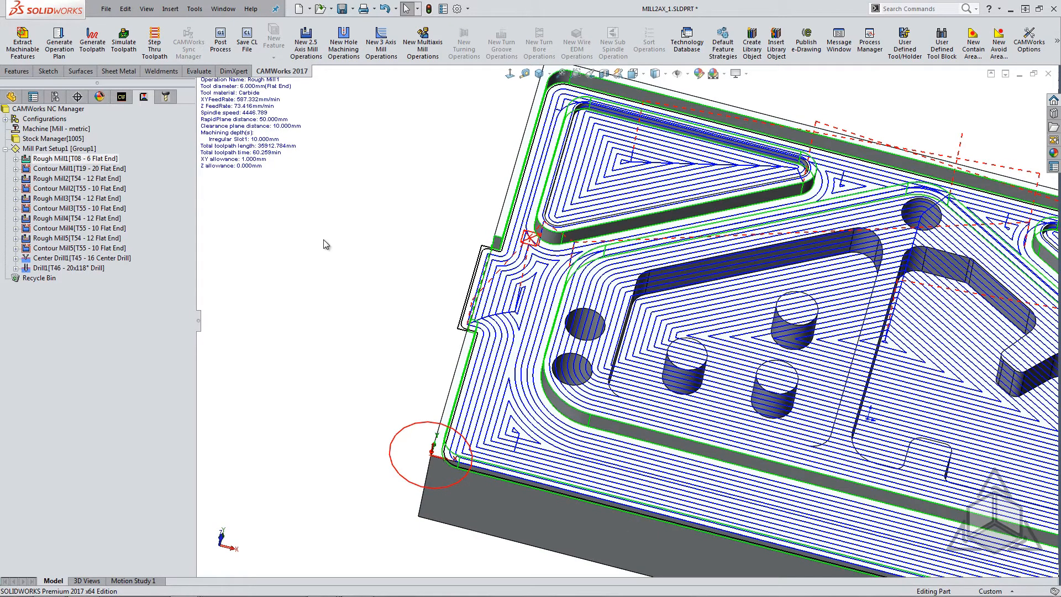
Sketch a circle of about 9.9 mm radius outside the part beside the rim opening, on the Rim's top face
{"action": "left_click", "coordinate": [11, 97]}
{"action": "right_click", "coordinate": [502, 219]}
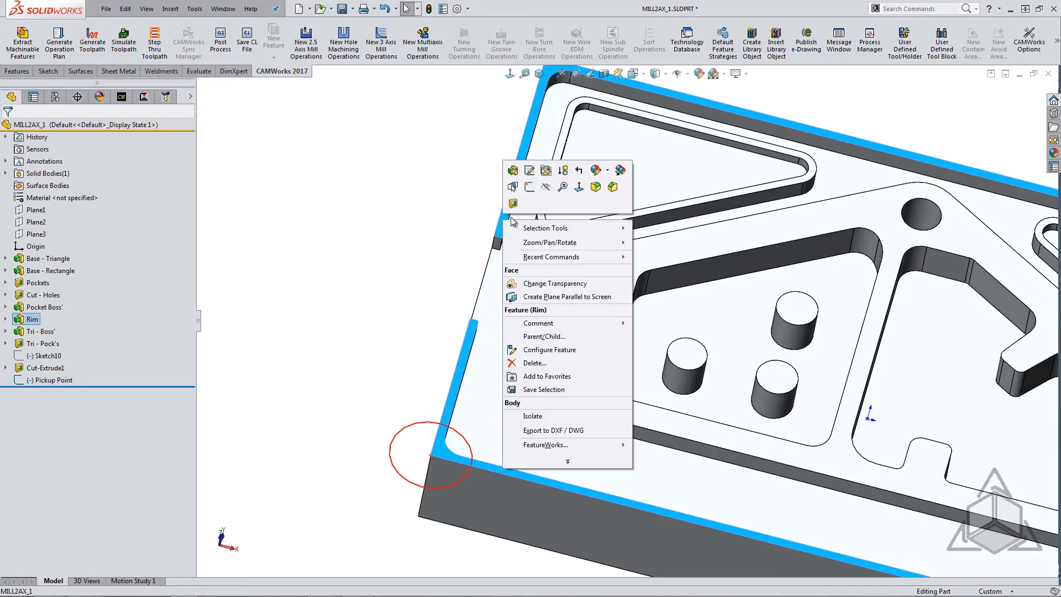
{"action": "left_click", "coordinate": [529, 186]}
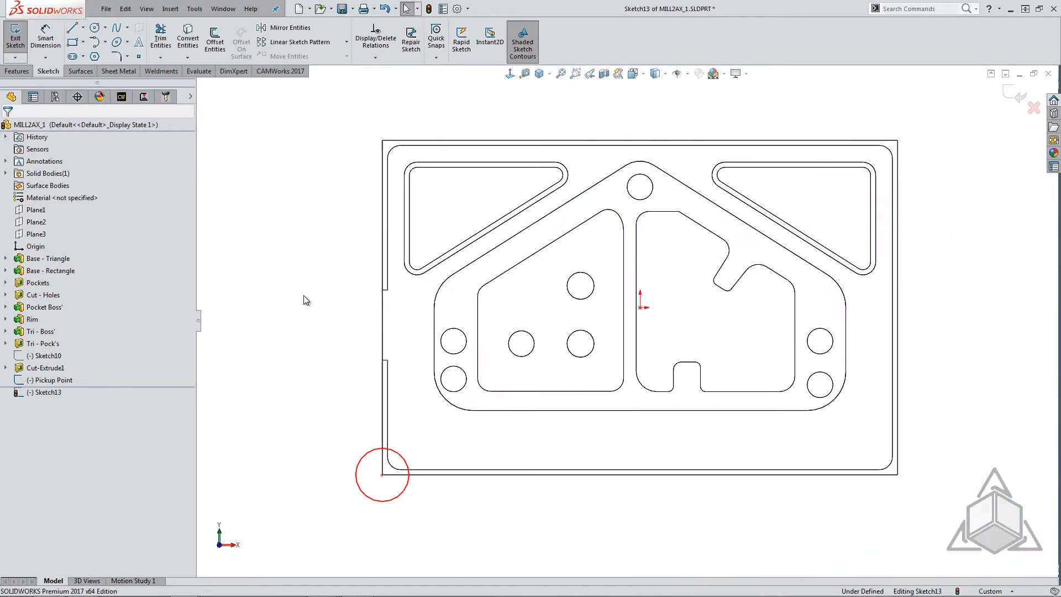
{"action": "right_click_drag", "start_coordinate": [312, 296], "coordinate": [356, 296]}
{"action": "left_click", "coordinate": [361, 320]}
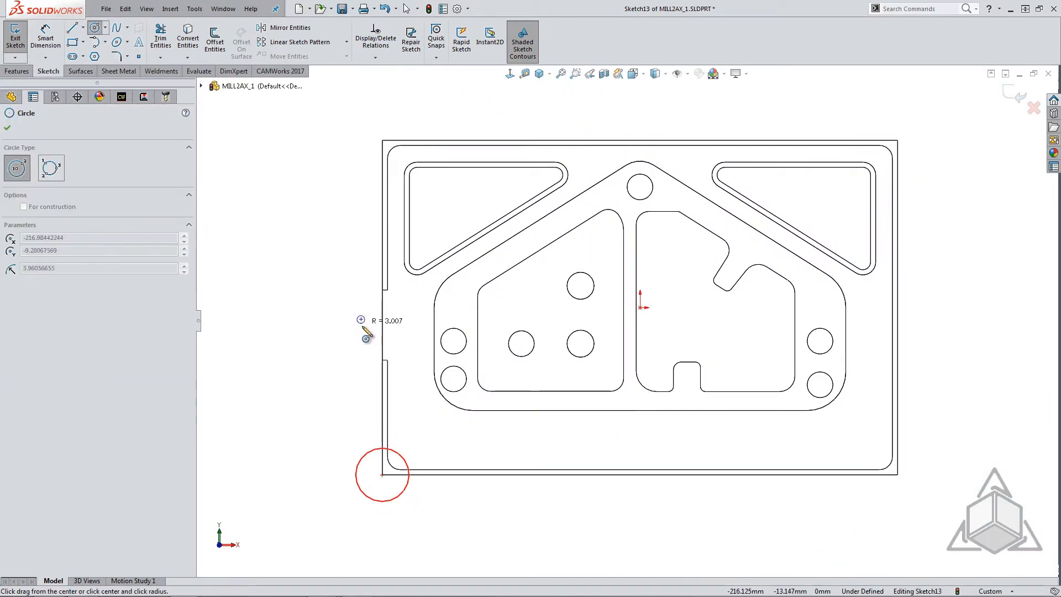
{"action": "left_click", "coordinate": [368, 337]}
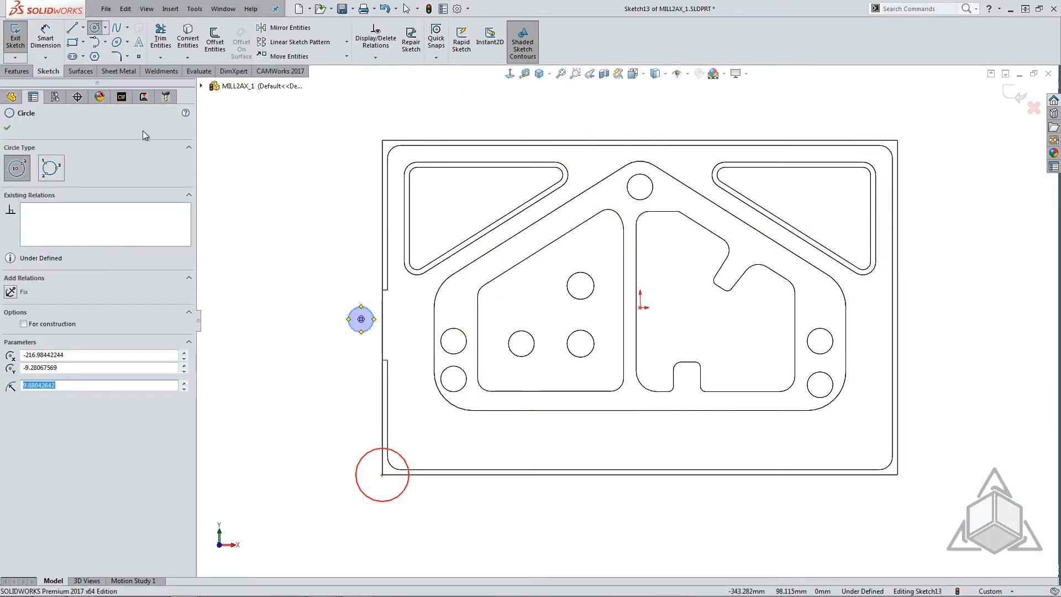
{"action": "left_click", "coordinate": [18, 43]}
{"action": "mouse_move", "coordinate": [342, 371]}
{"action": "middle_mouse_down"}
{"action": "mouse_move", "coordinate": [331, 321]}
{"action": "mouse_move", "coordinate": [300, 267]}
{"action": "mouse_move", "coordinate": [351, 260]}
{"action": "mouse_move", "coordinate": [342, 248]}
{"action": "middle_mouse_up"}
Set the entry point of Rough Mill1 to the center point of the sketched circle beside the rim opening
{"action": "left_click", "coordinate": [143, 96]}
{"action": "left_click", "coordinate": [97, 160]}
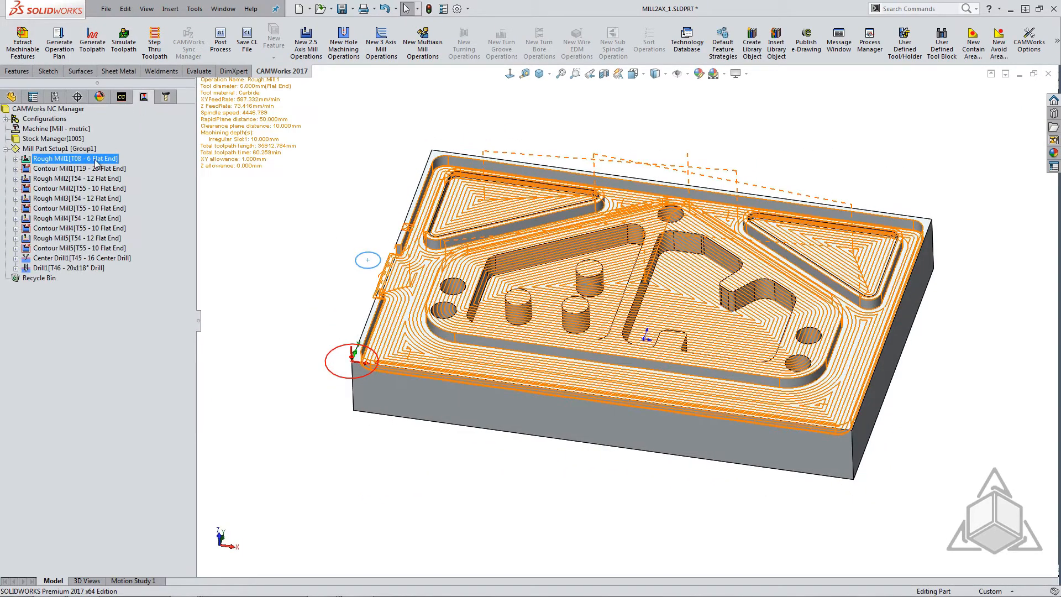
{"action": "right_click", "coordinate": [97, 160]}
{"action": "left_click", "coordinate": [124, 165]}
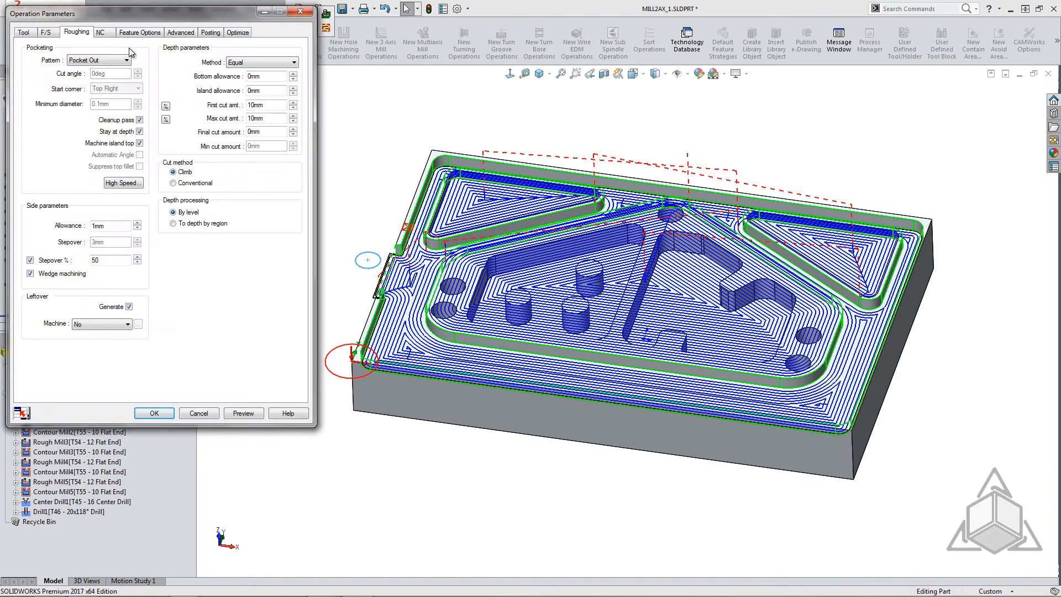
{"action": "left_click", "coordinate": [139, 33]}
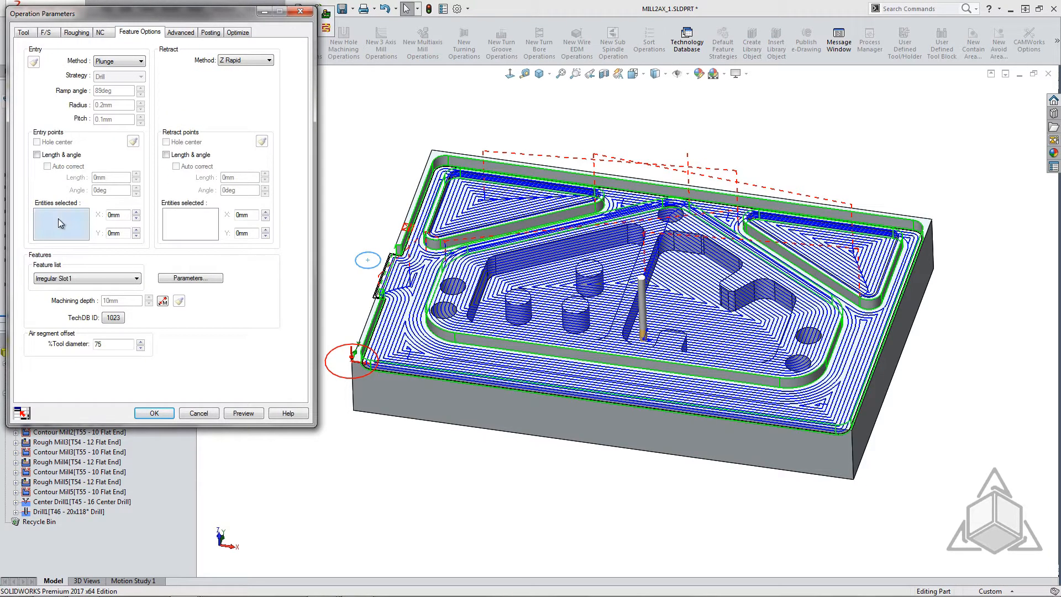
{"action": "left_click", "coordinate": [367, 260]}
{"action": "left_click", "coordinate": [156, 414]}
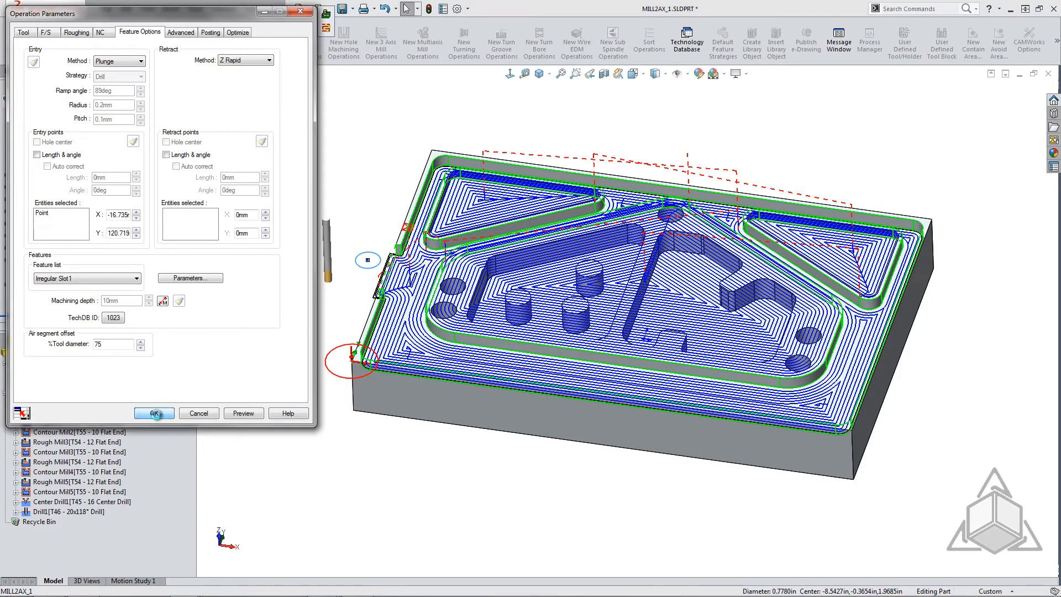
{"action": "scroll", "coordinate": [365, 212], "scroll_direction": "down", "scroll_amount": 5}
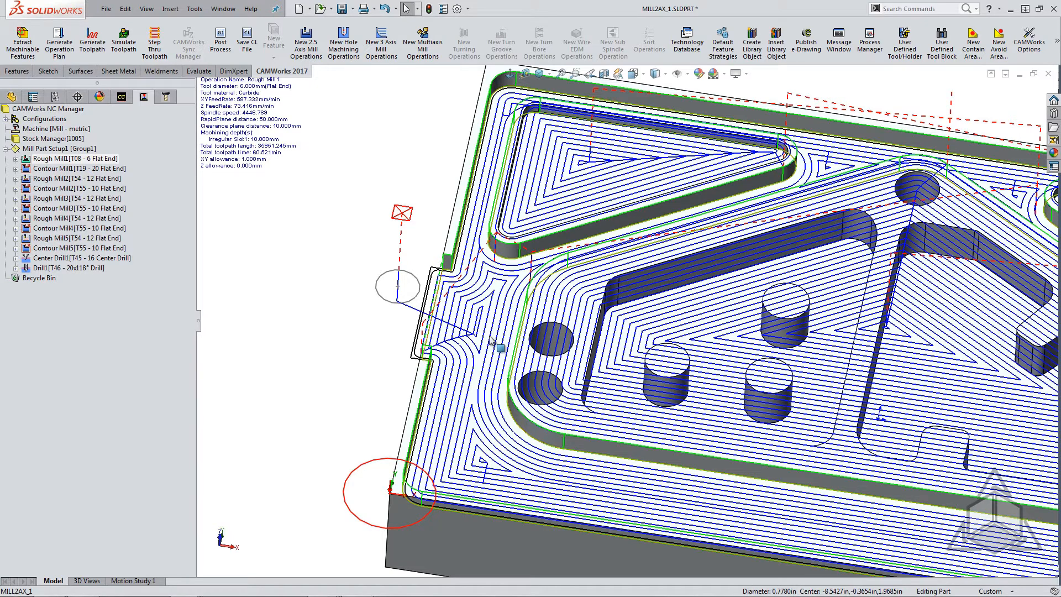
Switch to the presentation window to view its Pickup Point slide
{"action": "key", "text": "super+Tab"}
{"action": "key", "text": "super+Tab"}
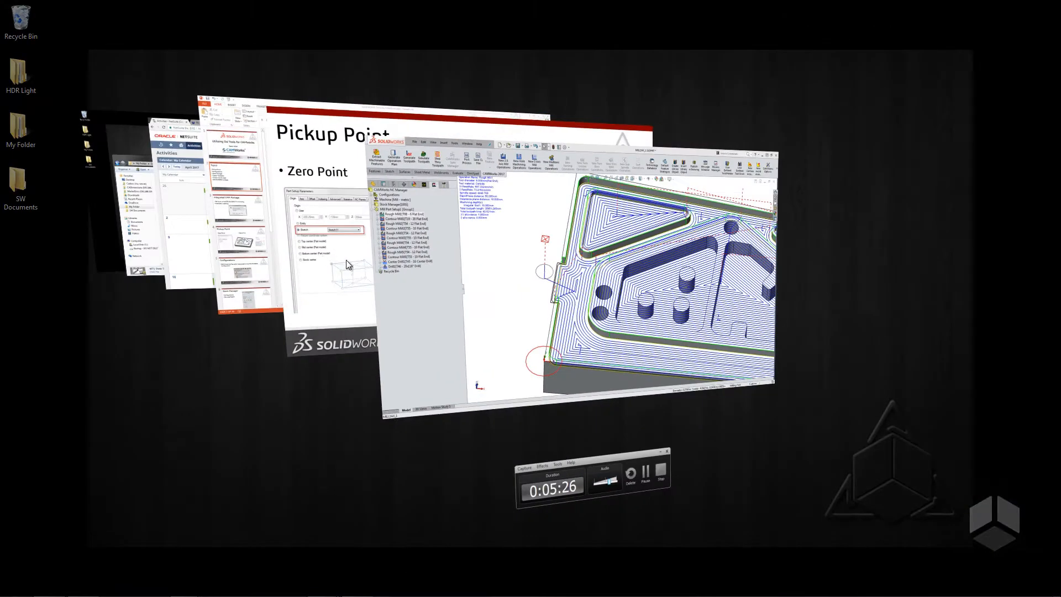
{"action": "left_click", "coordinate": [346, 259]}
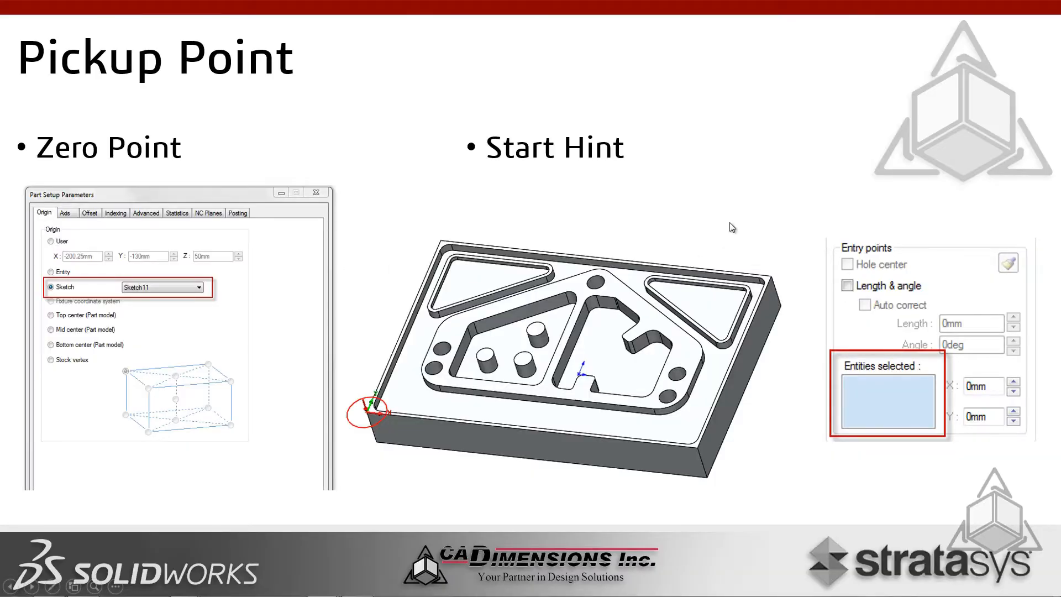
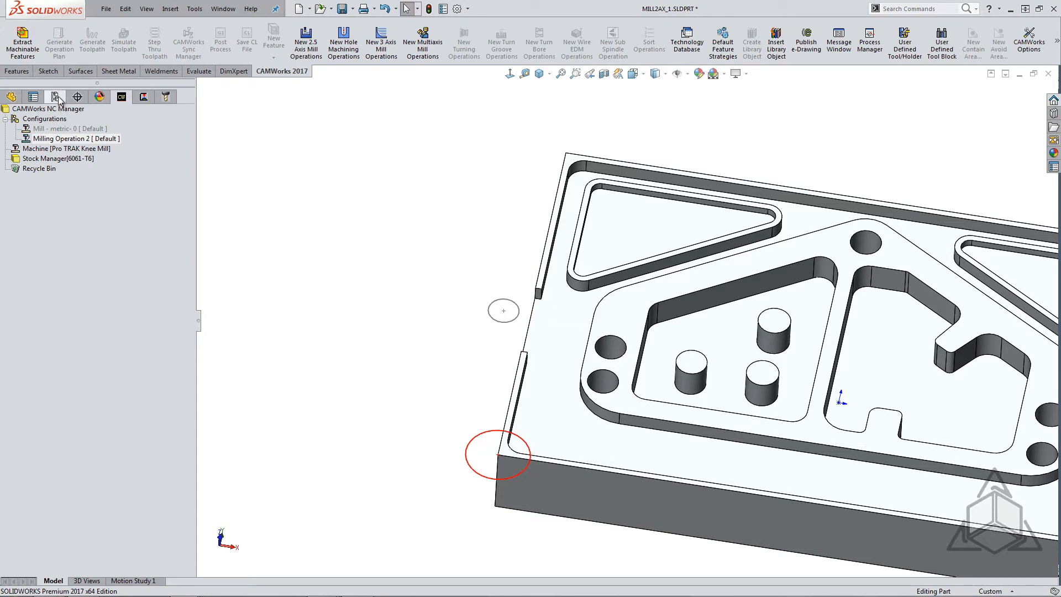
Review the properties of the Milling Operation 2 configuration and the list in the CAMWorks Configuration Manager
{"action": "right_click", "coordinate": [61, 139]}
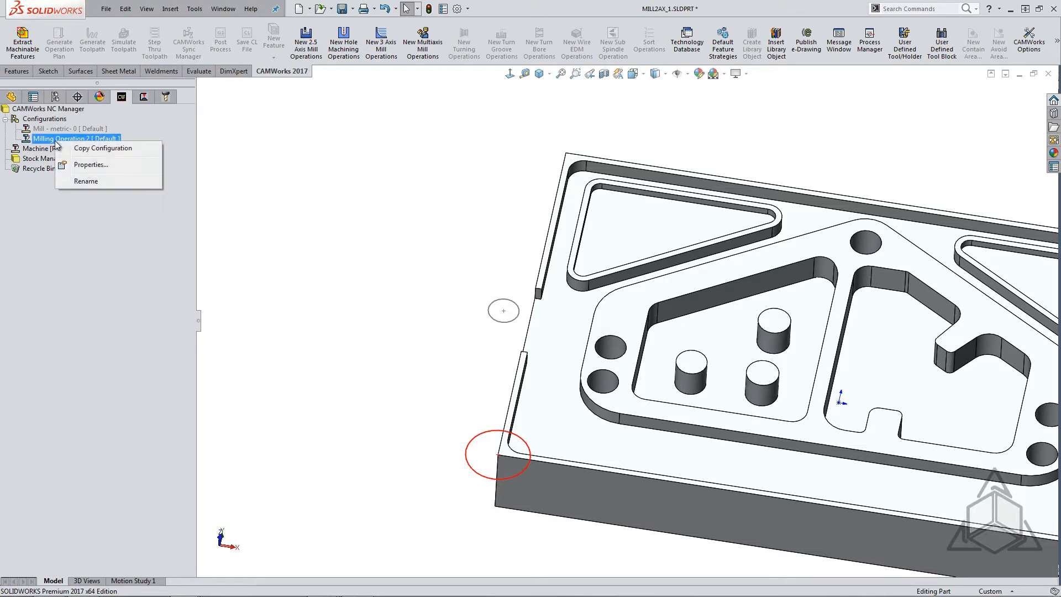
{"action": "left_click", "coordinate": [93, 167]}
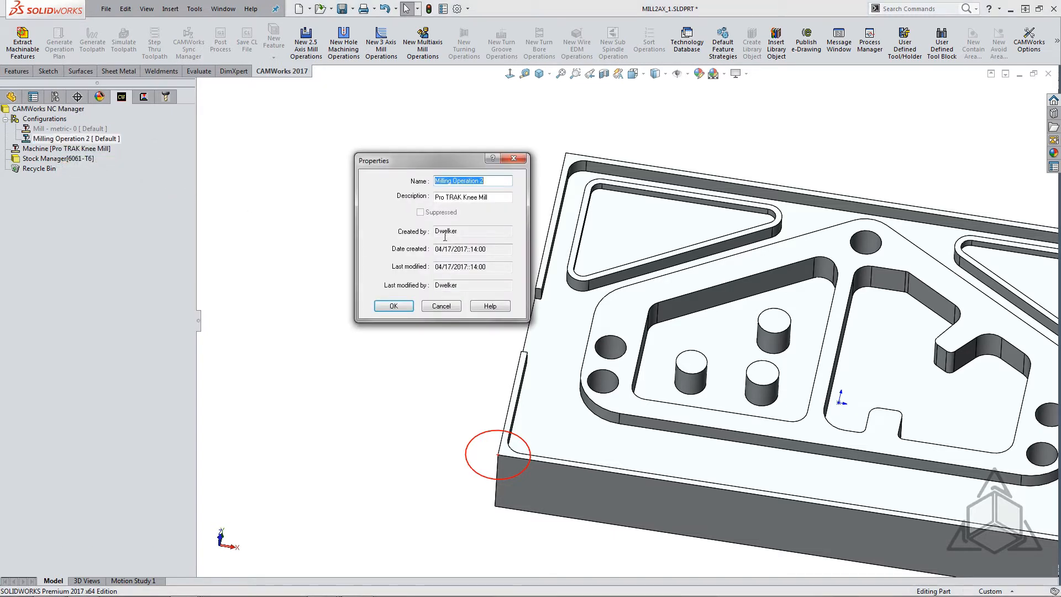
{"action": "left_click", "coordinate": [513, 158]}
{"action": "right_click", "coordinate": [37, 119]}
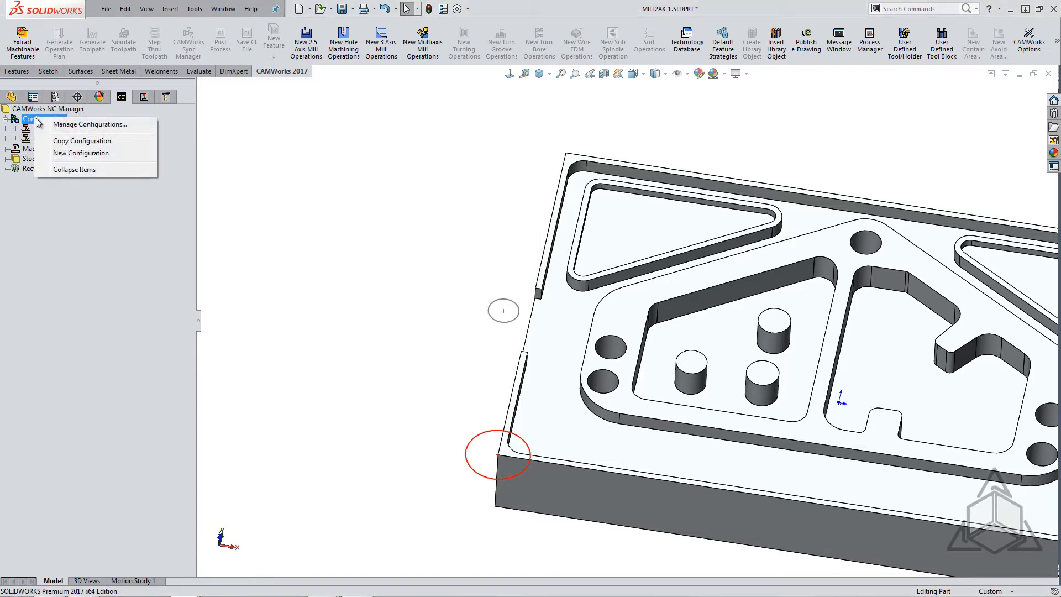
{"action": "left_click", "coordinate": [95, 125]}
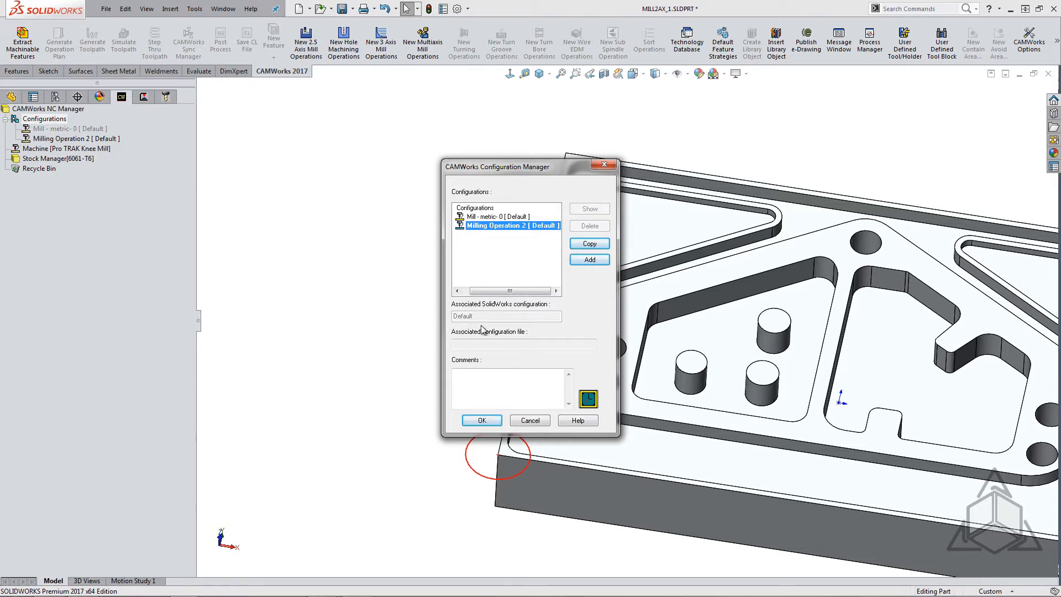
{"action": "left_click", "coordinate": [481, 421]}
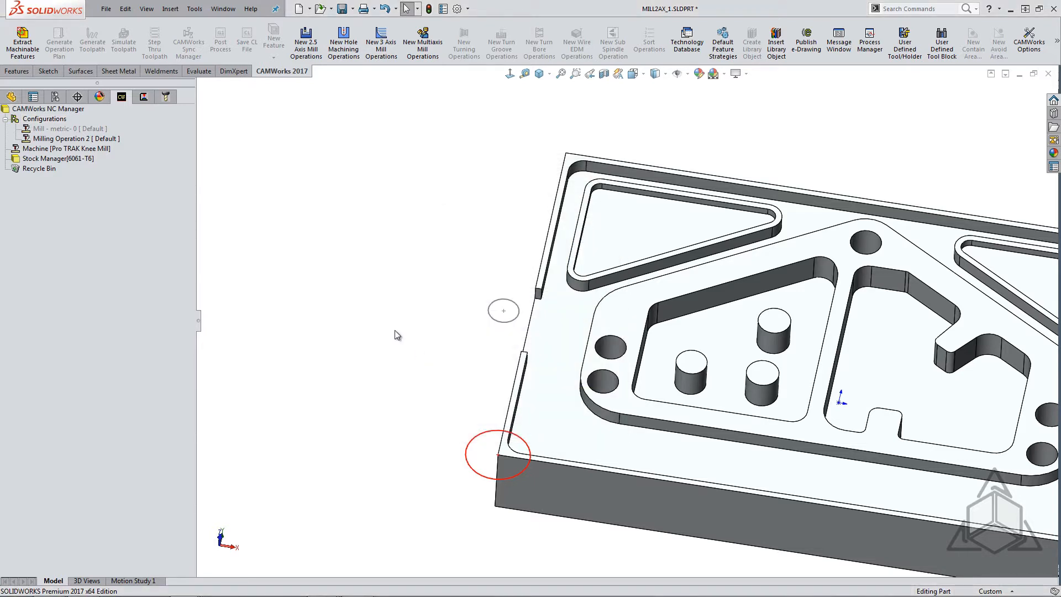
{"action": "scroll", "coordinate": [406, 356], "scroll_direction": "down", "scroll_amount": 1}
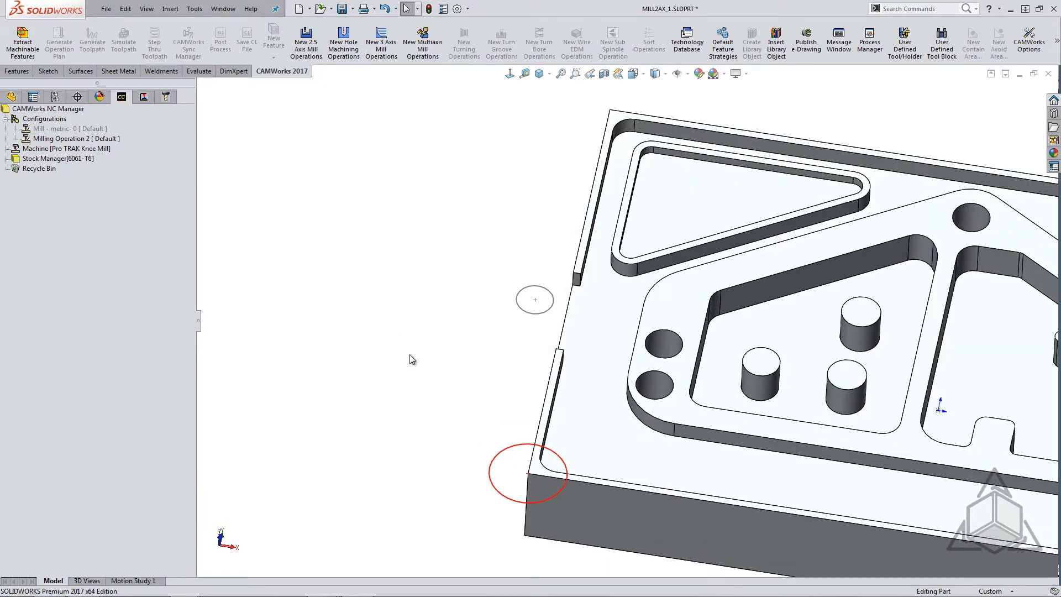
{"action": "scroll", "coordinate": [869, 413], "scroll_direction": "down", "scroll_amount": 1}
{"action": "scroll", "coordinate": [875, 409], "scroll_direction": "up", "scroll_amount": 3}
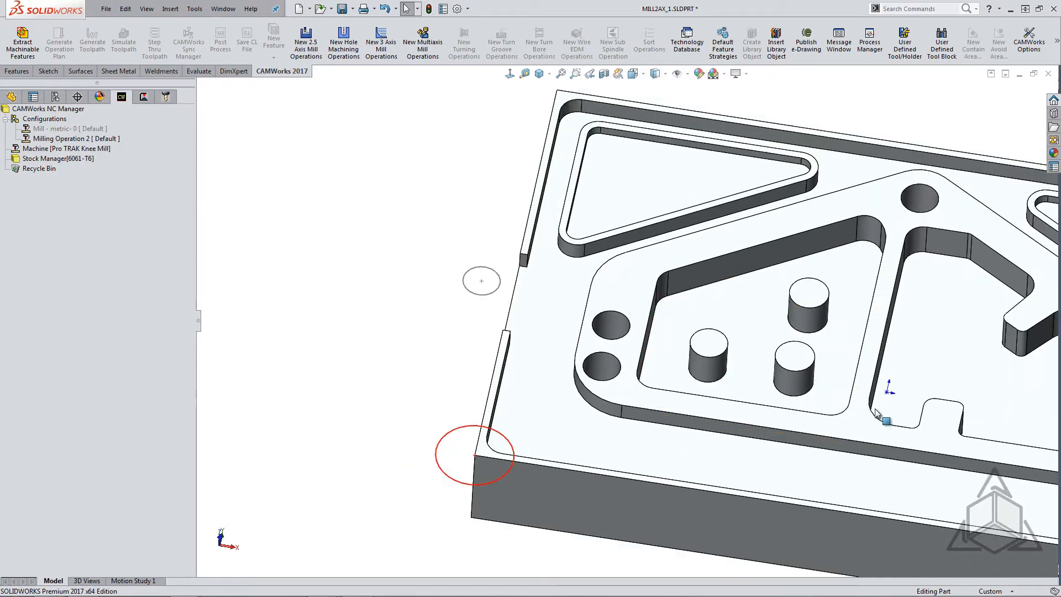
{"action": "scroll", "coordinate": [874, 409], "scroll_direction": "down", "scroll_amount": 3}
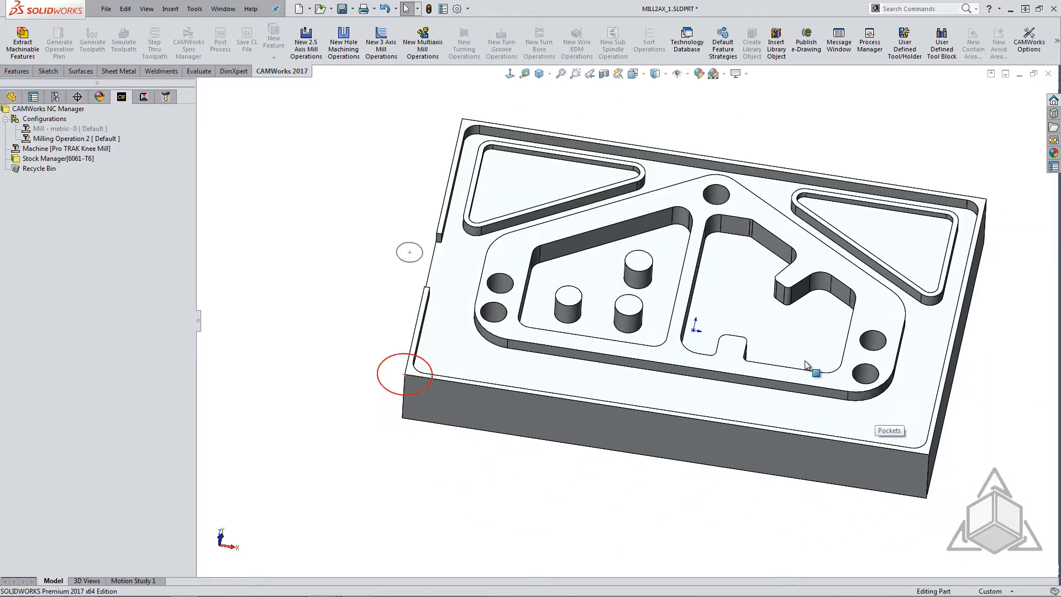
Switch to the presentation's Configurations slide and advance to the Stock Manager slide
{"action": "key", "text": "super+Tab"}
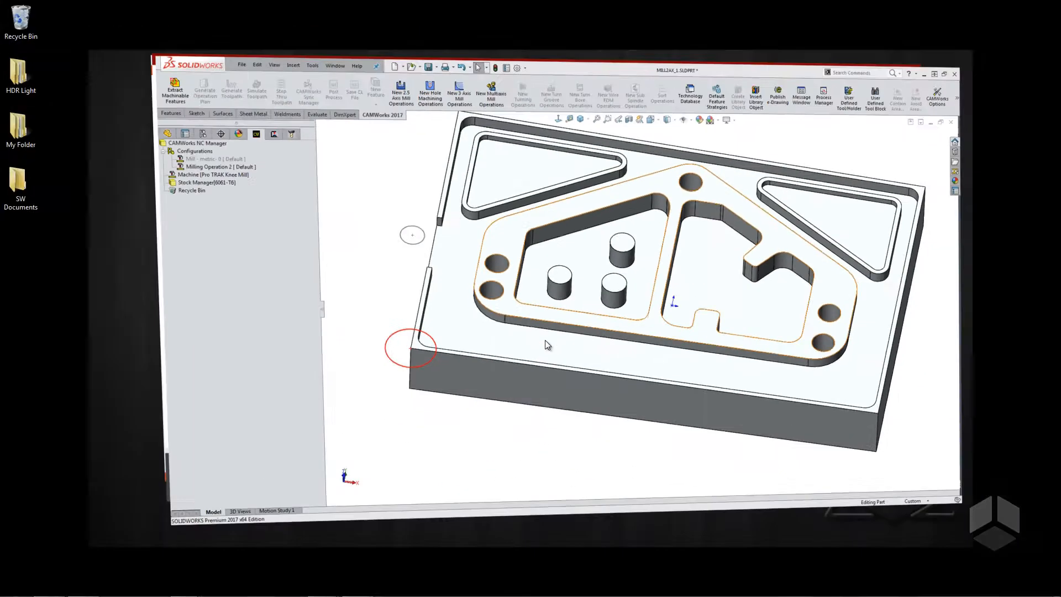
{"action": "left_click", "coordinate": [331, 271]}
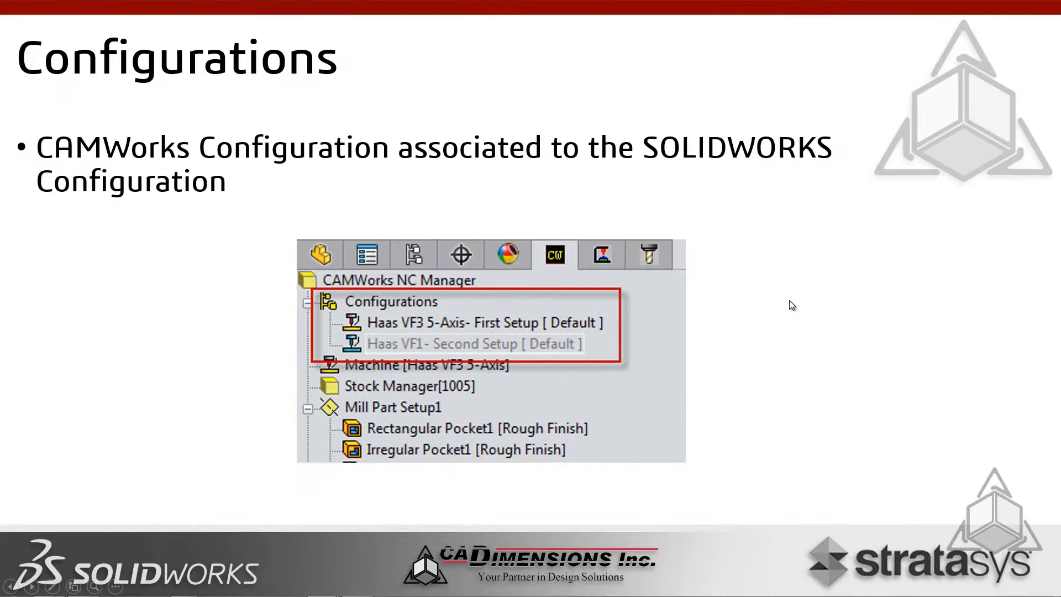
{"action": "left_click", "coordinate": [871, 318]}
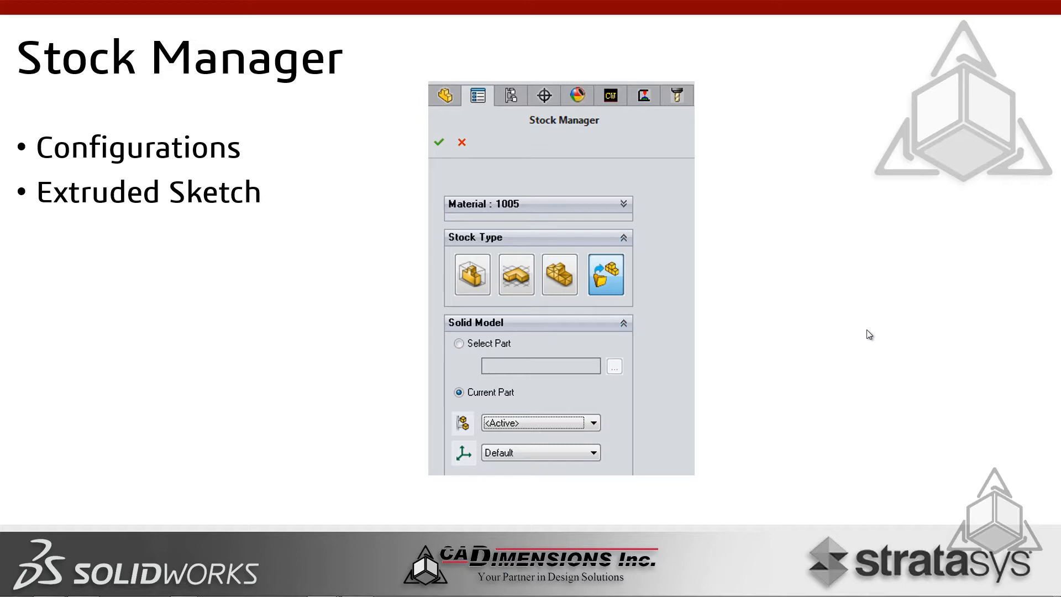
Return to SOLIDWORKS and open the recent document Bar.SLDPRT
{"action": "key", "text": "super+Tab"}
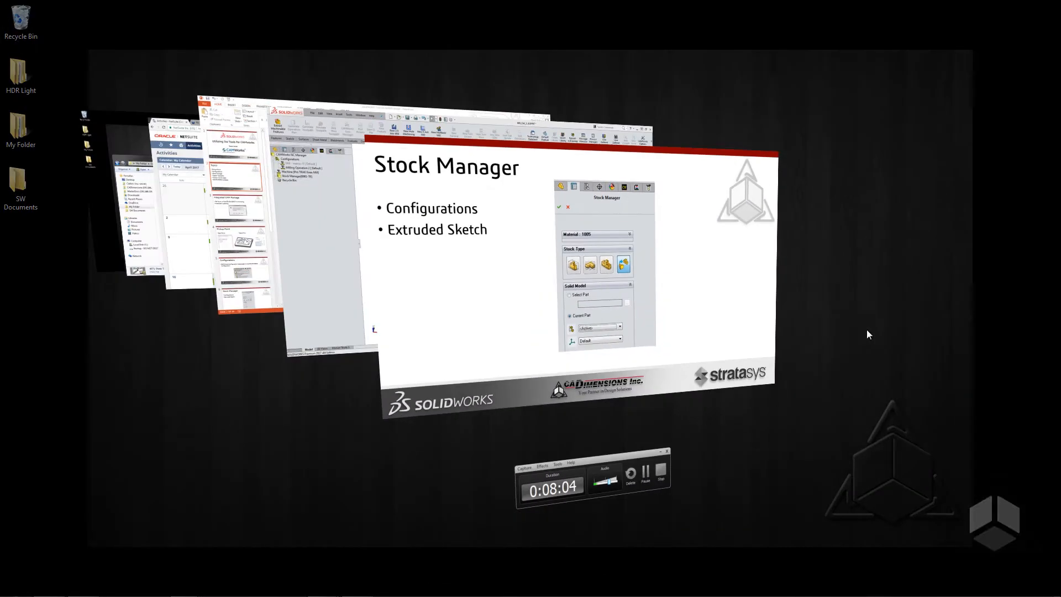
{"action": "key", "text": "super+Tab"}
{"action": "left_click", "coordinate": [341, 273]}
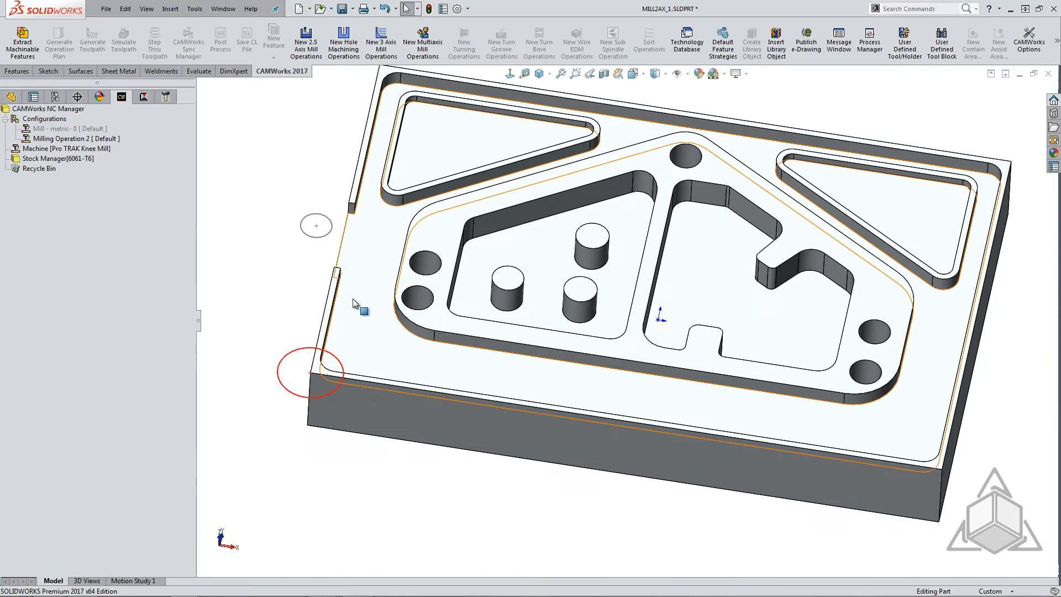
{"action": "left_click", "coordinate": [271, 295]}
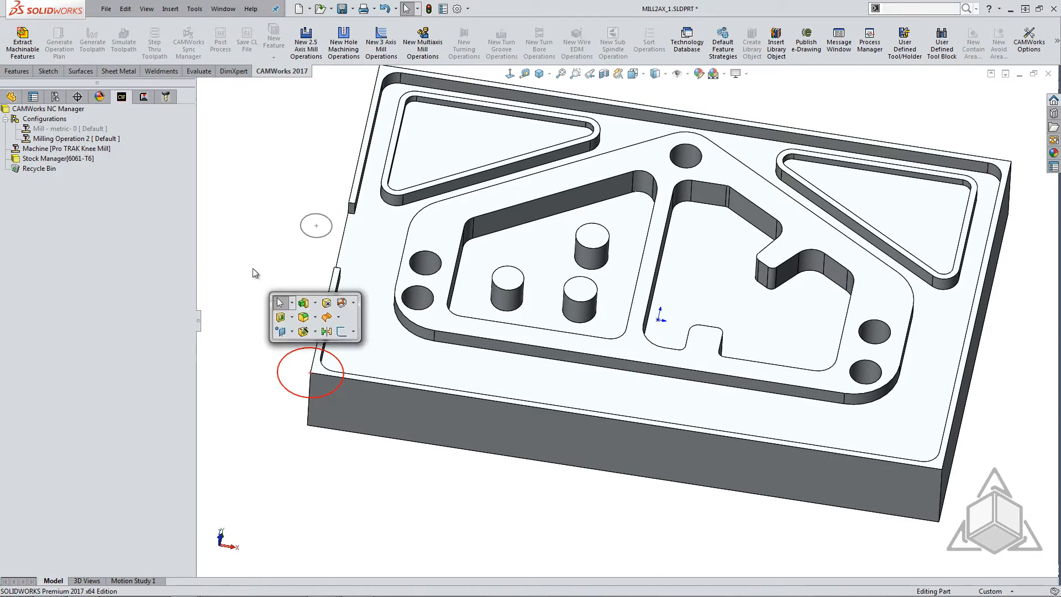
{"action": "key", "text": "r"}
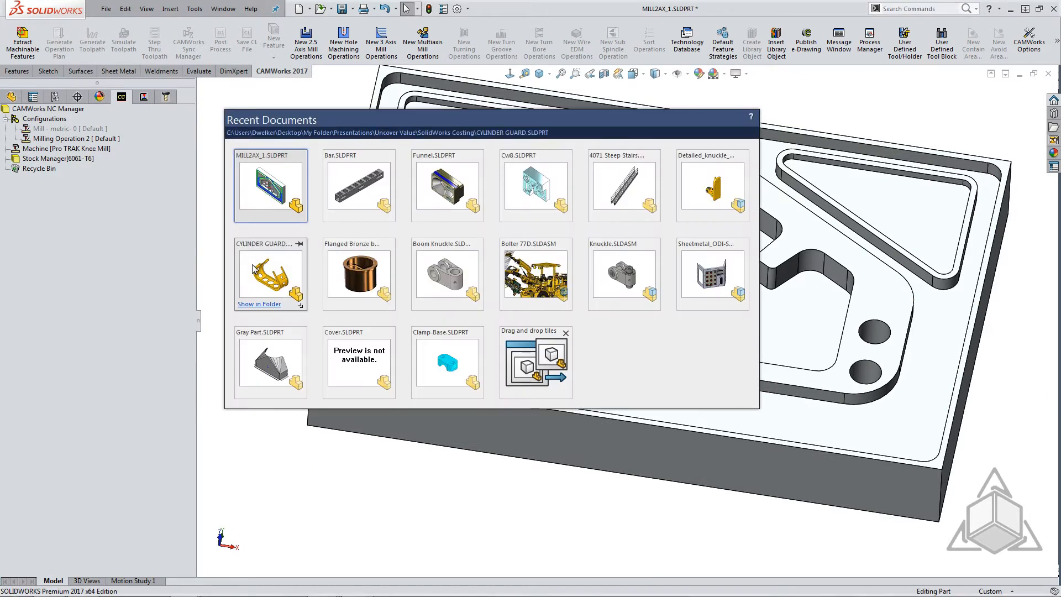
{"action": "left_click", "coordinate": [354, 197]}
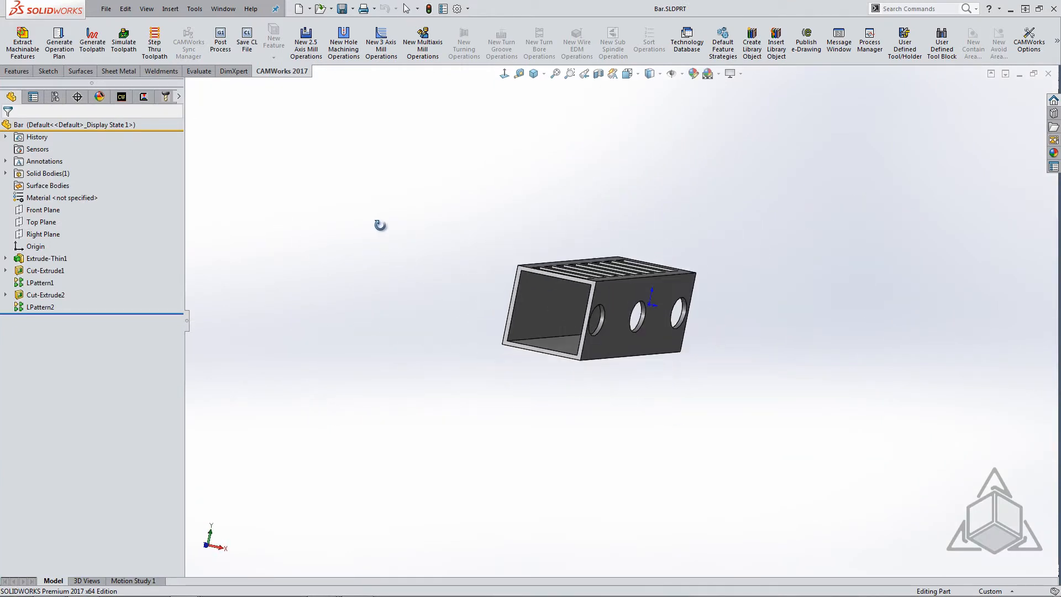
Inspect the bar's stock shape in the toolpath simulation, and close the simulation
{"action": "left_click", "coordinate": [123, 43]}
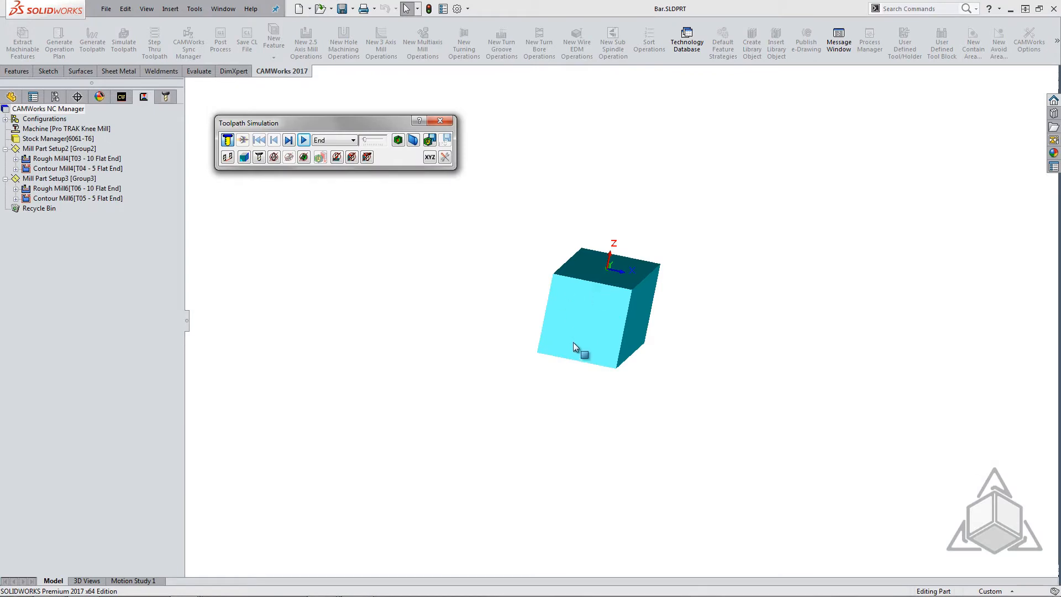
{"action": "left_click", "coordinate": [440, 122]}
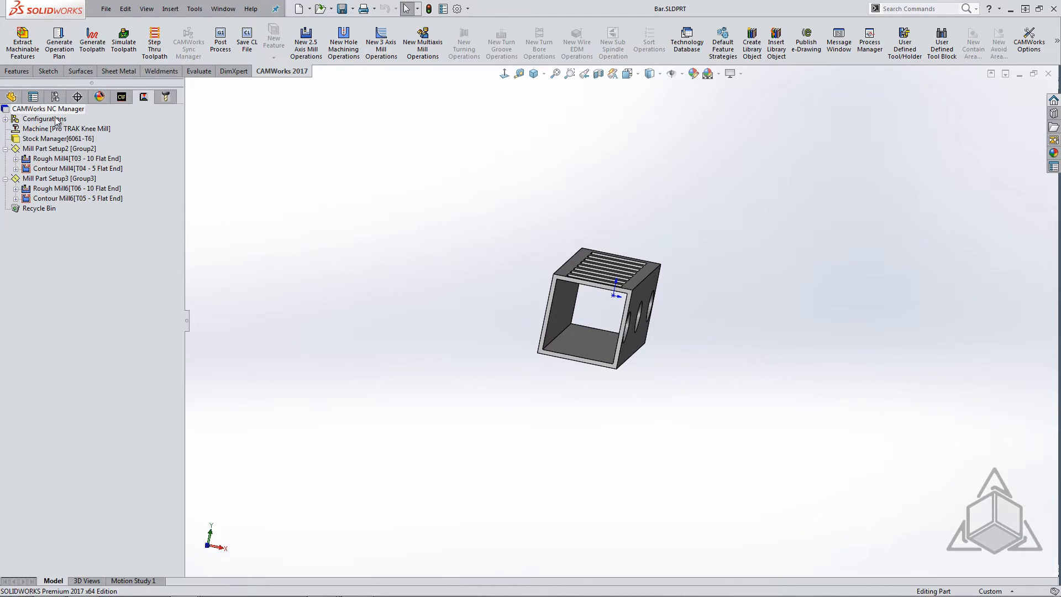
{"action": "left_click", "coordinate": [47, 140]}
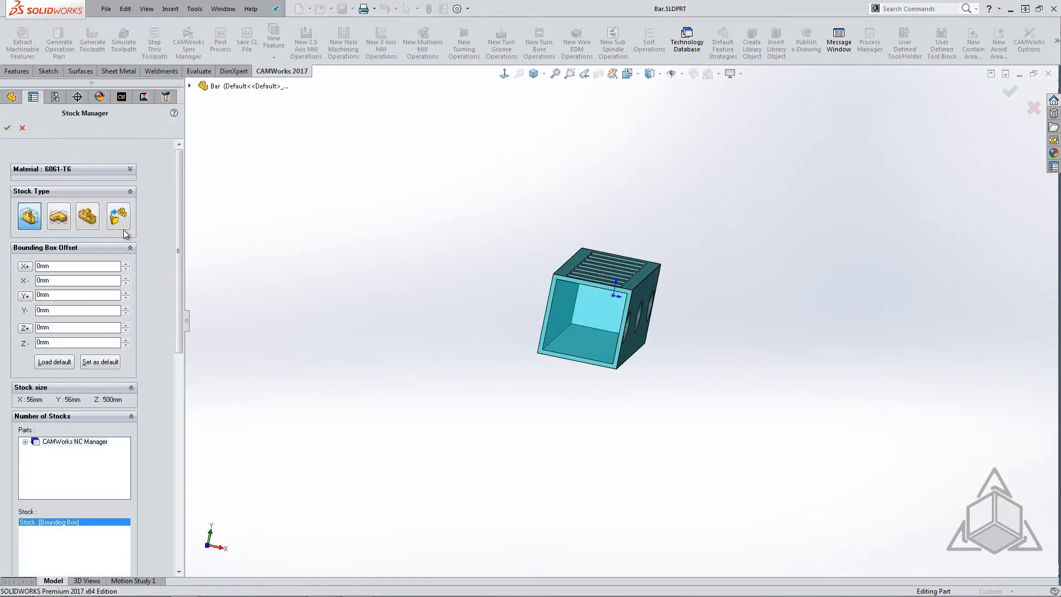
{"action": "left_click", "coordinate": [122, 228]}
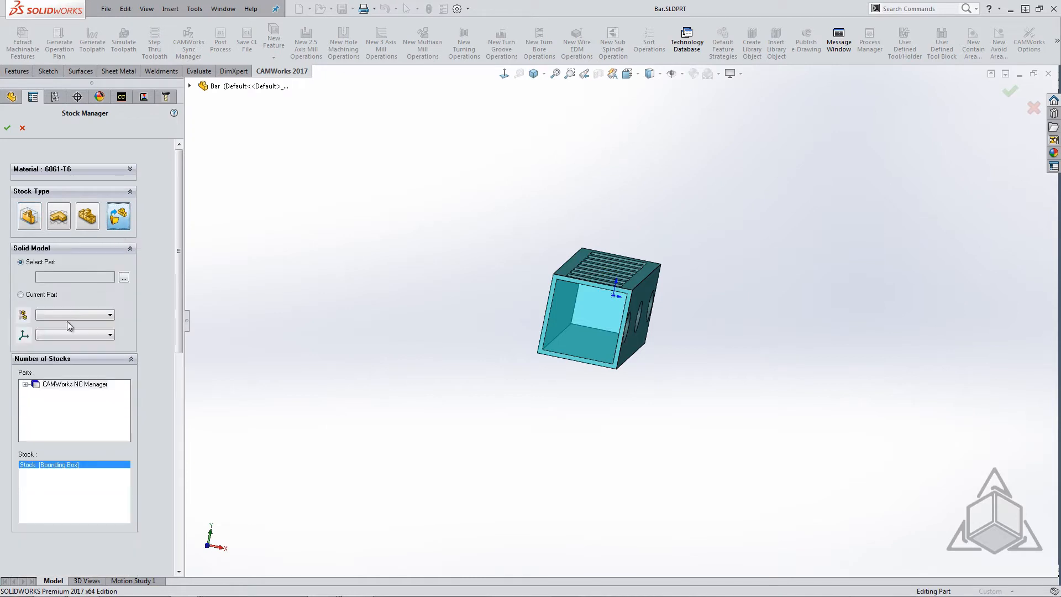
{"action": "left_click", "coordinate": [22, 128]}
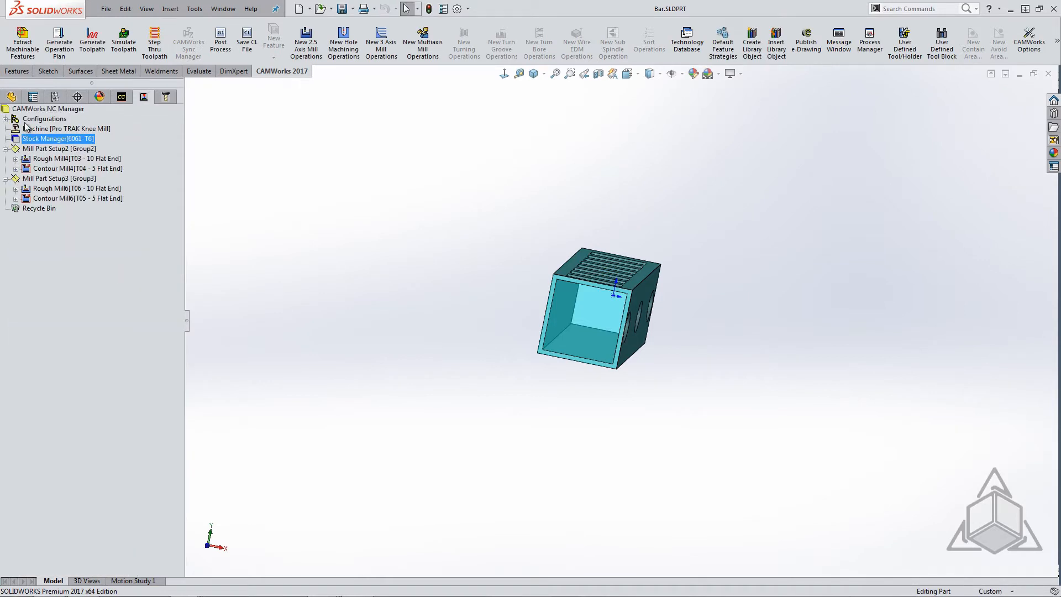
Add a new configuration named Stock to the Bar part
{"action": "left_click", "coordinate": [55, 97]}
{"action": "right_click", "coordinate": [49, 133]}
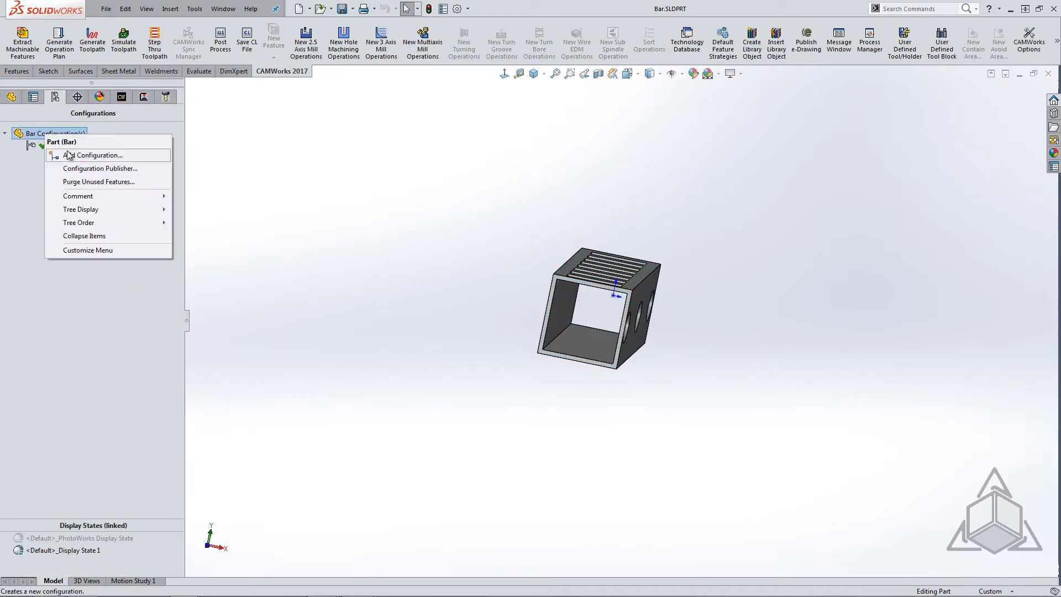
{"action": "left_click", "coordinate": [69, 158]}
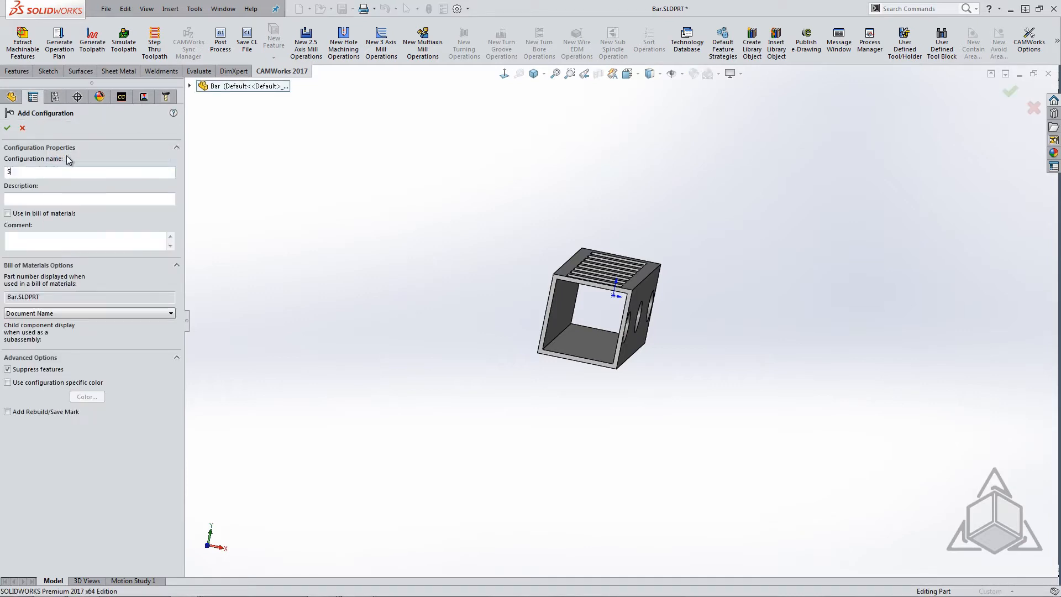
{"action": "type", "text": "Stock"}
{"action": "key", "text": "Return"}
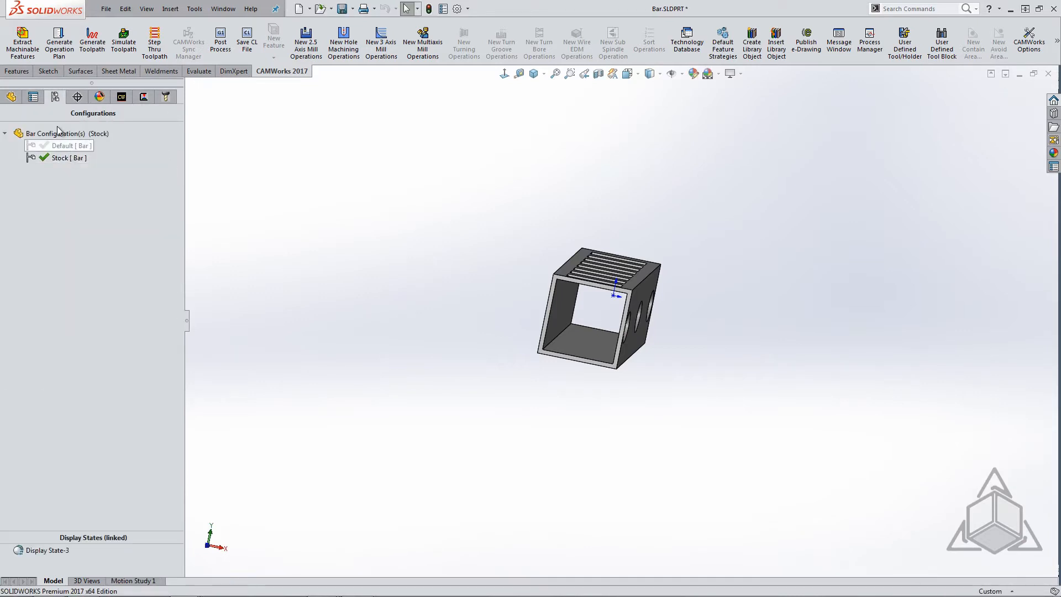
Suppress Cut-Extrude1, LPattern1, Cut-Extrude2 and LPattern2 in the Stock configuration, and reactivate the Default configuration
{"action": "left_click", "coordinate": [13, 96]}
{"action": "left_click", "coordinate": [45, 270]}
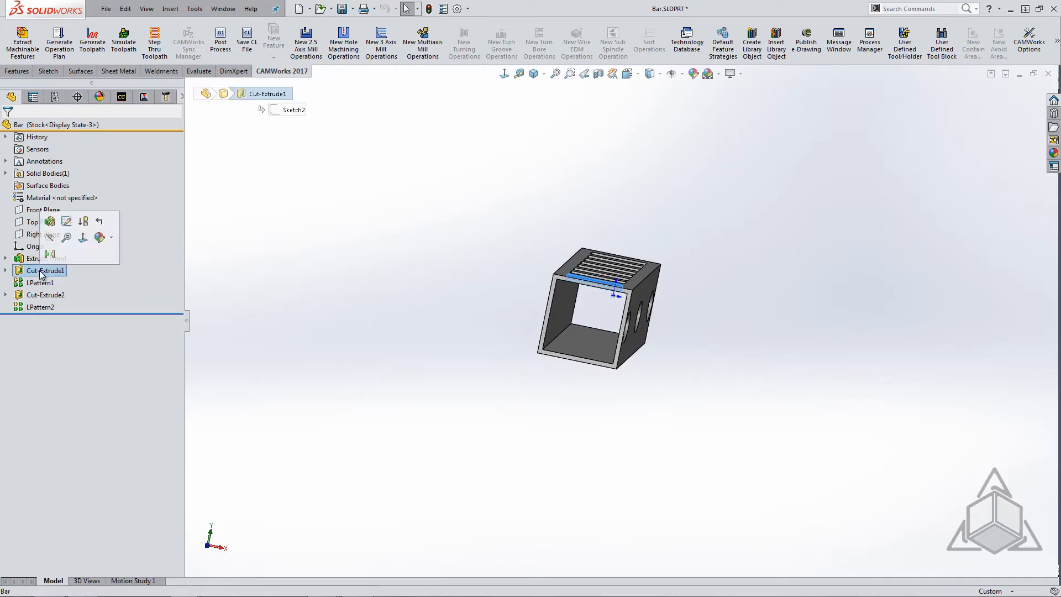
{"action": "left_click", "coordinate": [42, 308], "text": "shift"}
{"action": "left_click", "coordinate": [57, 266]}
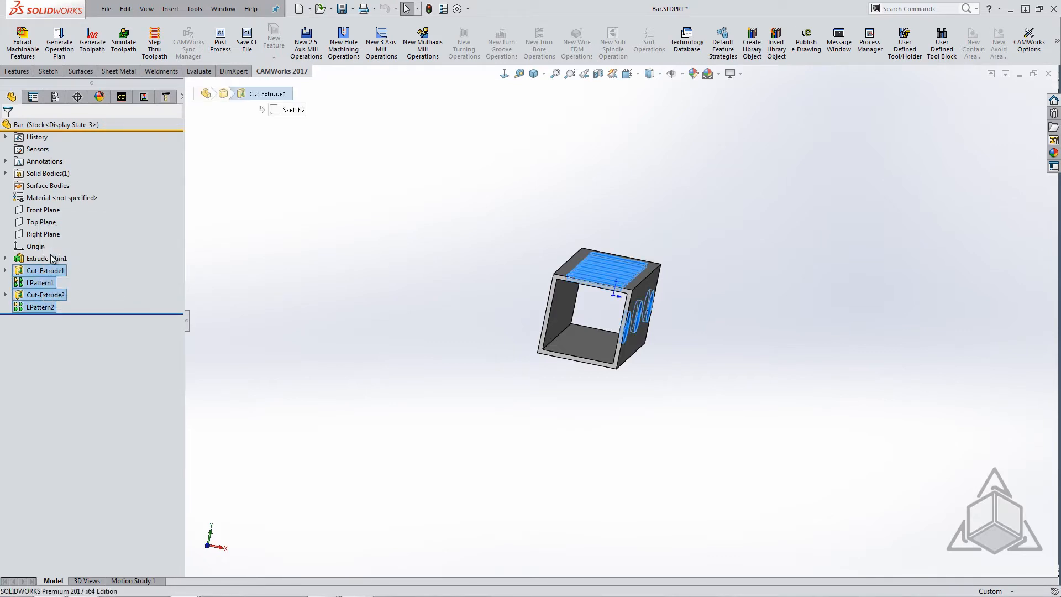
{"action": "left_click", "coordinate": [54, 97]}
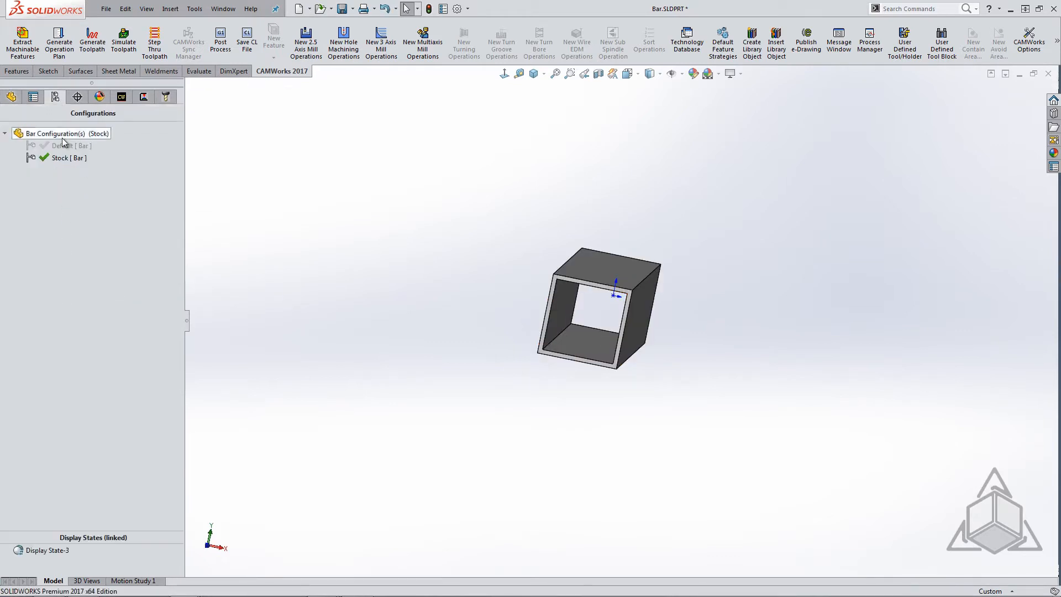
{"action": "double_click", "coordinate": [64, 146]}
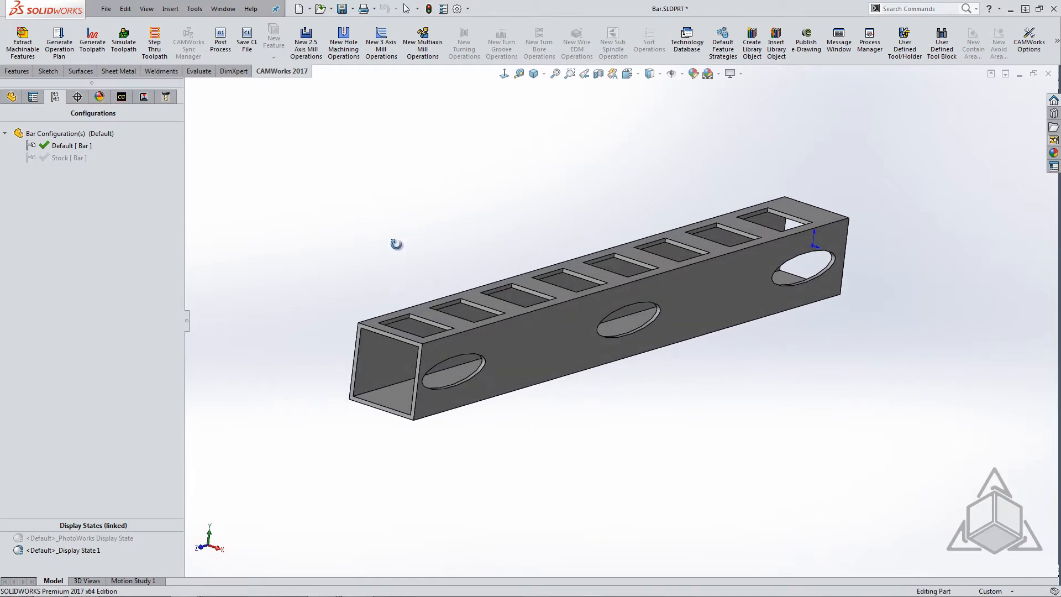
Define the CAMWorks stock as a solid model of the current part, using its Stock configuration
{"action": "left_click", "coordinate": [121, 98]}
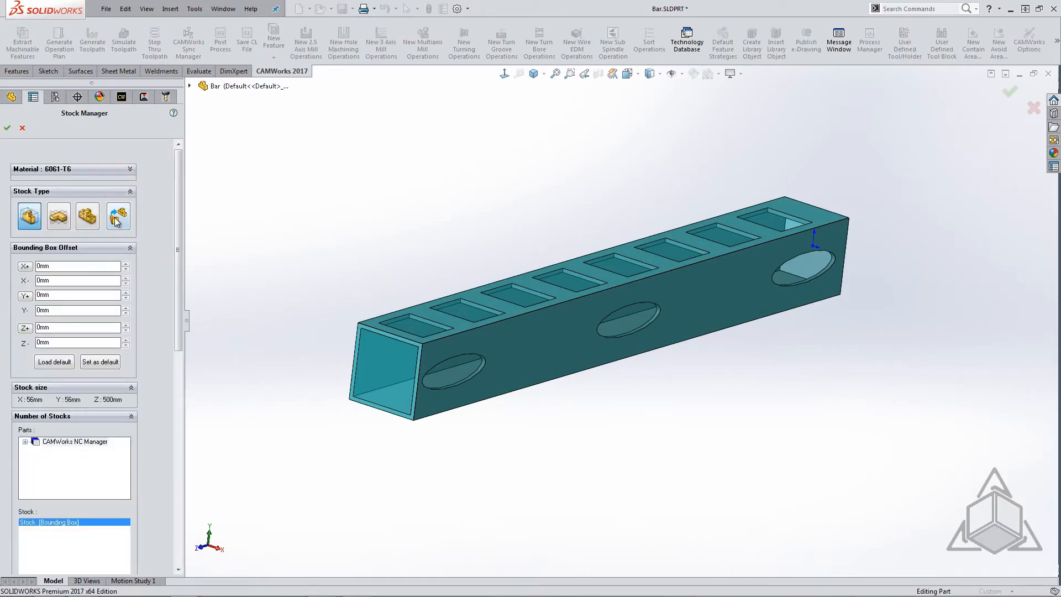
{"action": "left_click", "coordinate": [116, 221]}
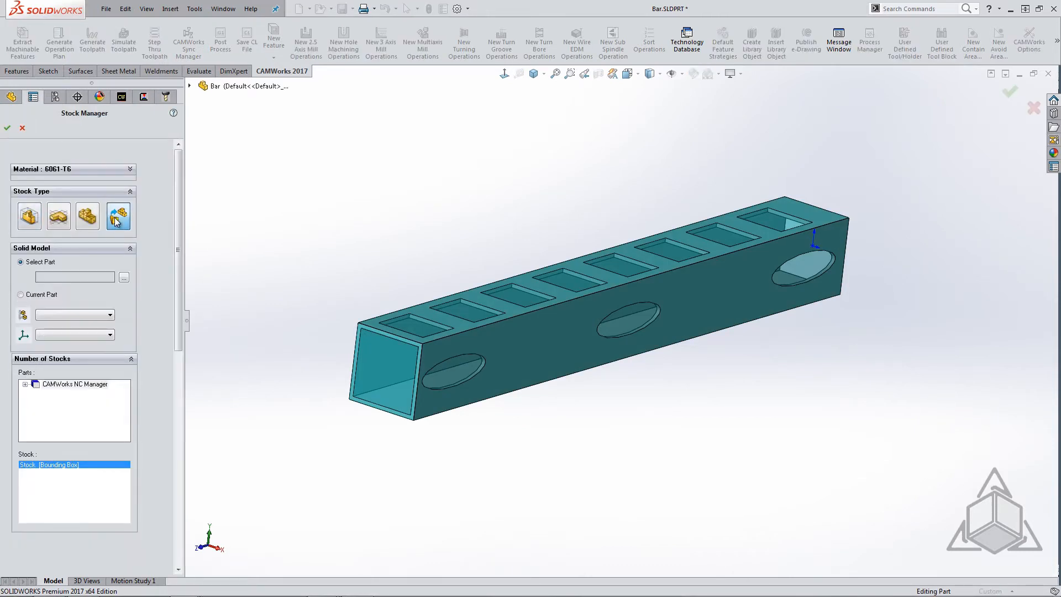
{"action": "left_click", "coordinate": [44, 295]}
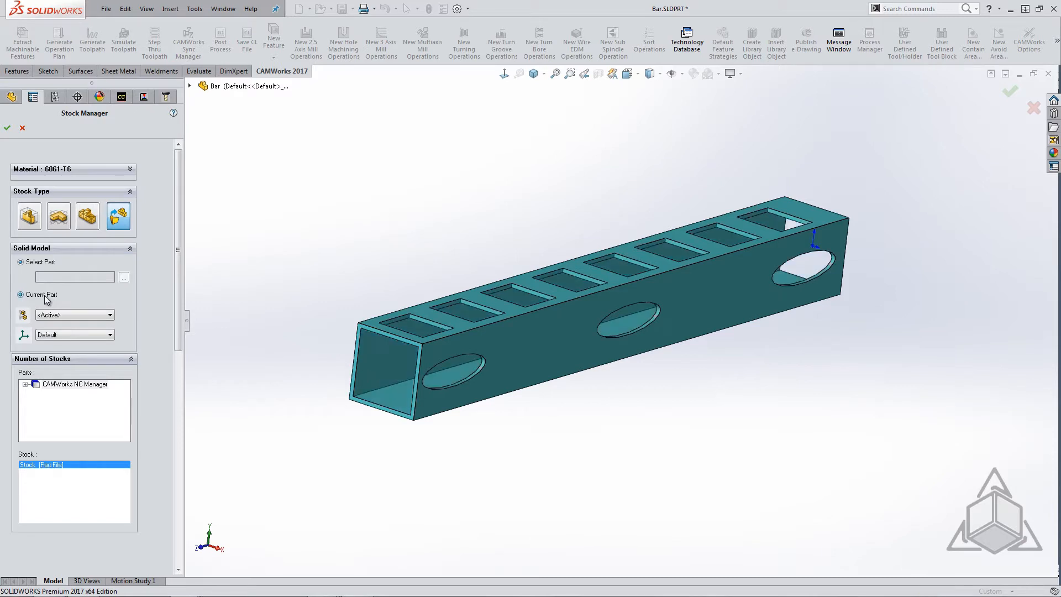
{"action": "left_click", "coordinate": [109, 314]}
{"action": "left_click", "coordinate": [94, 339]}
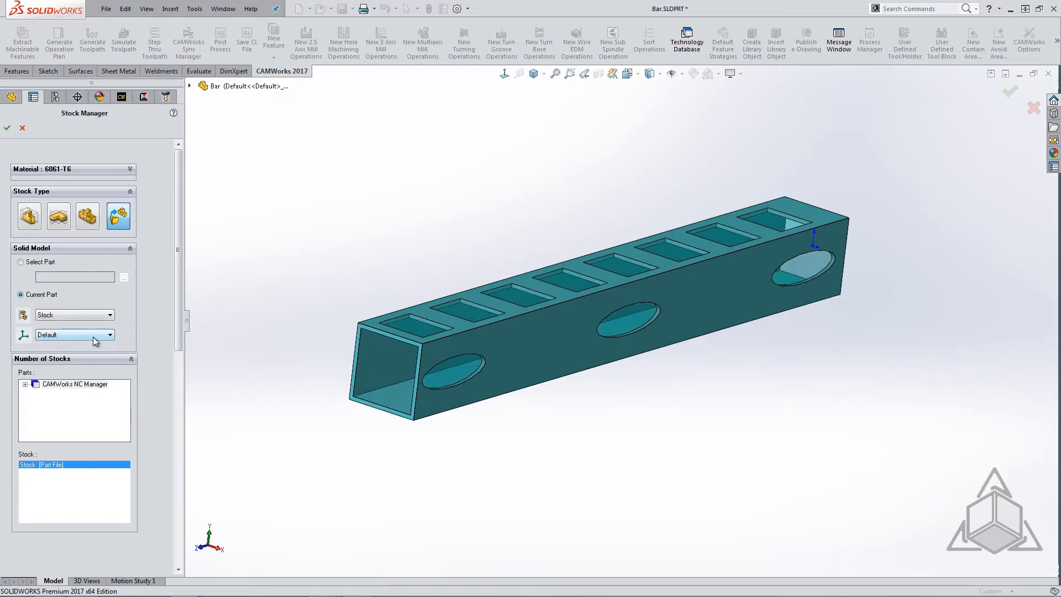
{"action": "left_click", "coordinate": [7, 127]}
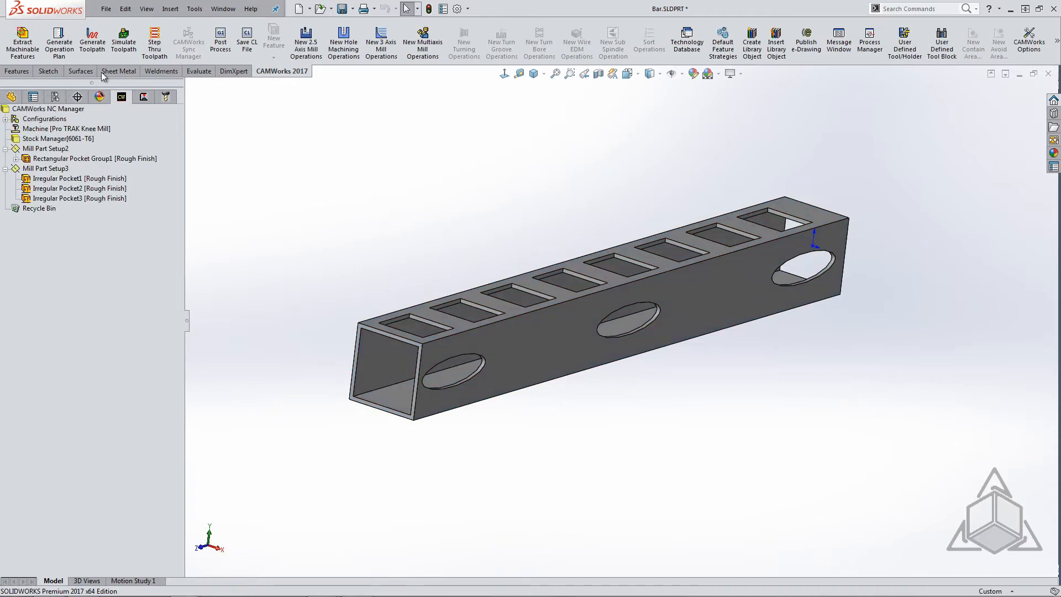
Inspect the hollow bar stock in the toolpath simulation from another angle, and close the simulation
{"action": "left_click", "coordinate": [123, 44]}
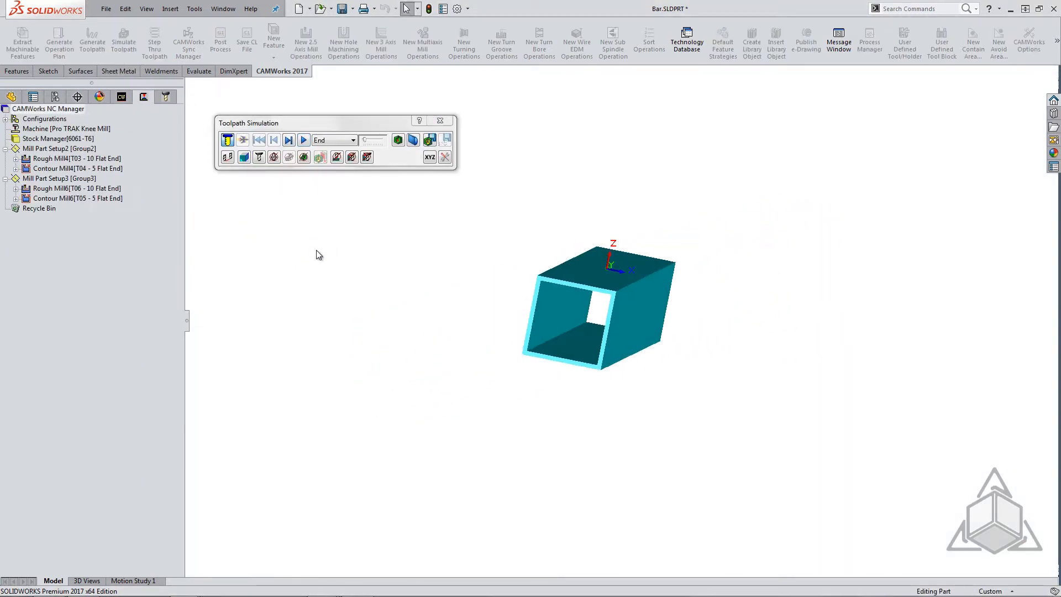
{"action": "middle_click_drag", "start_coordinate": [322, 260], "coordinate": [368, 259]}
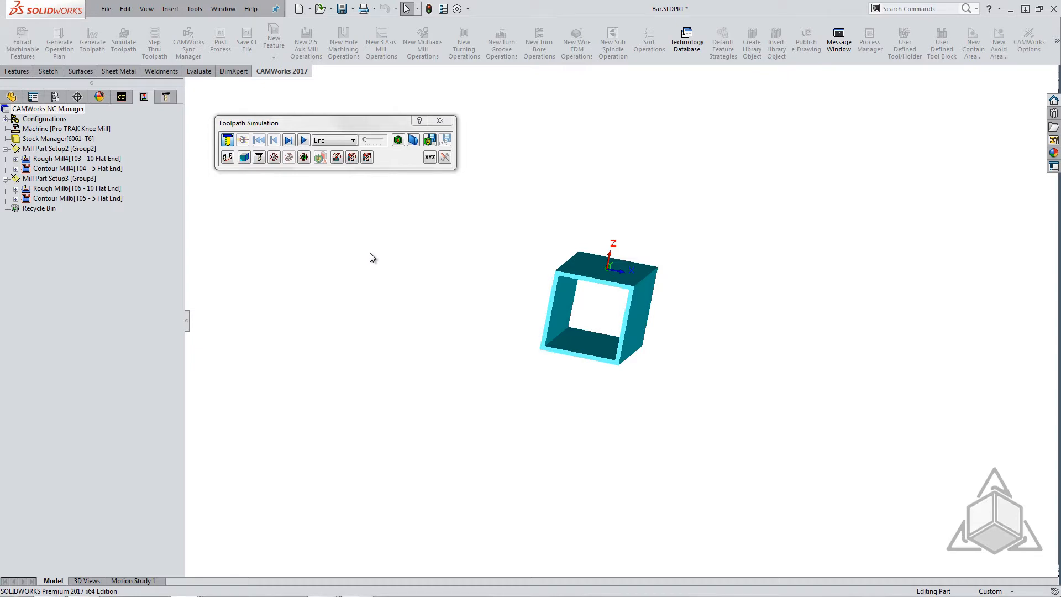
{"action": "left_click", "coordinate": [440, 120]}
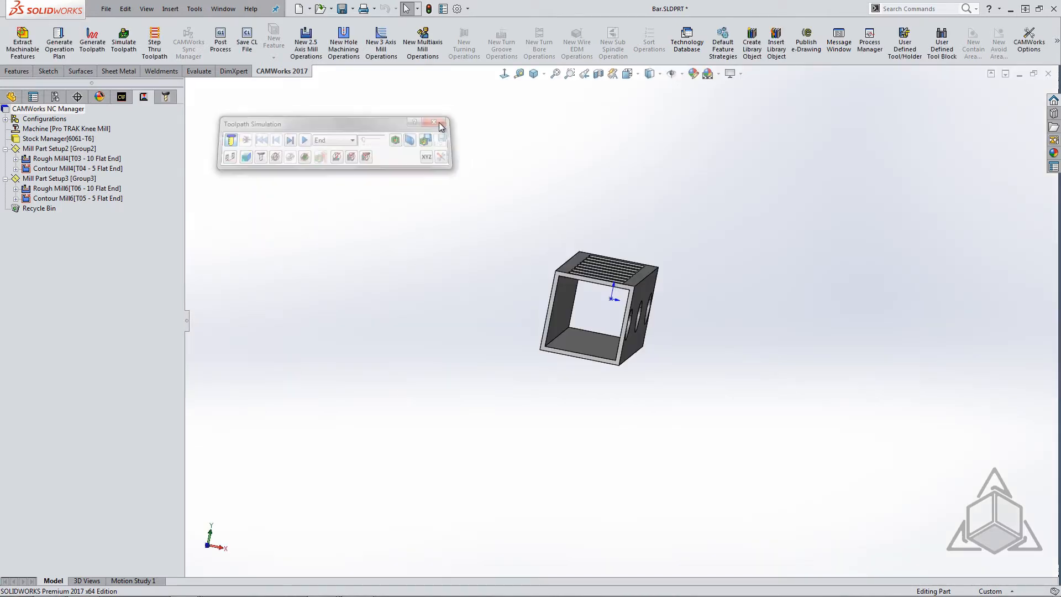
Switch to MILL2AX_1.SLDPRT with a light rebuild of its CAMWorks data, and activate the Mill - metric-0 configuration
{"action": "left_click", "coordinate": [224, 9]}
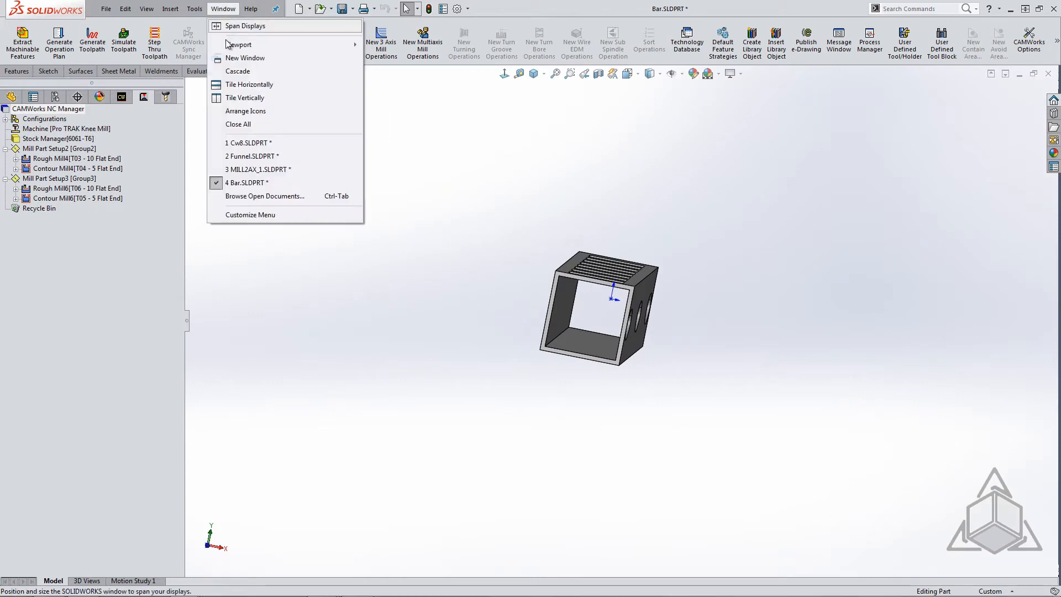
{"action": "left_click", "coordinate": [257, 170]}
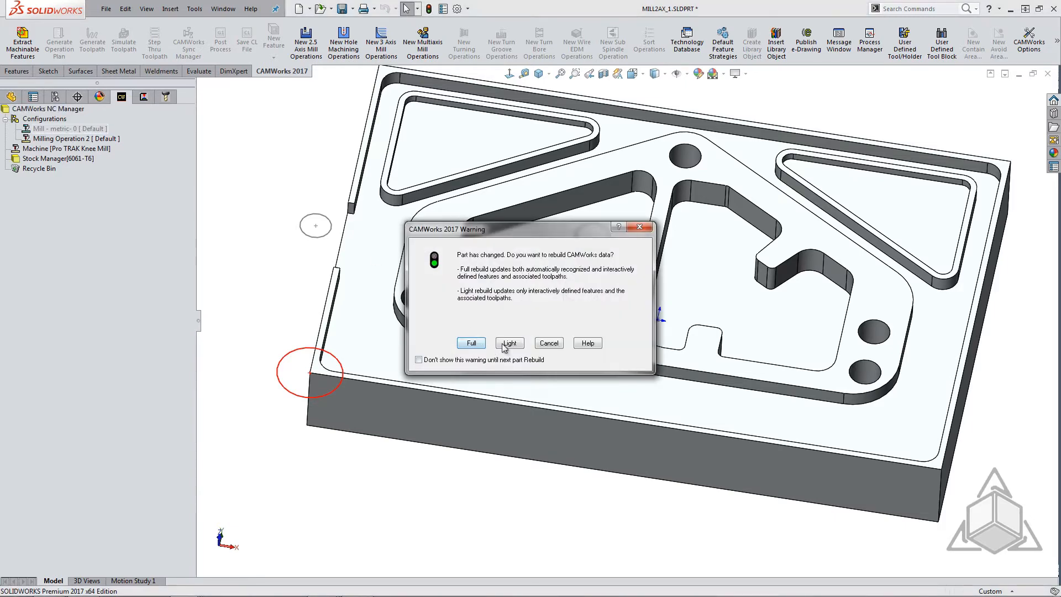
{"action": "left_click", "coordinate": [507, 343]}
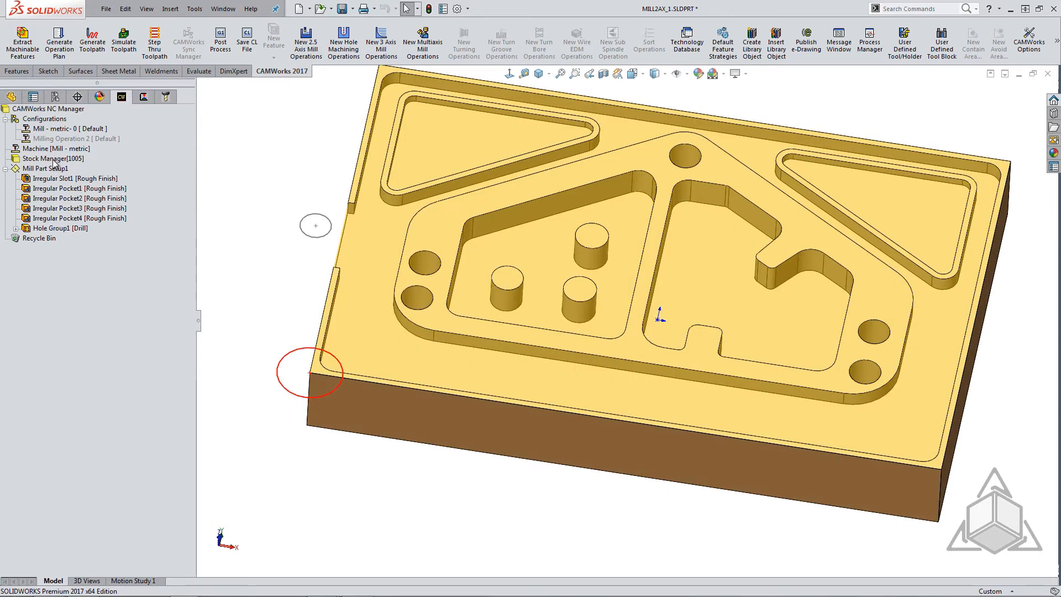
{"action": "left_click", "coordinate": [54, 160]}
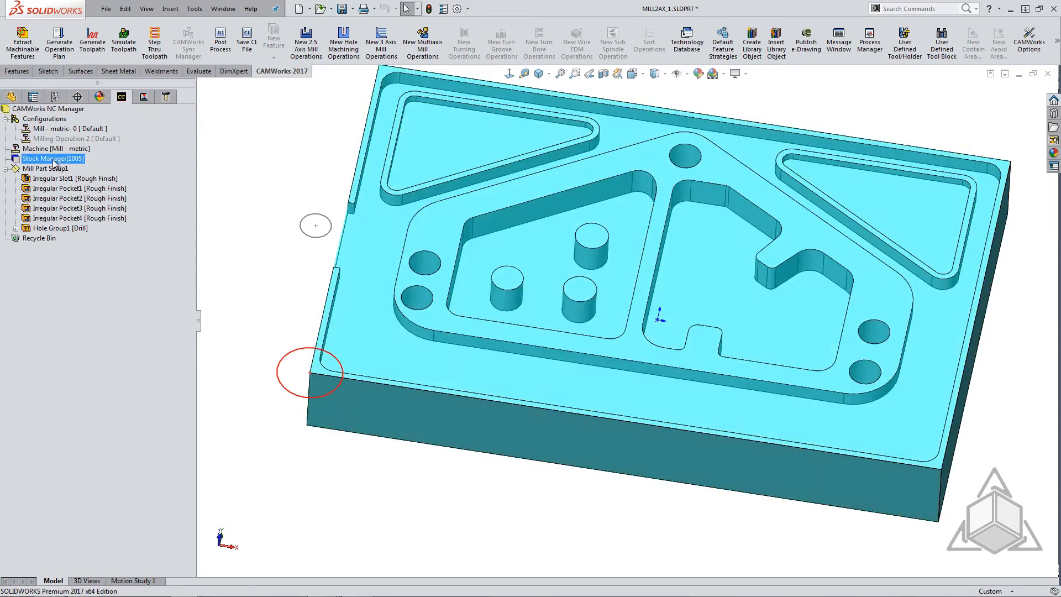
{"action": "scroll", "coordinate": [530, 314], "scroll_direction": "down", "scroll_amount": 3}
{"action": "scroll", "coordinate": [530, 314], "scroll_direction": "up", "scroll_amount": 5}
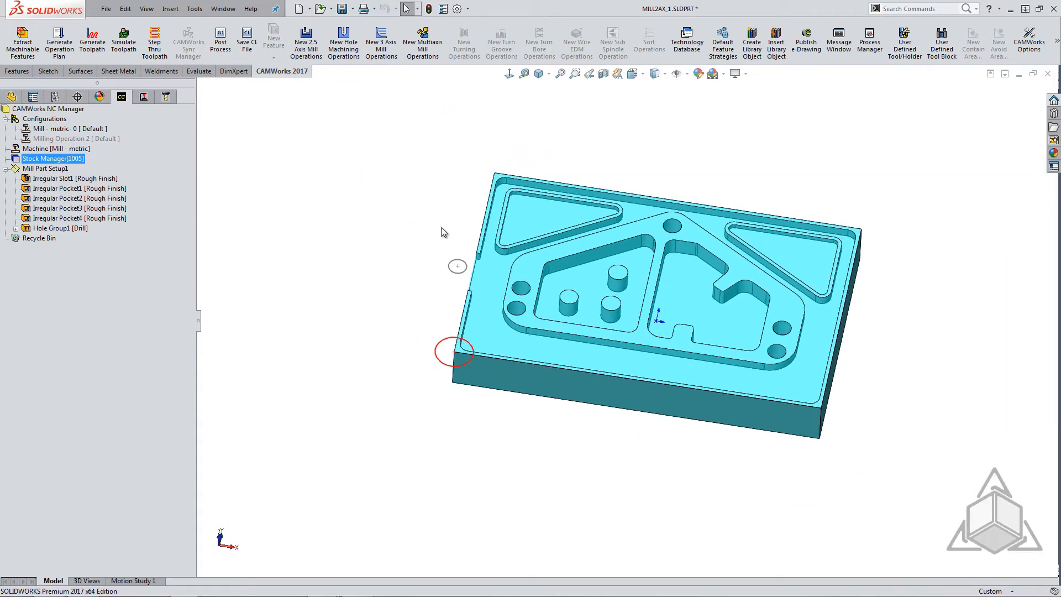
{"action": "left_click", "coordinate": [440, 174]}
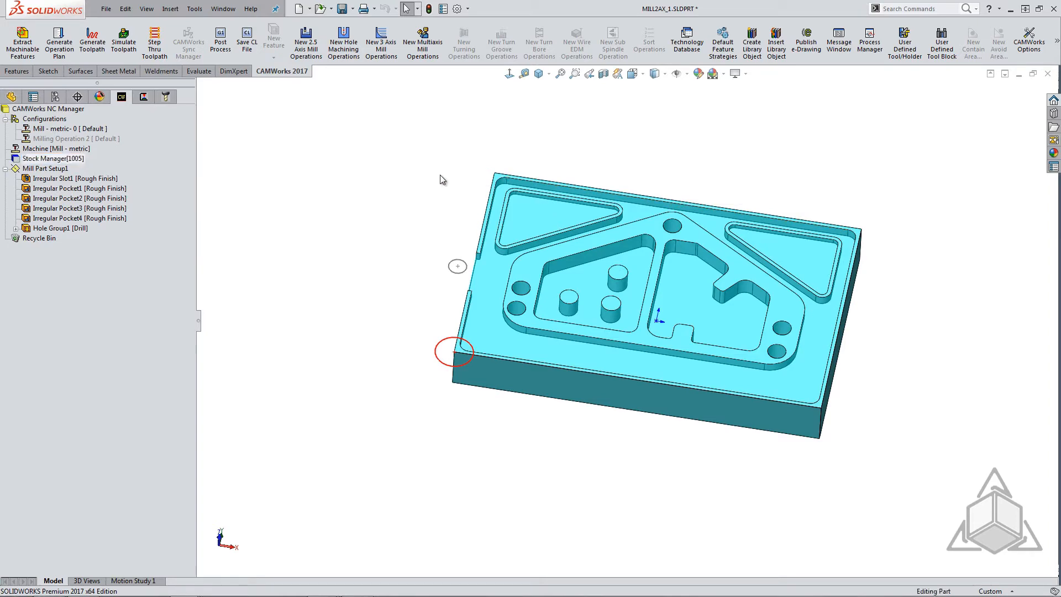
Sketch a closed five-sided outline, about 531 x 333 mm with two slanted edges, around the plate on its upper face, and exit the sketch
{"action": "right_click", "coordinate": [521, 265]}
{"action": "left_click", "coordinate": [549, 238]}
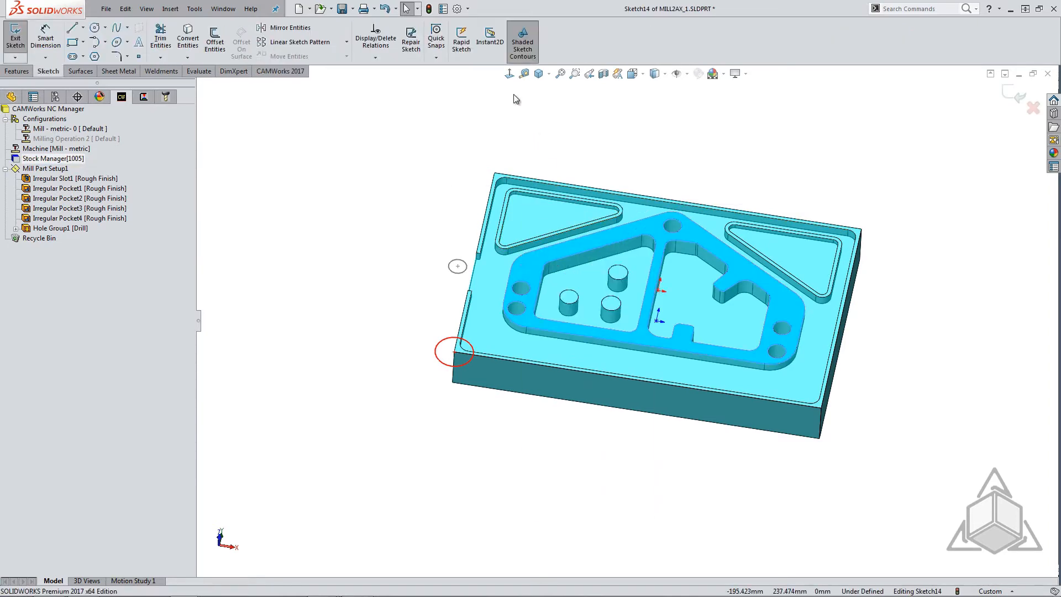
{"action": "left_click", "coordinate": [509, 74]}
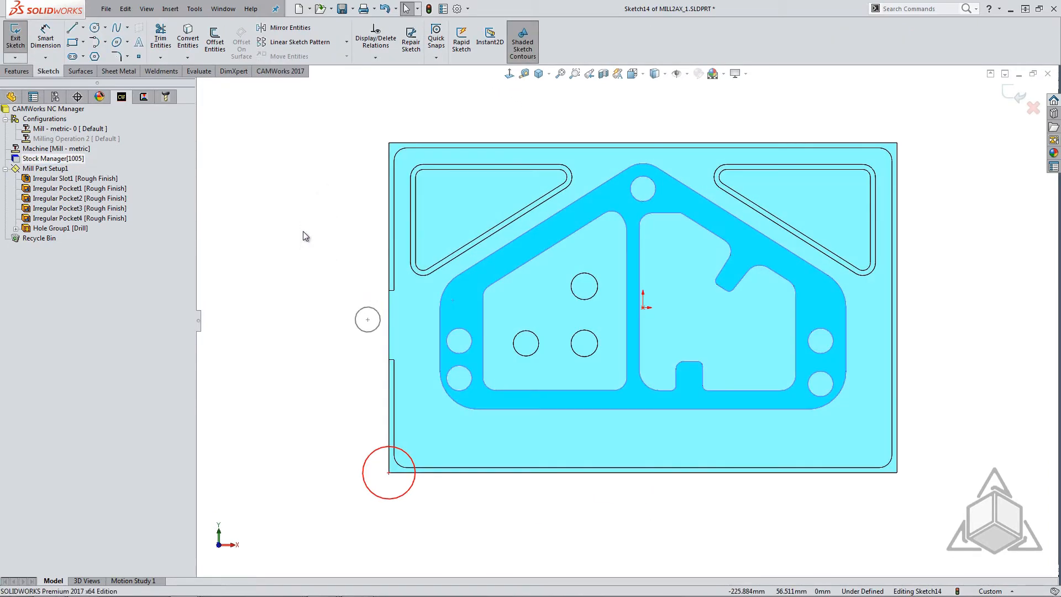
{"action": "key", "text": "l"}
{"action": "left_click", "coordinate": [253, 182]}
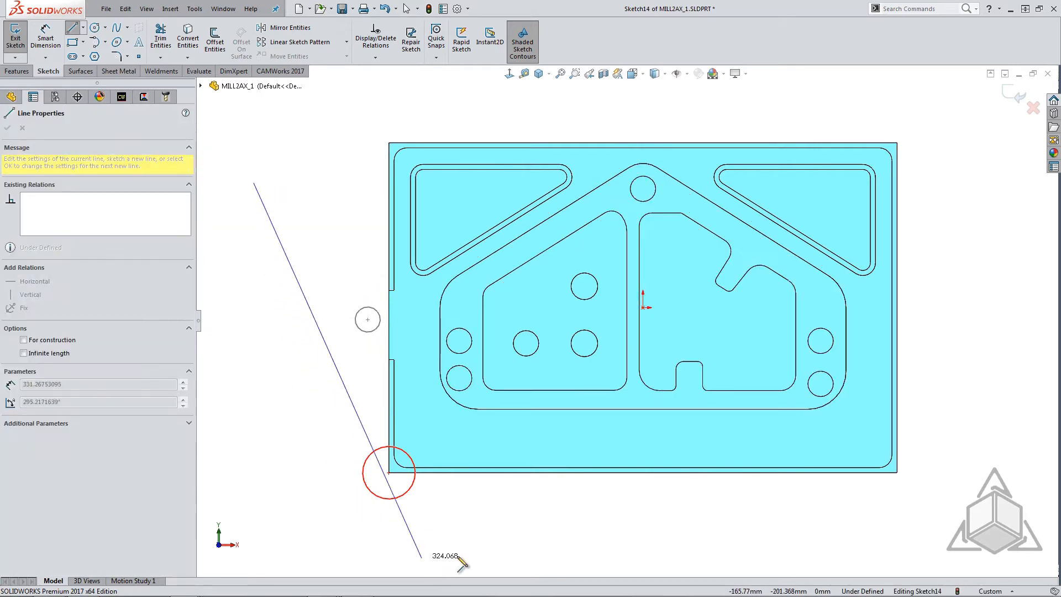
{"action": "left_click", "coordinate": [395, 546]}
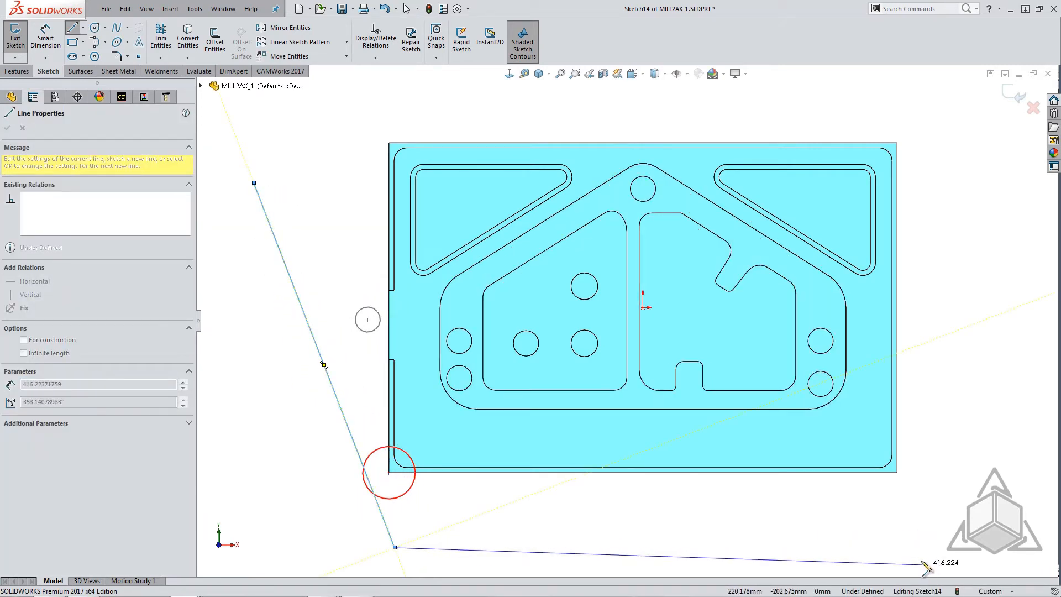
{"action": "left_click", "coordinate": [927, 547]}
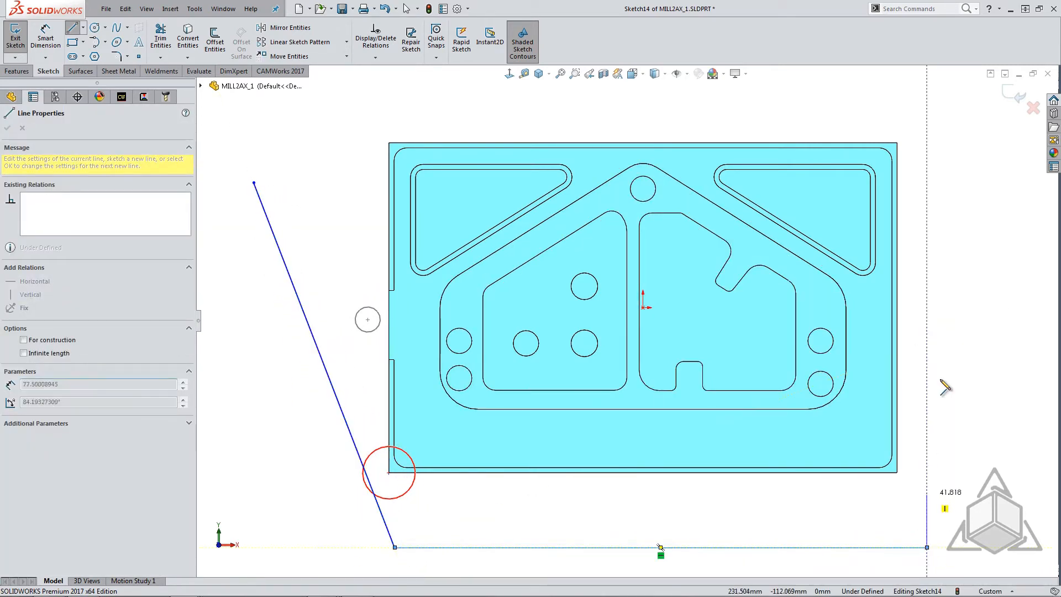
{"action": "left_click", "coordinate": [926, 125]}
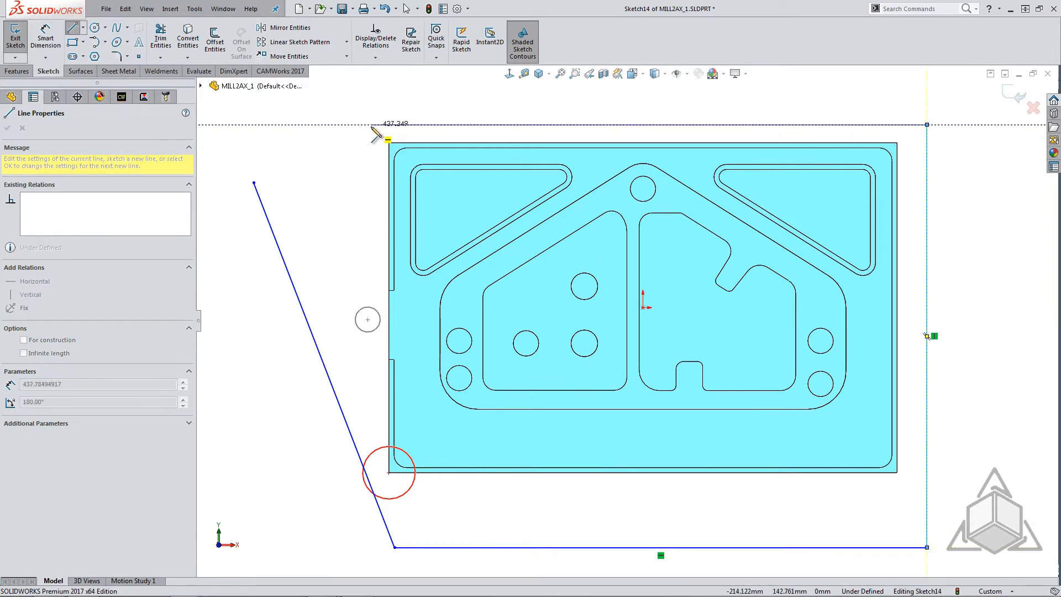
{"action": "left_click", "coordinate": [370, 125]}
{"action": "left_click", "coordinate": [254, 183]}
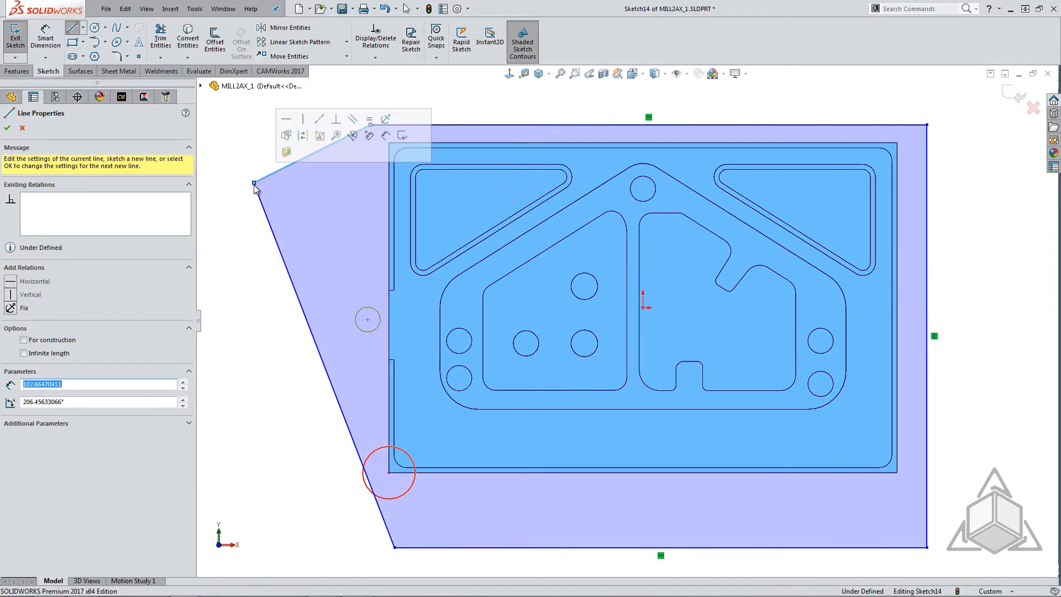
{"action": "key", "text": "Escape"}
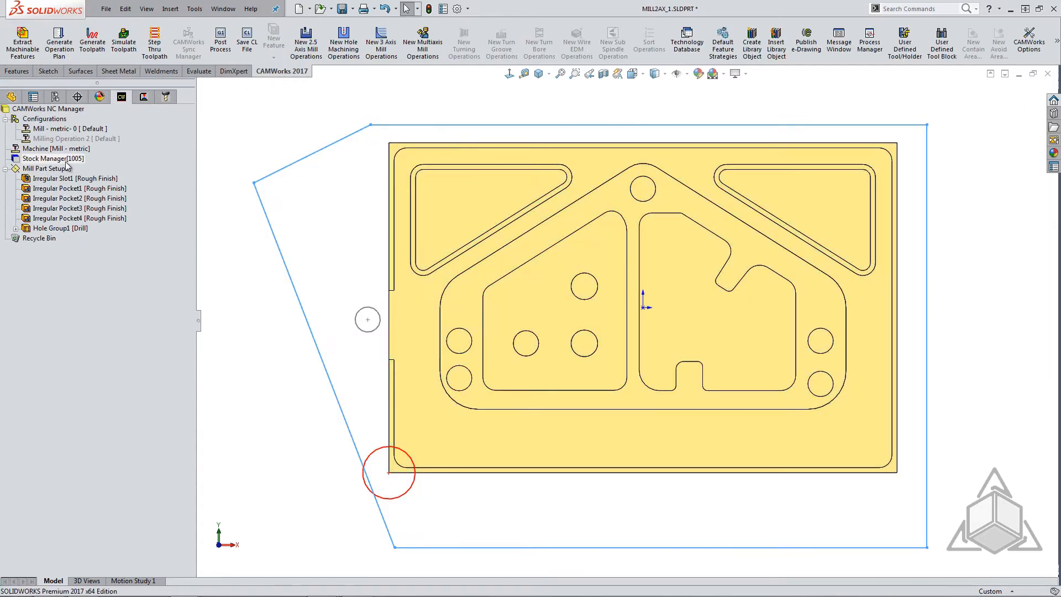
Change the MILL2AX_1 stock type to an extruded sketch based on the five-sided outline
{"action": "double_click", "coordinate": [63, 158]}
{"action": "mouse_move", "coordinate": [362, 271]}
{"action": "middle_mouse_down"}
{"action": "mouse_move", "coordinate": [369, 175]}
{"action": "mouse_move", "coordinate": [339, 132]}
{"action": "middle_mouse_up"}
{"action": "left_click", "coordinate": [58, 216]}
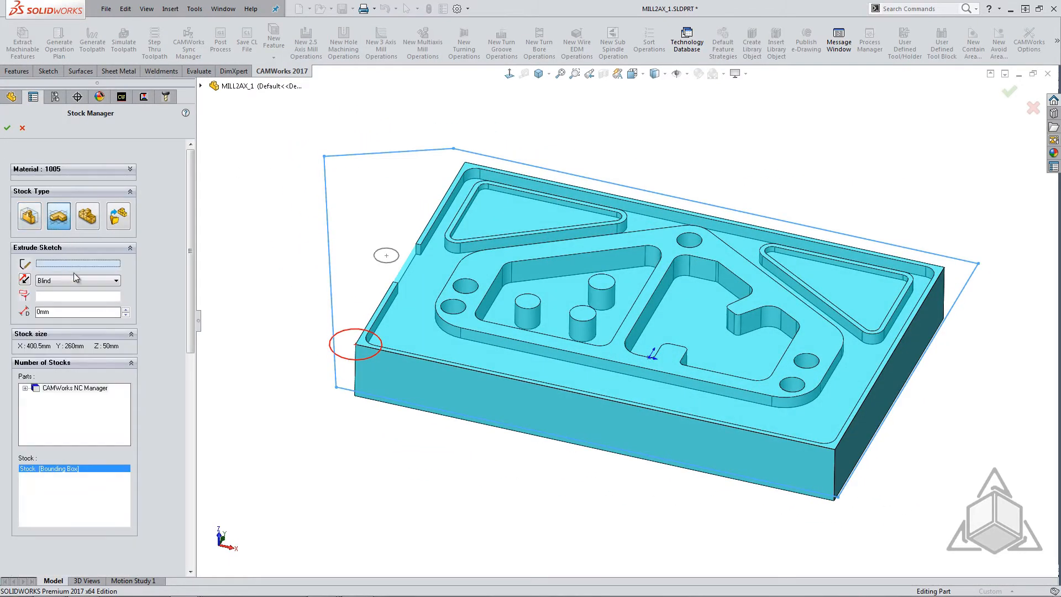
{"action": "left_click", "coordinate": [330, 242]}
{"action": "middle_click_drag", "start_coordinate": [337, 220], "coordinate": [355, 171]}
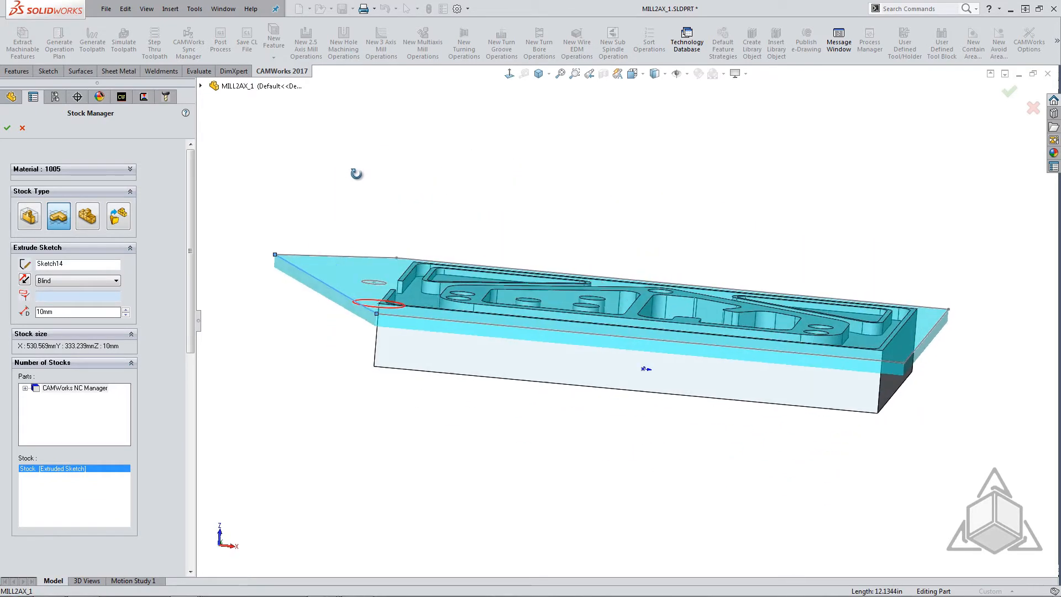
Set the stock extrusion's end condition to Offset face, using the plate's underside as the reference face
{"action": "left_click", "coordinate": [108, 282]}
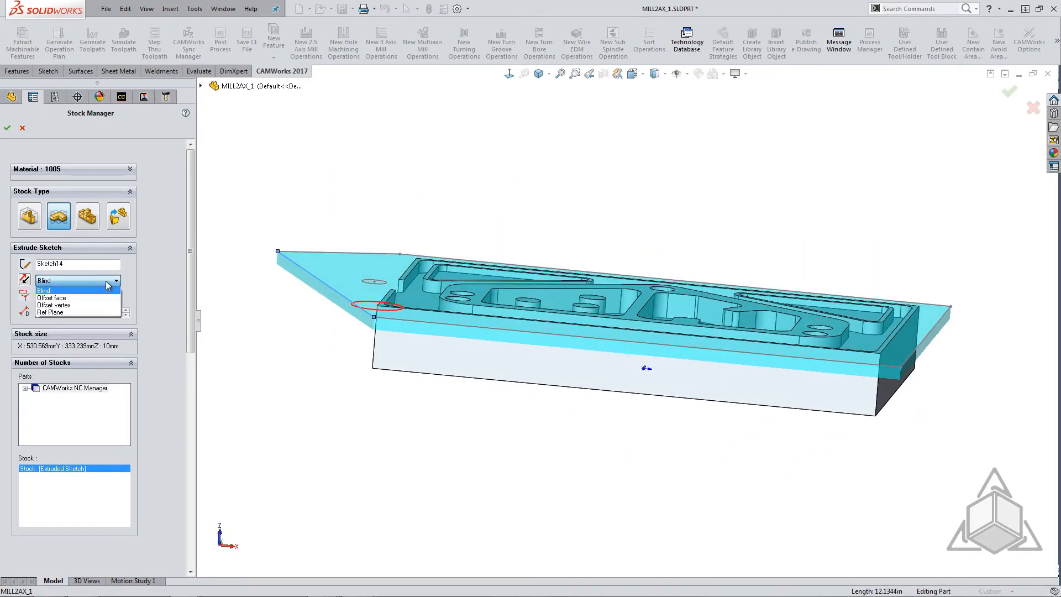
{"action": "left_click", "coordinate": [51, 297]}
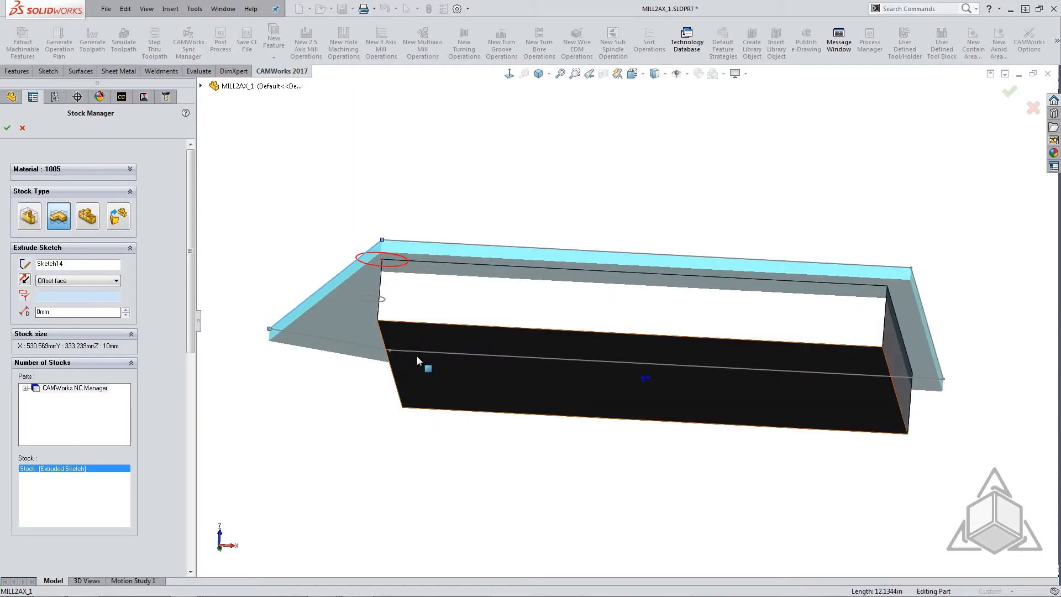
{"action": "left_click", "coordinate": [419, 357]}
{"action": "middle_click_drag", "start_coordinate": [419, 356], "coordinate": [419, 397]}
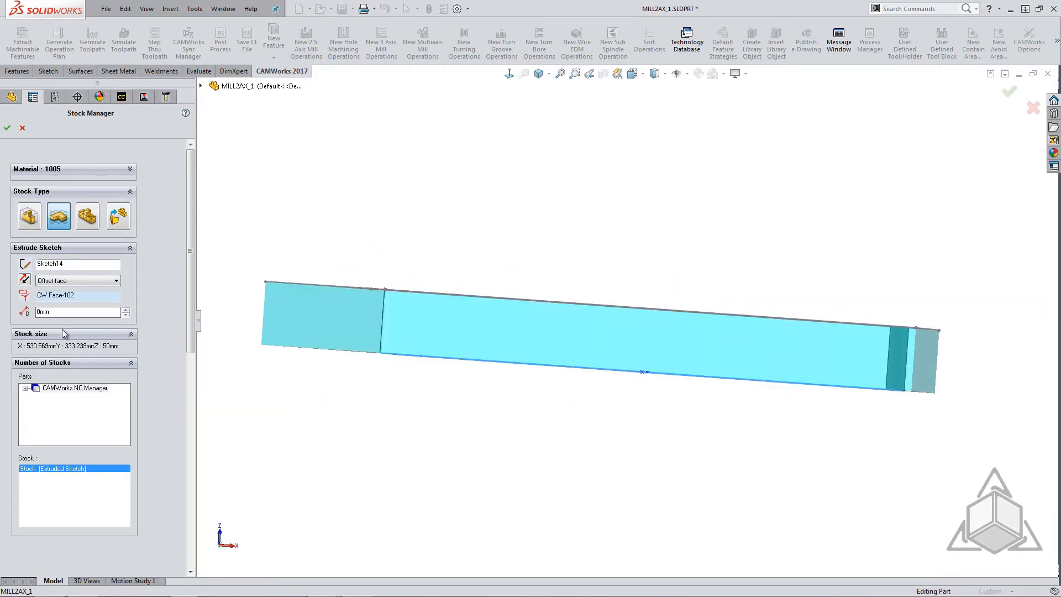
{"action": "middle_click_drag", "start_coordinate": [220, 323], "coordinate": [259, 384]}
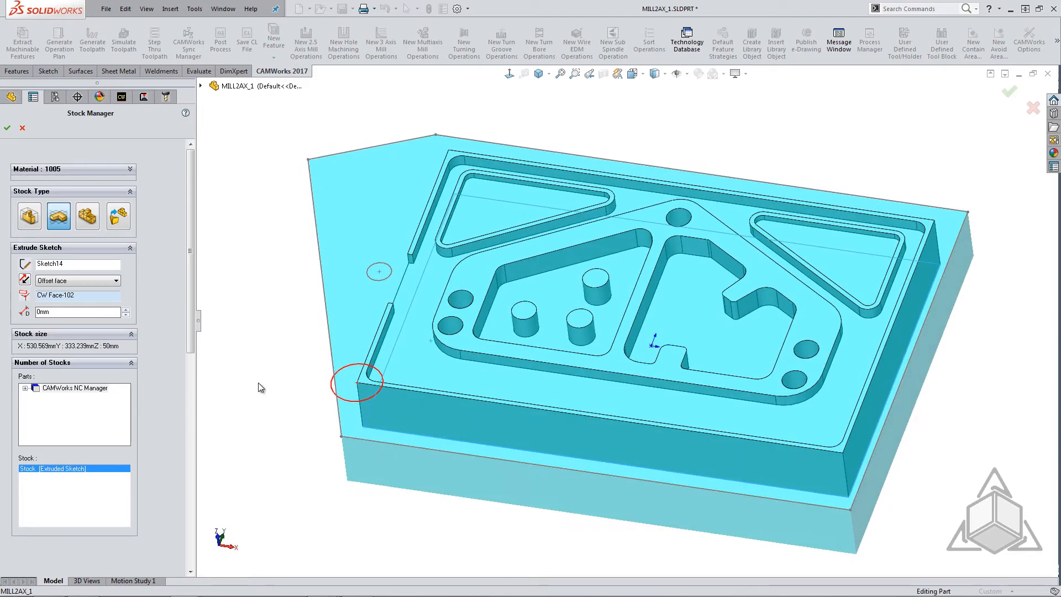
Accept the extruded-sketch stock definition and check the stock shape in the toolpath simulation, closing the simulation again
{"action": "left_click", "coordinate": [7, 128]}
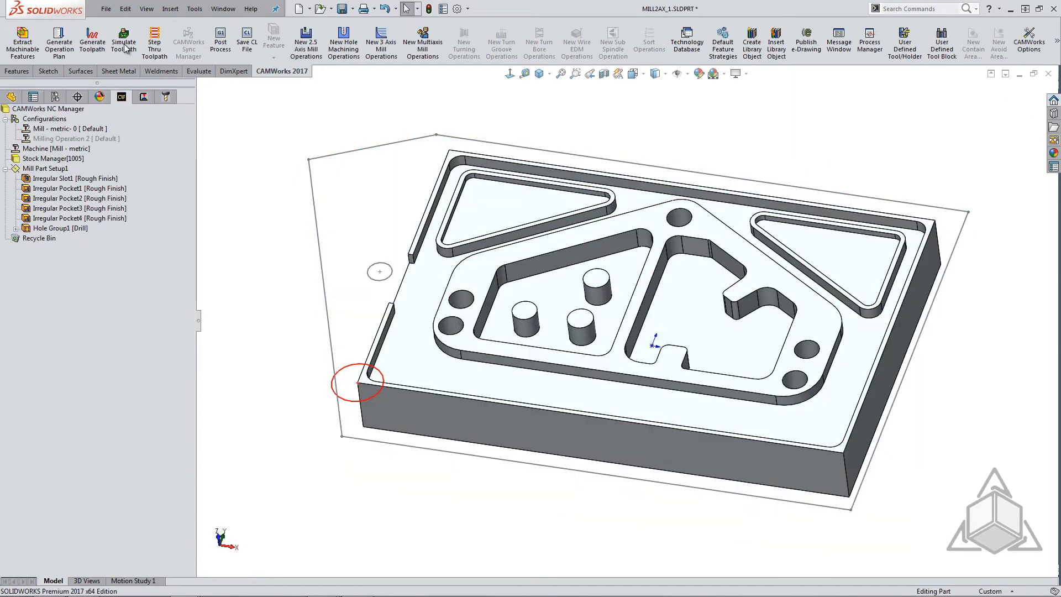
{"action": "left_click", "coordinate": [124, 46]}
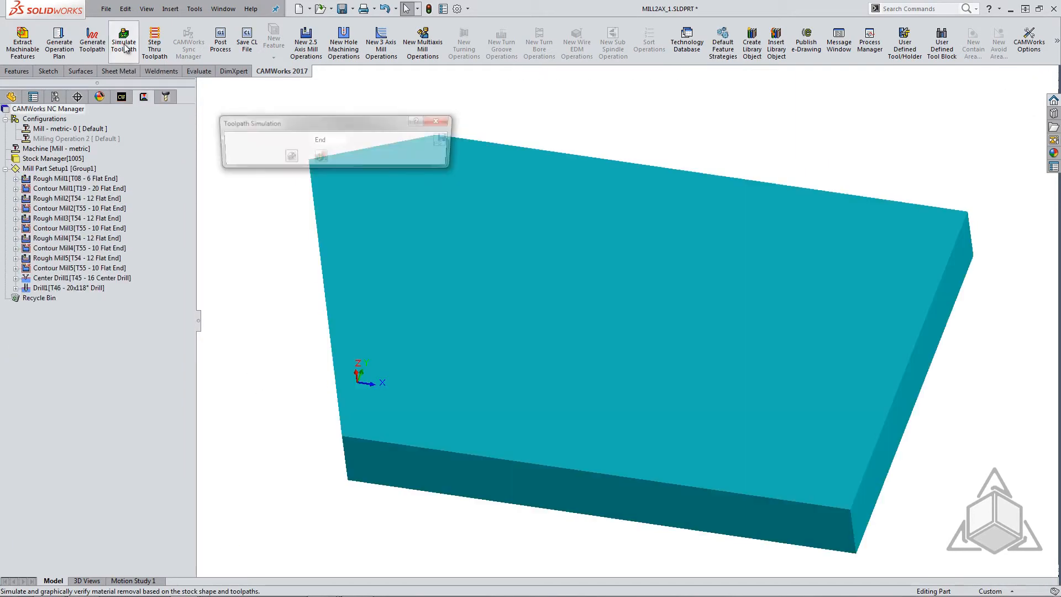
{"action": "left_click", "coordinate": [439, 121]}
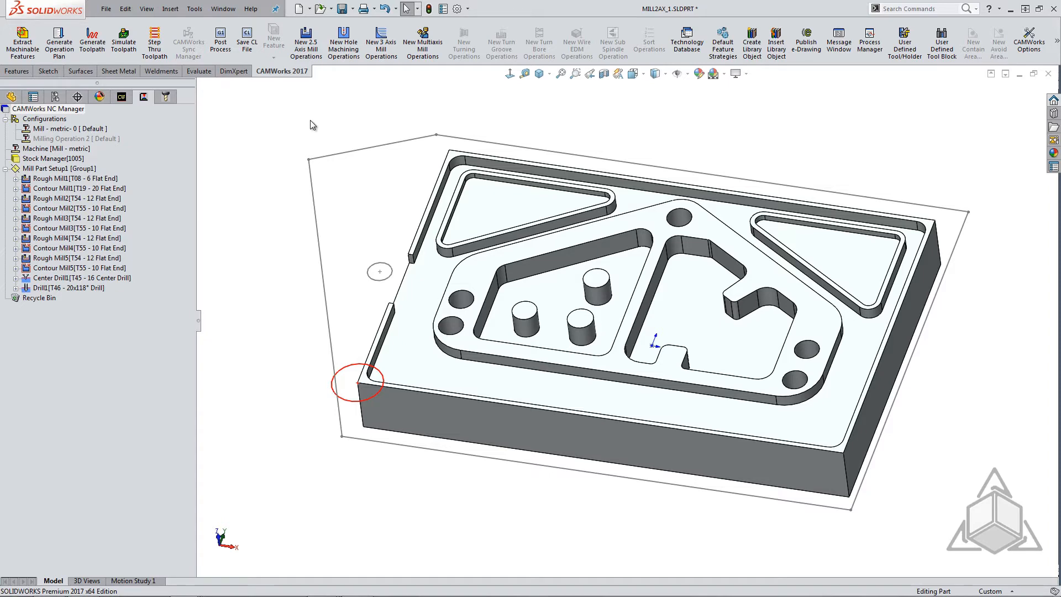
Switch to the PowerPoint presentation and advance to the Sketch Toolpaths slide
{"action": "key", "text": "super+Tab"}
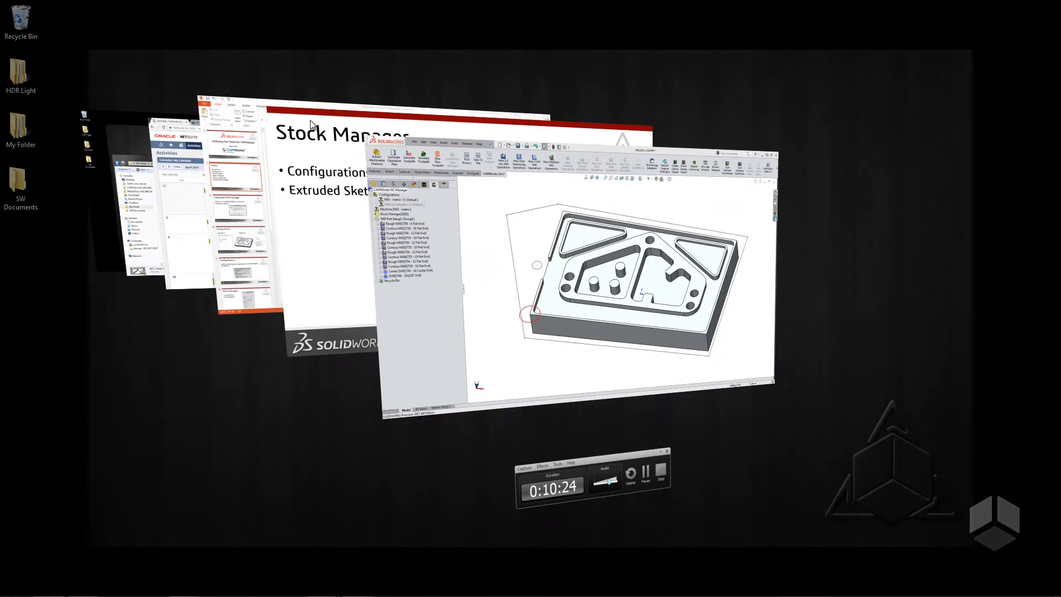
{"action": "left_click", "coordinate": [329, 201]}
{"action": "left_click", "coordinate": [774, 217]}
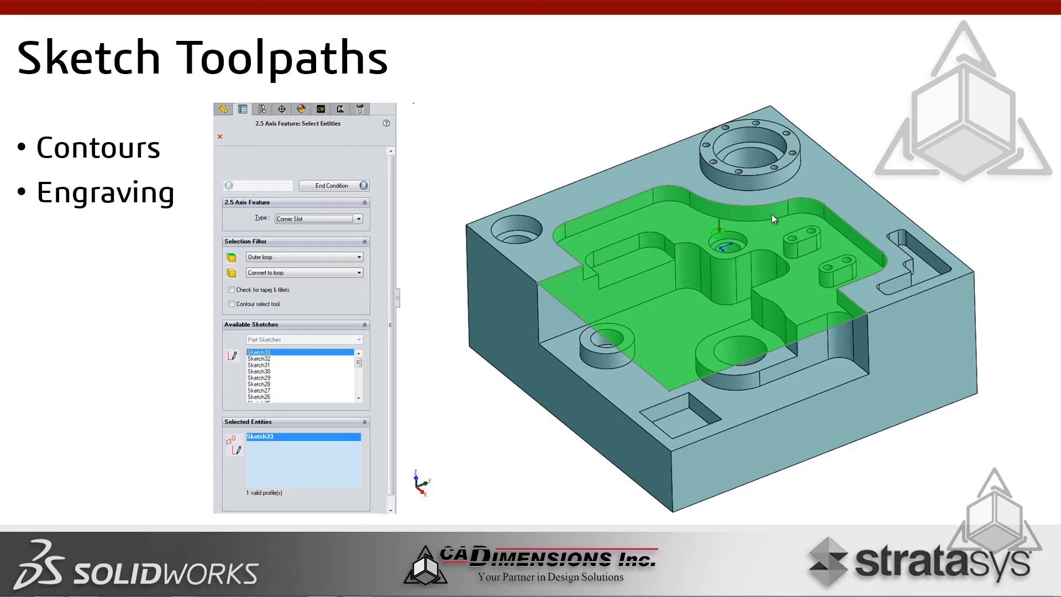
Return to SOLIDWORKS and bring up the open part Cw8.SLDPRT with its large irregular pocket in view
{"action": "key", "text": "super+Tab"}
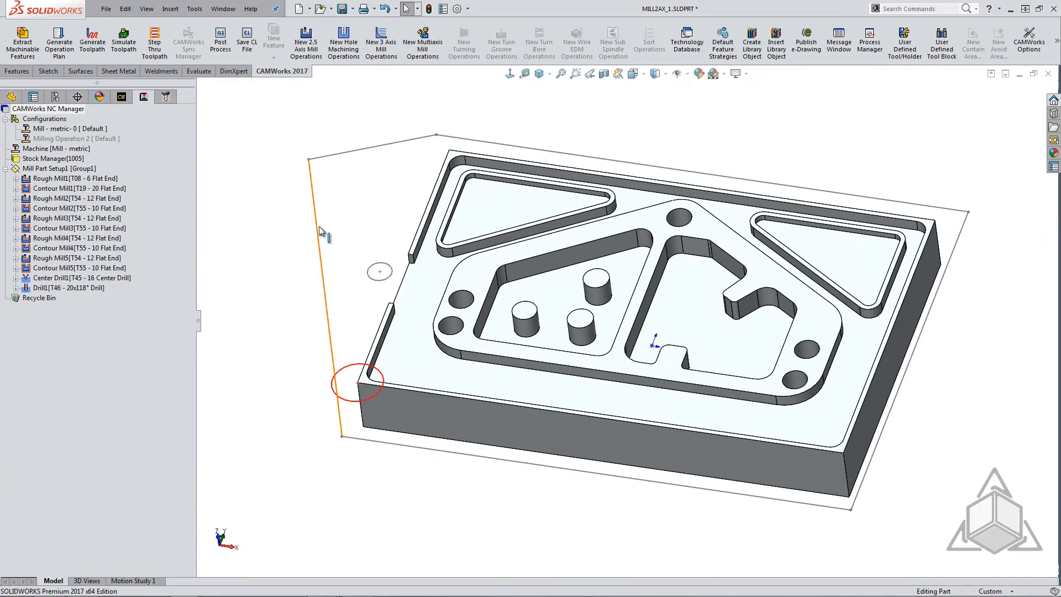
{"action": "left_click", "coordinate": [223, 8]}
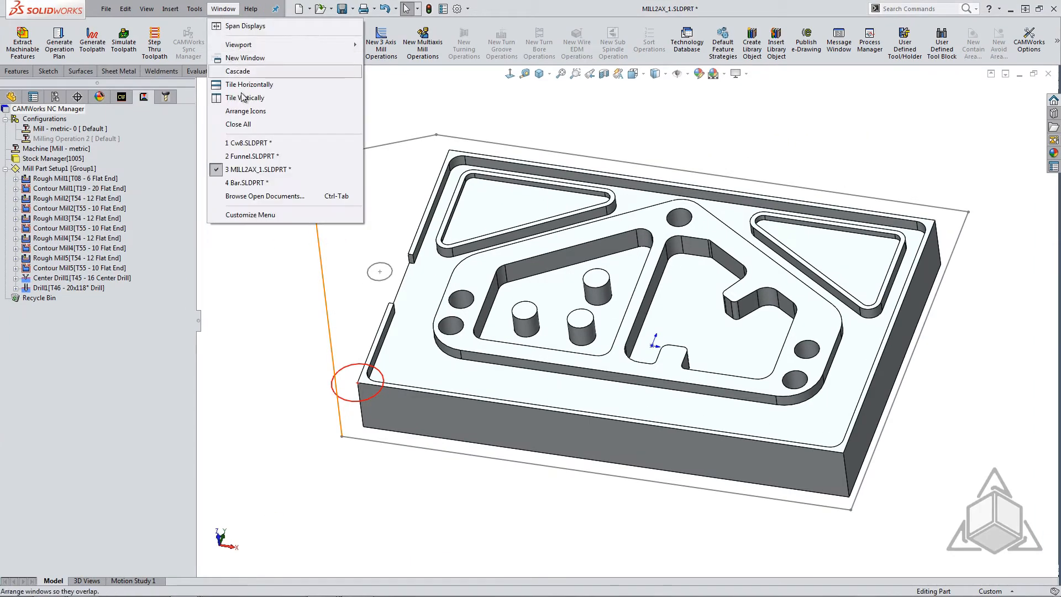
{"action": "left_click", "coordinate": [248, 143]}
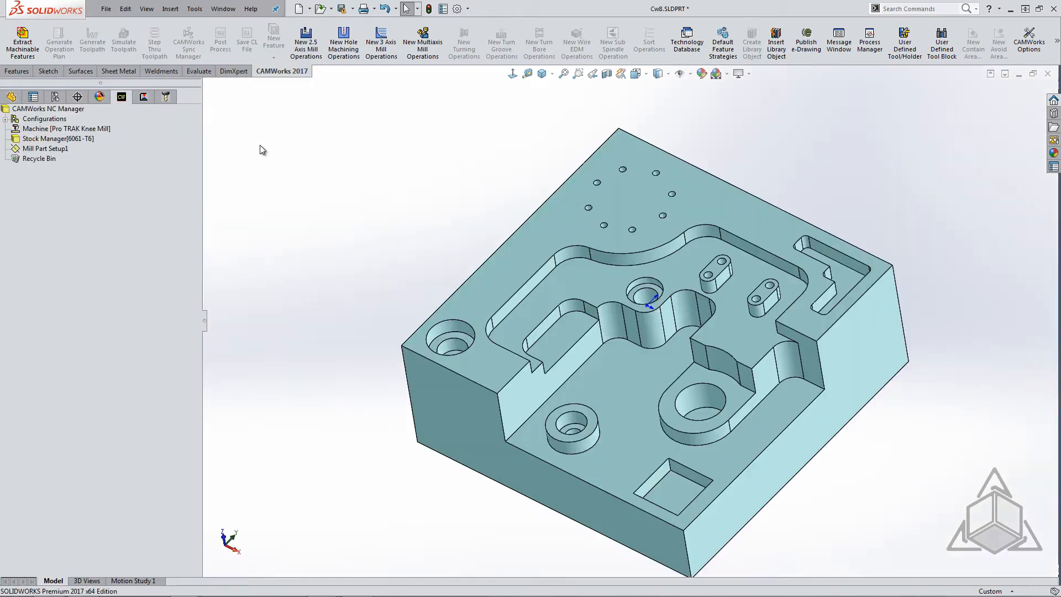
{"action": "middle_click_drag", "start_coordinate": [564, 279], "coordinate": [581, 296]}
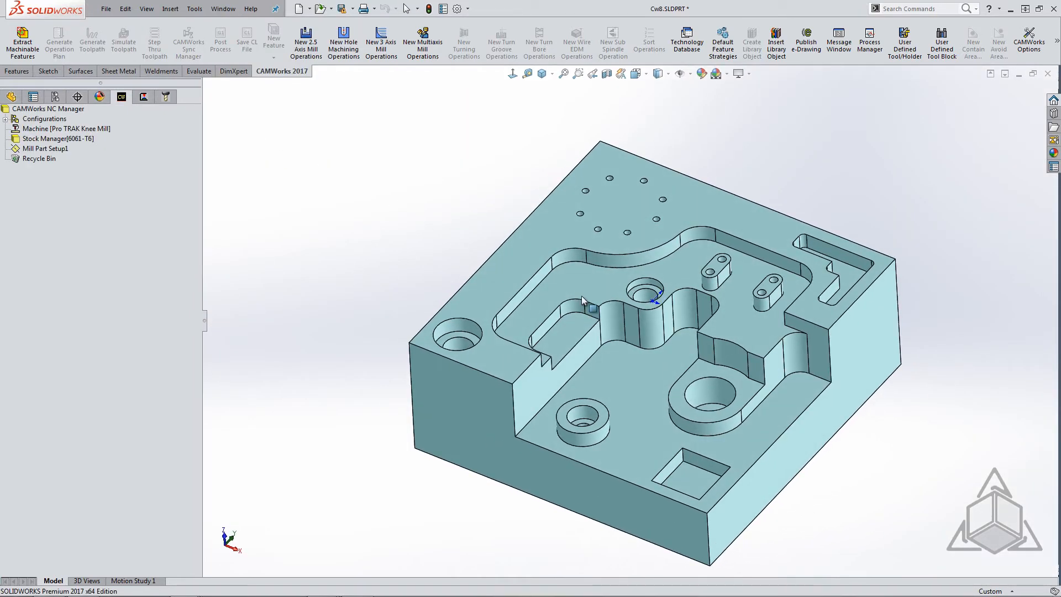
{"action": "scroll", "coordinate": [583, 303], "scroll_direction": "down", "scroll_amount": 2}
{"action": "scroll", "coordinate": [586, 305], "scroll_direction": "up", "scroll_amount": 2}
{"action": "scroll", "coordinate": [592, 310], "scroll_direction": "down", "scroll_amount": 4}
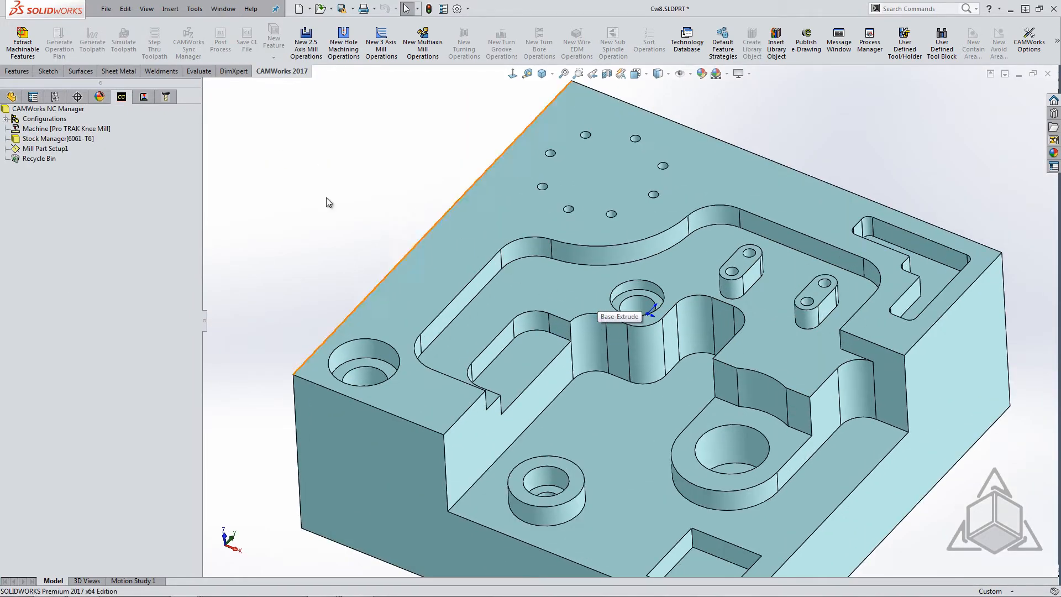
Add a 2.5 axis Engrave Feature to Mill Part Setup1 from the irregular pocket's floor face, ending up to the block's upper face
{"action": "right_click", "coordinate": [57, 154]}
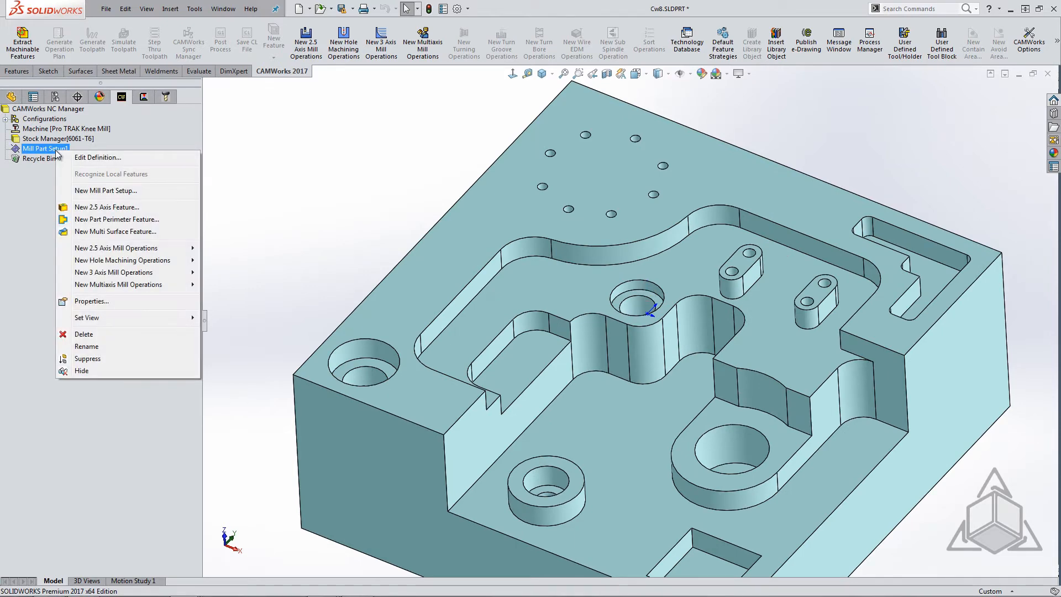
{"action": "left_click", "coordinate": [110, 207]}
{"action": "left_click", "coordinate": [546, 294]}
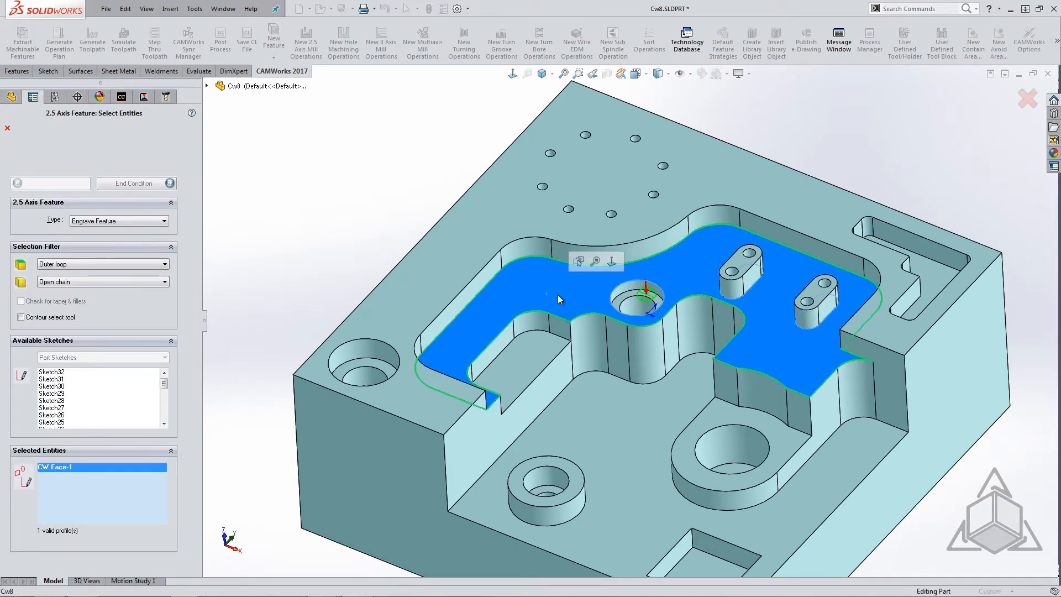
{"action": "middle_click_drag", "start_coordinate": [559, 300], "coordinate": [543, 276]}
{"action": "left_click", "coordinate": [134, 183]}
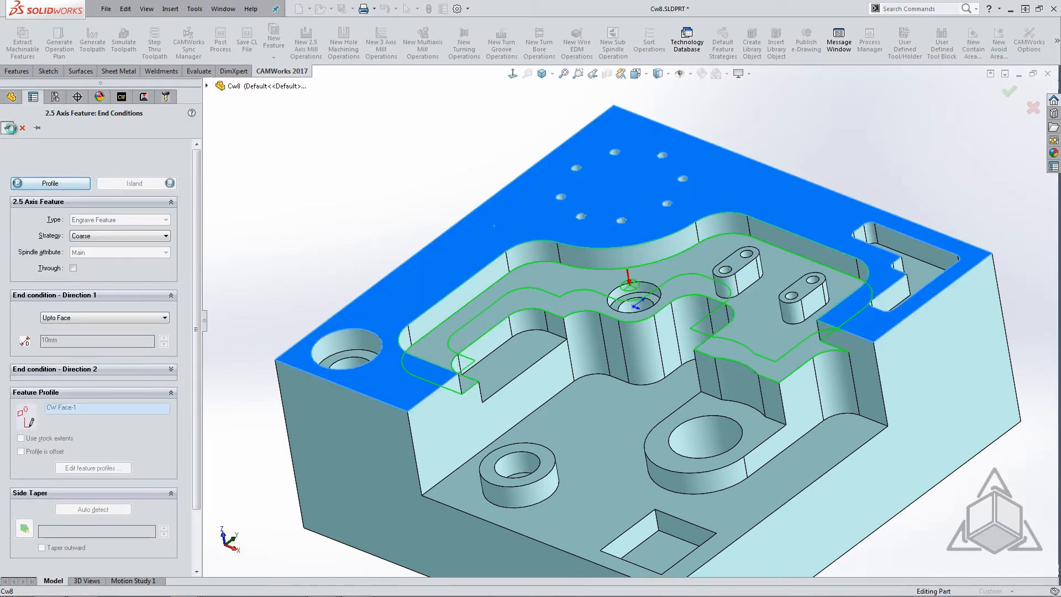
{"action": "left_click", "coordinate": [10, 128]}
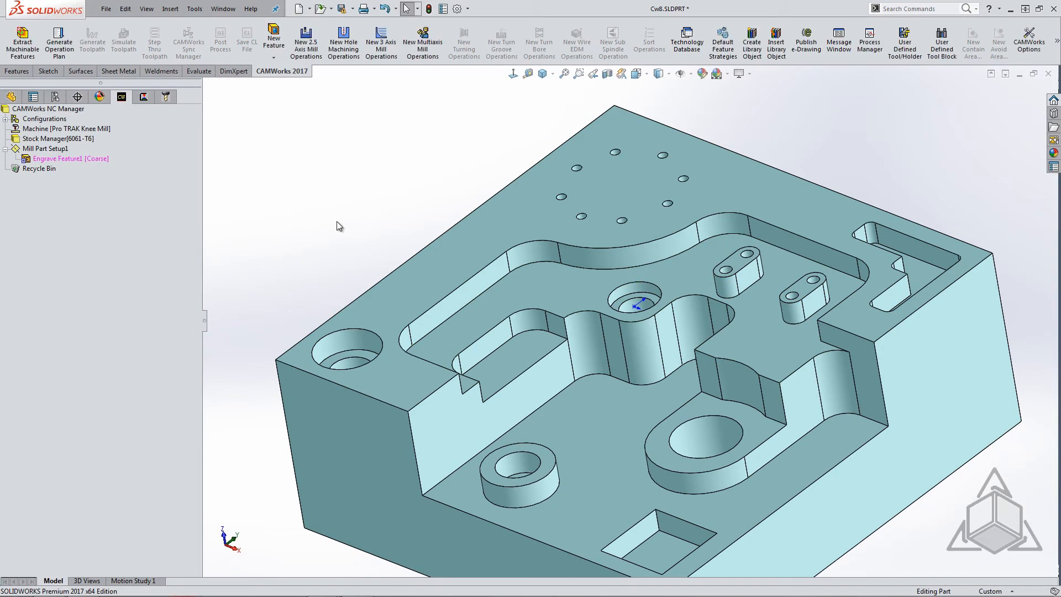
Check the engrave feature's definition, close it without changes and delete the feature from Mill Part Setup1
{"action": "right_click", "coordinate": [67, 160]}
{"action": "left_click", "coordinate": [81, 162]}
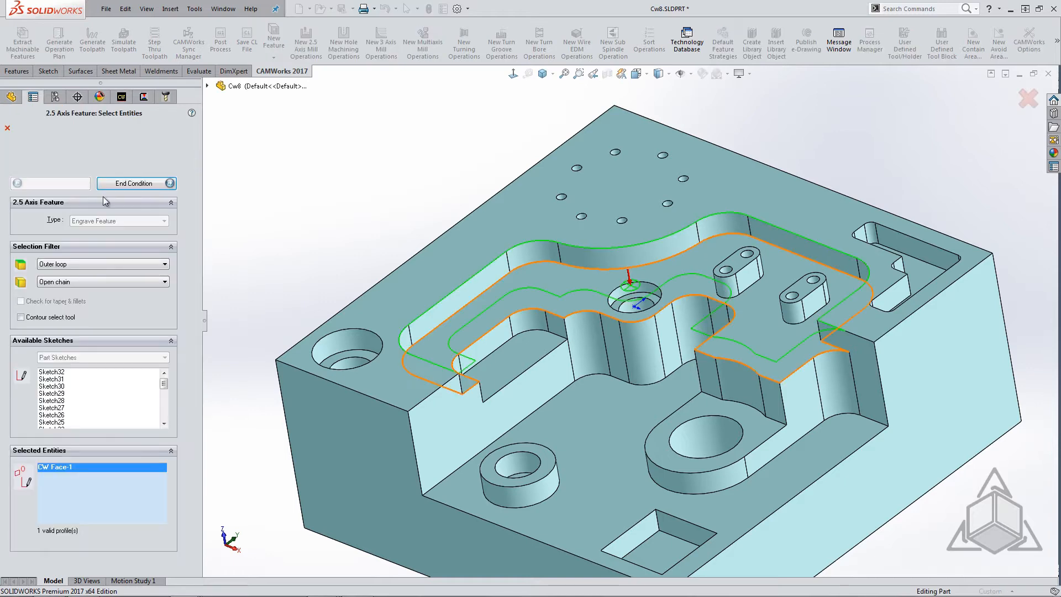
{"action": "left_click", "coordinate": [8, 128]}
{"action": "right_click", "coordinate": [94, 159]}
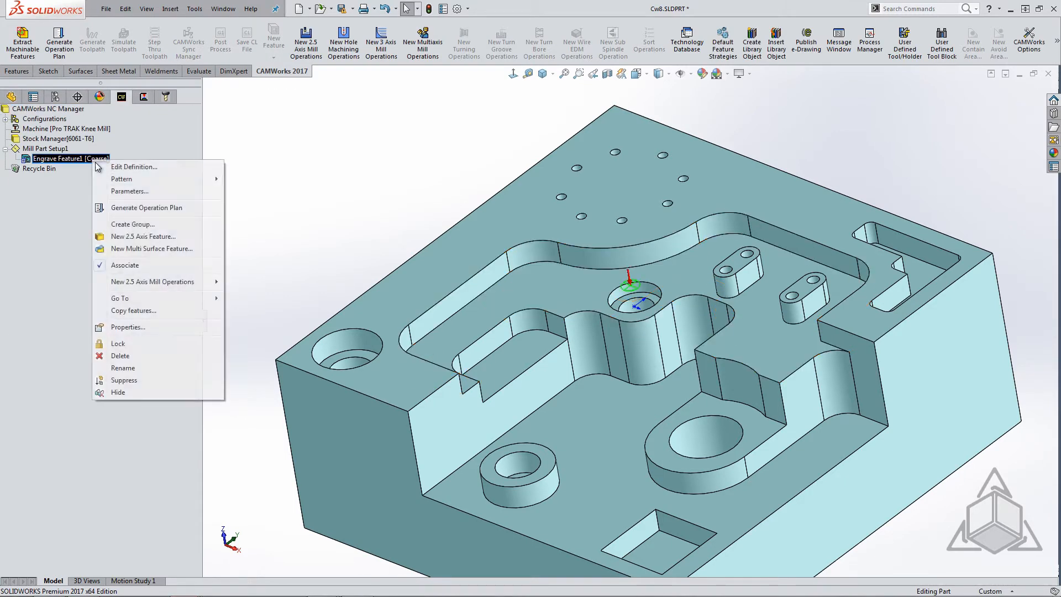
{"action": "left_click", "coordinate": [144, 360]}
{"action": "left_click", "coordinate": [579, 330]}
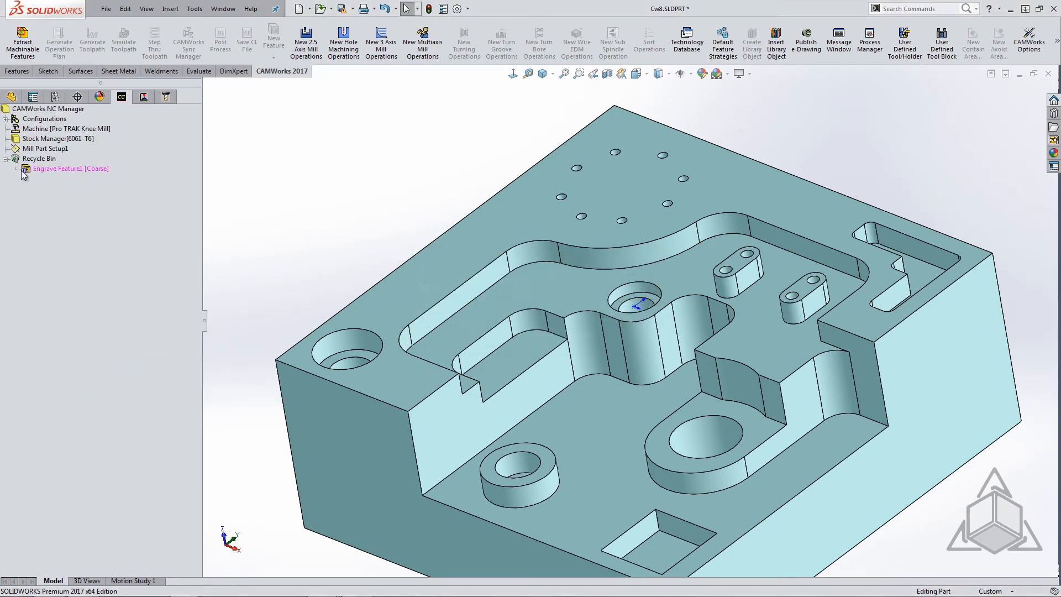
Try a 2.5 axis Pocket feature from the irregular pocket's floor face with an Upto Face end condition at the block's upper face
{"action": "right_click", "coordinate": [44, 148]}
{"action": "left_click", "coordinate": [119, 202]}
{"action": "left_click", "coordinate": [120, 221]}
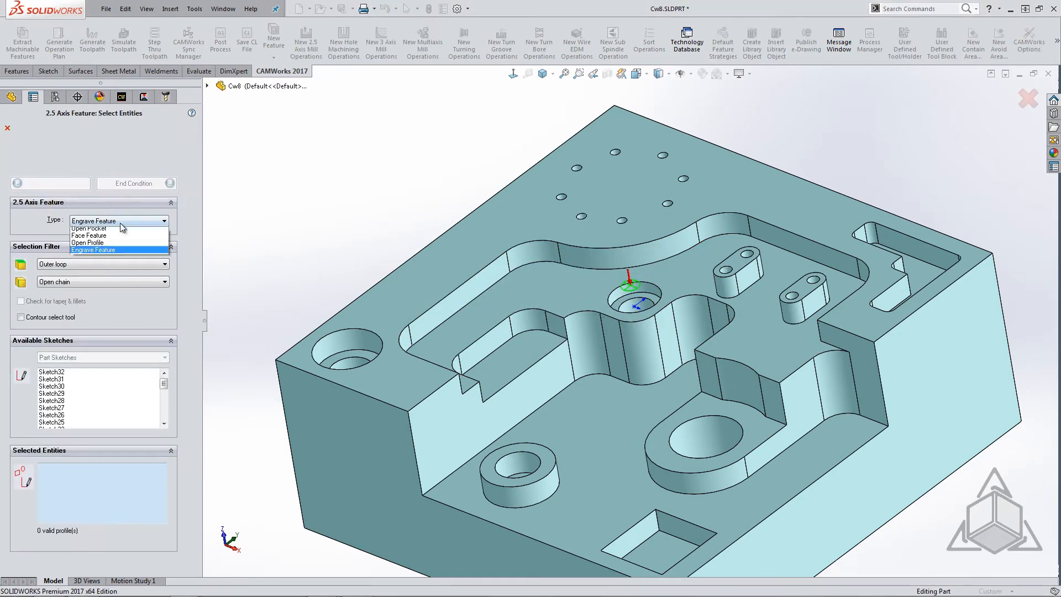
{"action": "left_click", "coordinate": [115, 230]}
{"action": "left_click", "coordinate": [536, 293]}
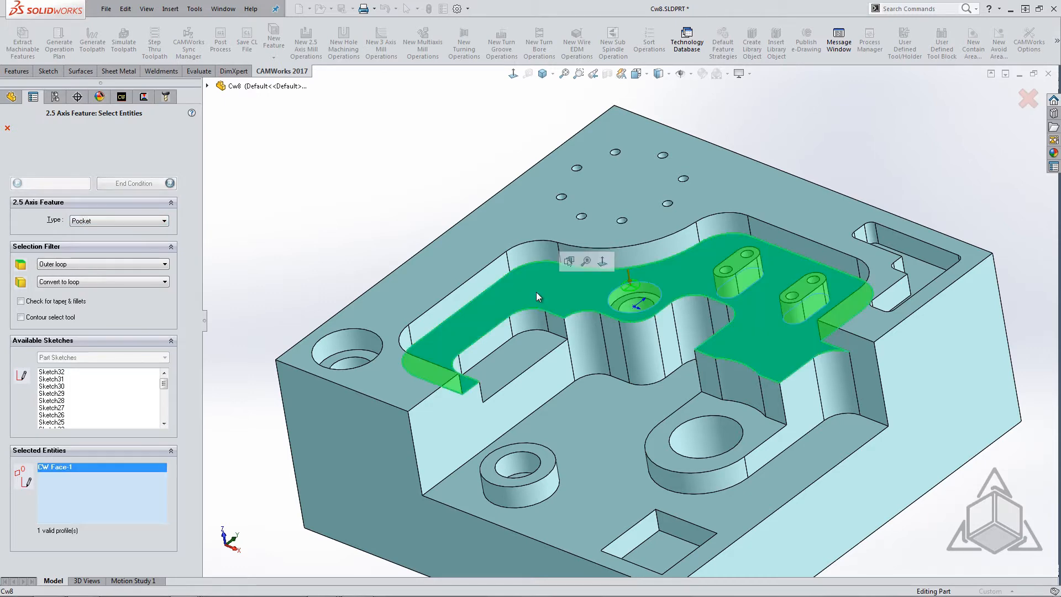
{"action": "left_click", "coordinate": [149, 183]}
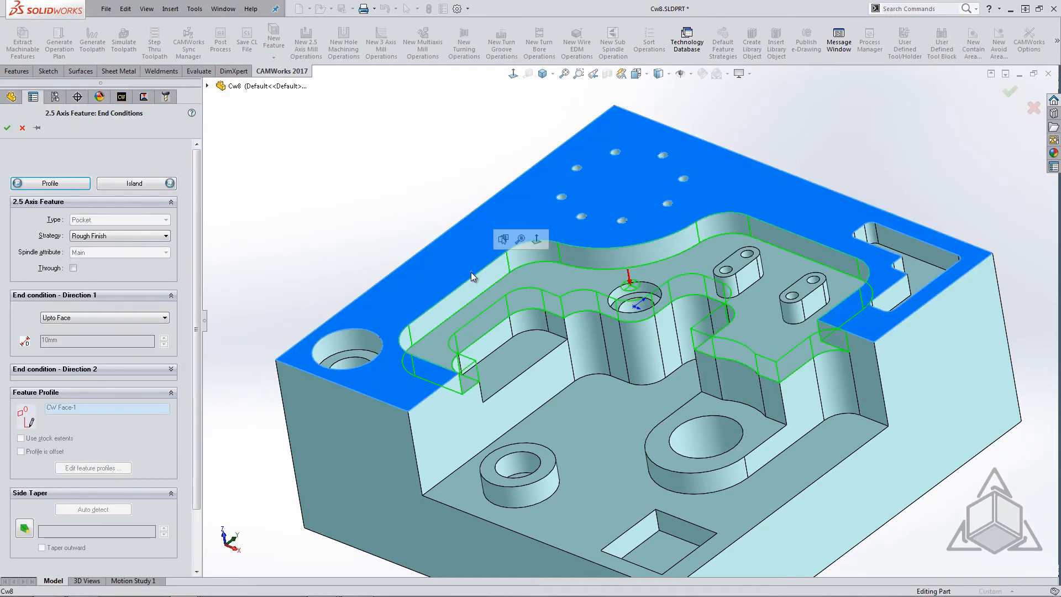
{"action": "middle_click_drag", "start_coordinate": [506, 300], "coordinate": [527, 297]}
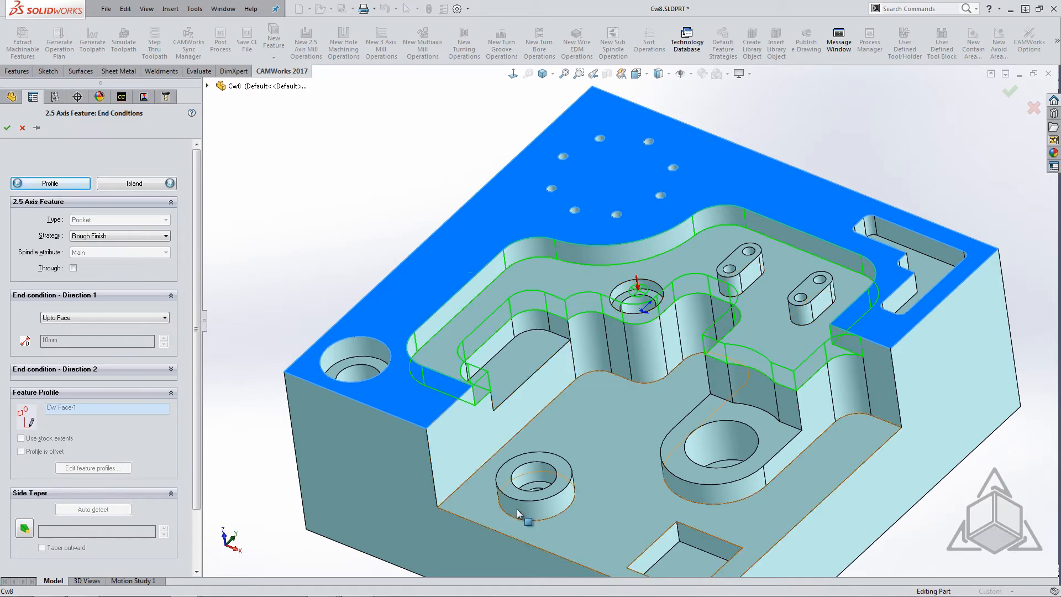
{"action": "left_click", "coordinate": [23, 128]}
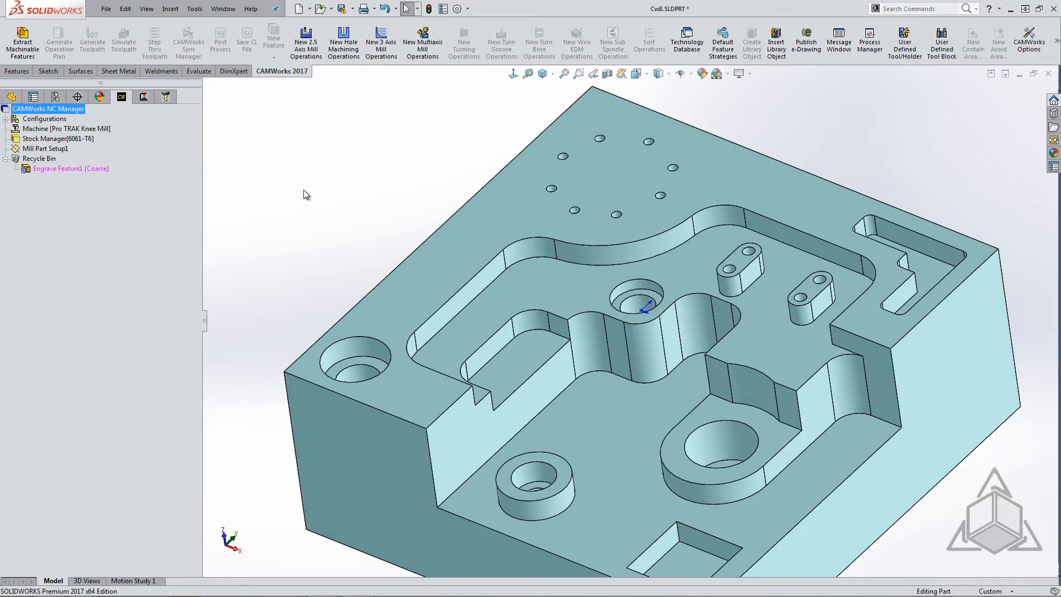
Start a sketch on the block's upper face and turn off the sketch grid display
{"action": "left_click", "coordinate": [11, 97]}
{"action": "right_click", "coordinate": [422, 295]}
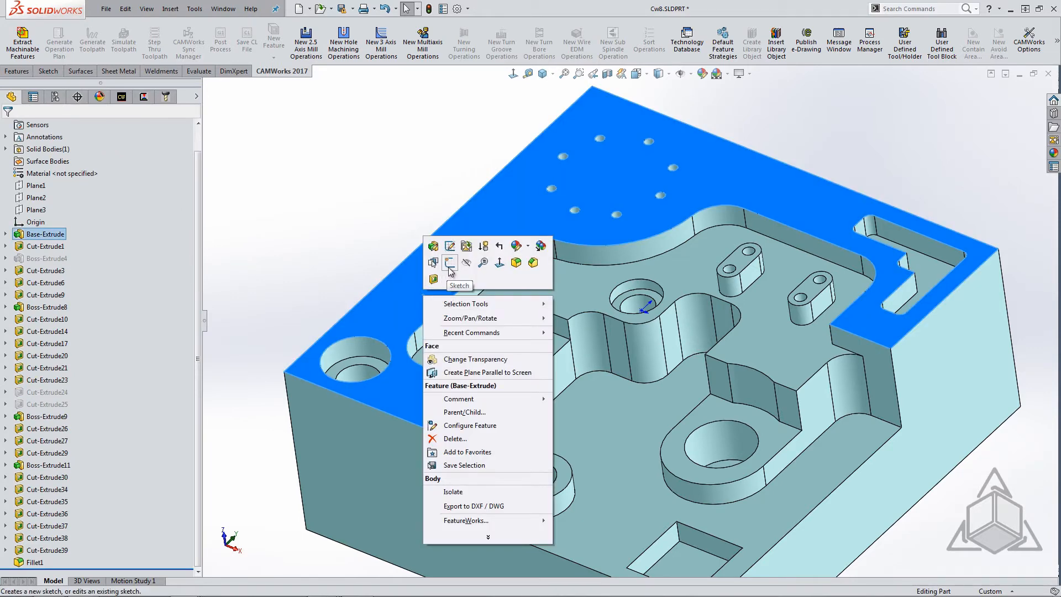
{"action": "left_click", "coordinate": [433, 281]}
{"action": "right_click", "coordinate": [351, 253]}
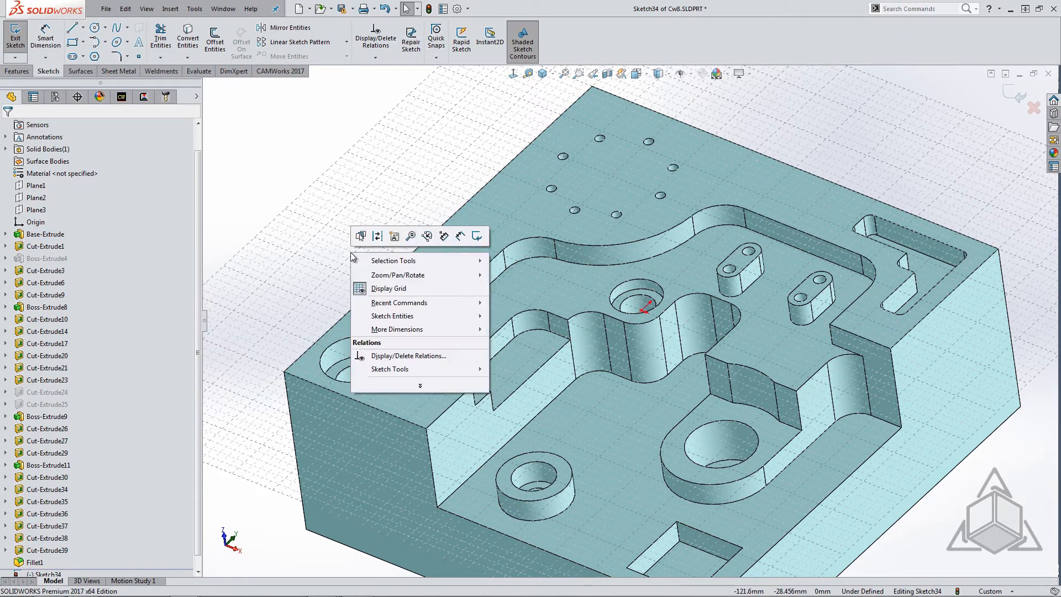
{"action": "left_click", "coordinate": [395, 288]}
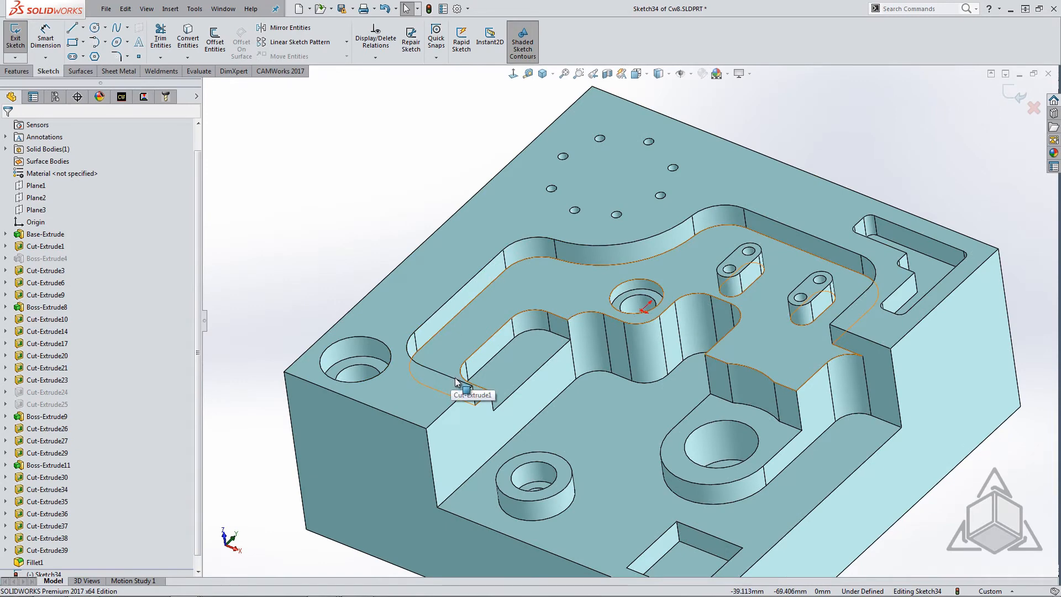
Convert the tangent chain of the irregular pocket's upper outer edges into sketch entities, viewed square to the sketch plane
{"action": "left_click", "coordinate": [513, 74]}
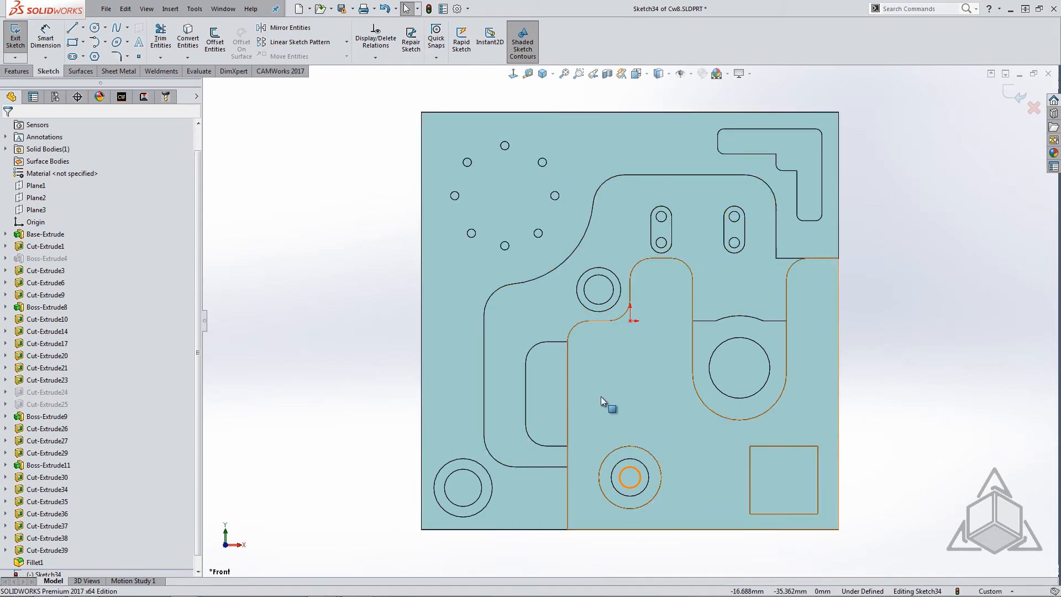
{"action": "left_click", "coordinate": [552, 466]}
{"action": "right_click", "coordinate": [552, 466]}
{"action": "left_click", "coordinate": [581, 417]}
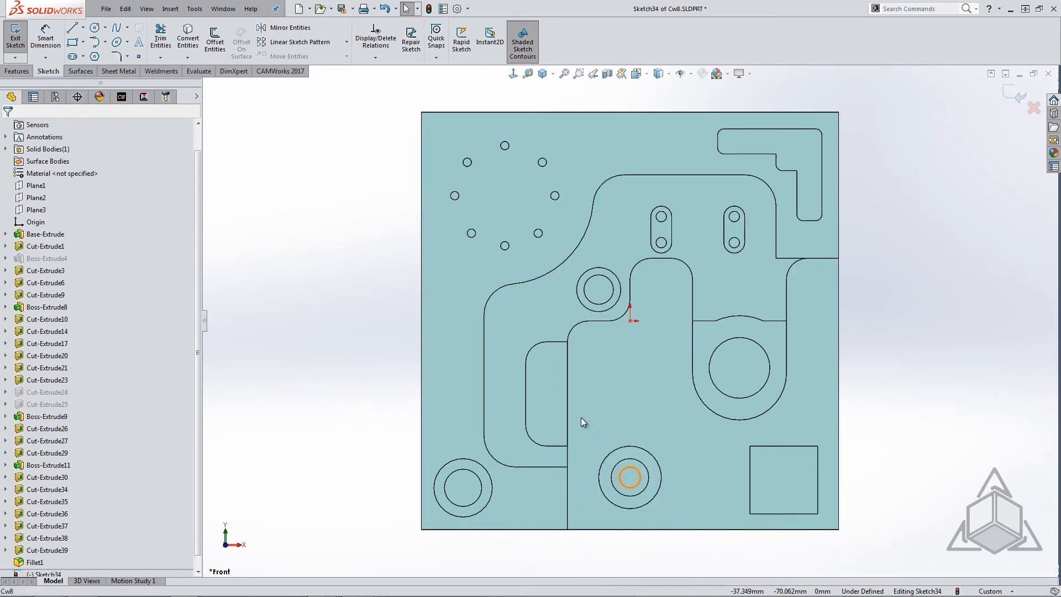
{"action": "left_click", "coordinate": [183, 44]}
Close the pocket outline with four lines, two 30 mm stubs and two along the block's outer edges, and exit the sketch
{"action": "right_click_drag", "start_coordinate": [378, 353], "coordinate": [341, 351]}
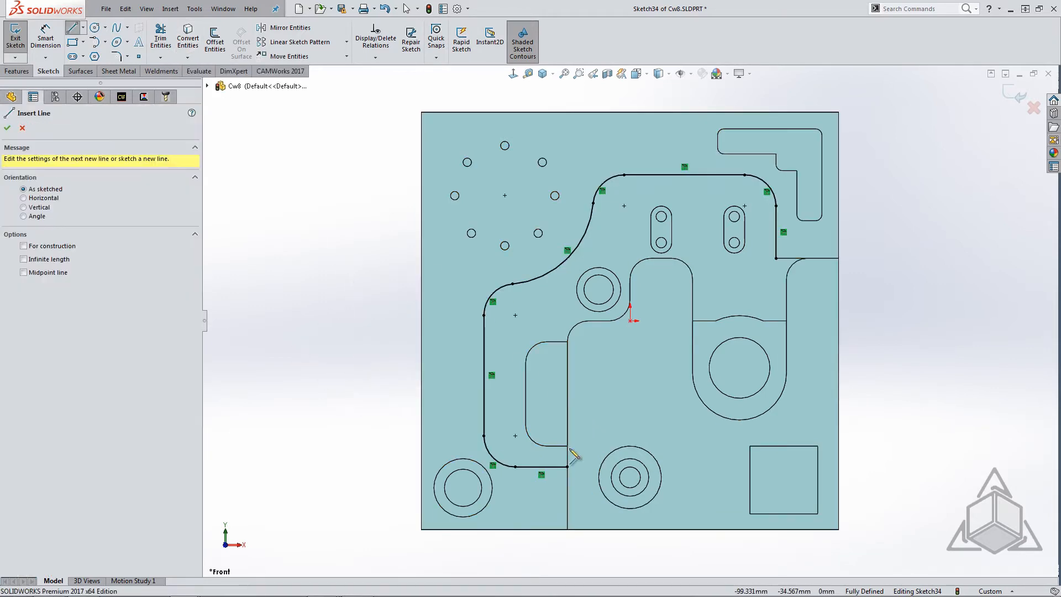
{"action": "left_click", "coordinate": [568, 466]}
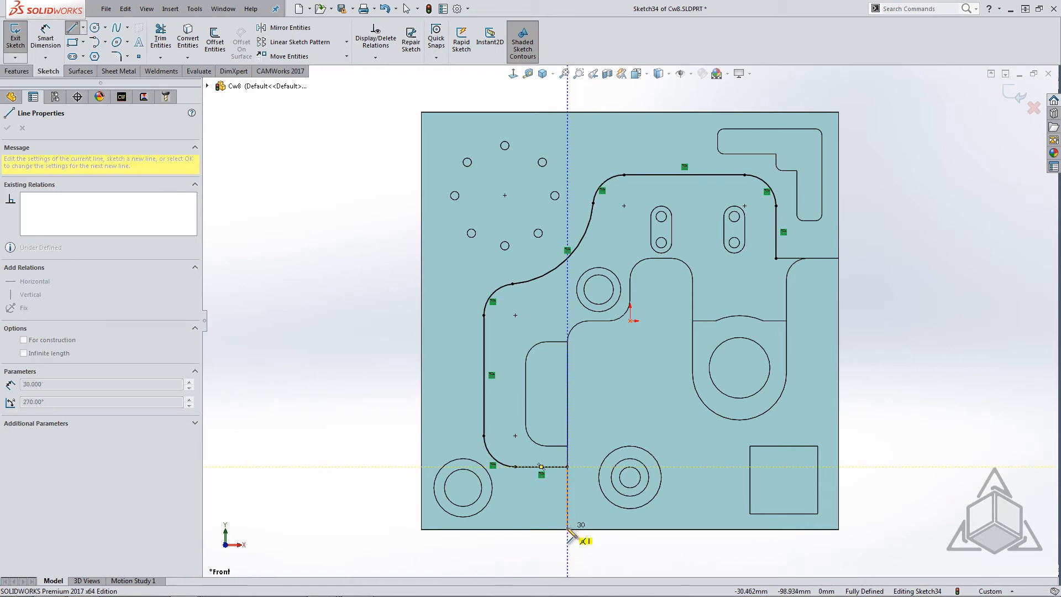
{"action": "left_click", "coordinate": [567, 530]}
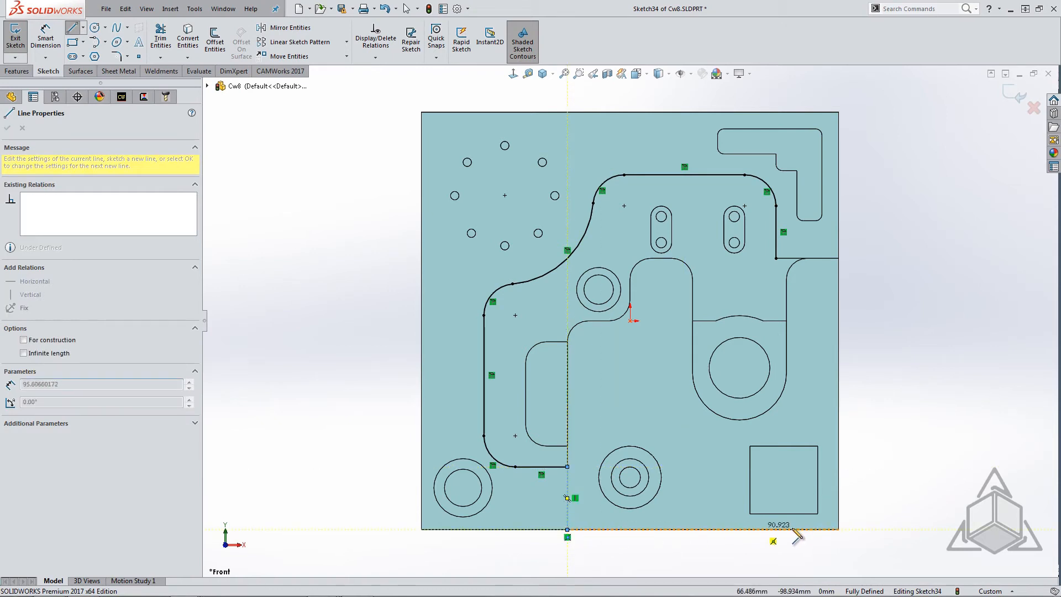
{"action": "left_click", "coordinate": [838, 530]}
{"action": "left_click", "coordinate": [838, 258]}
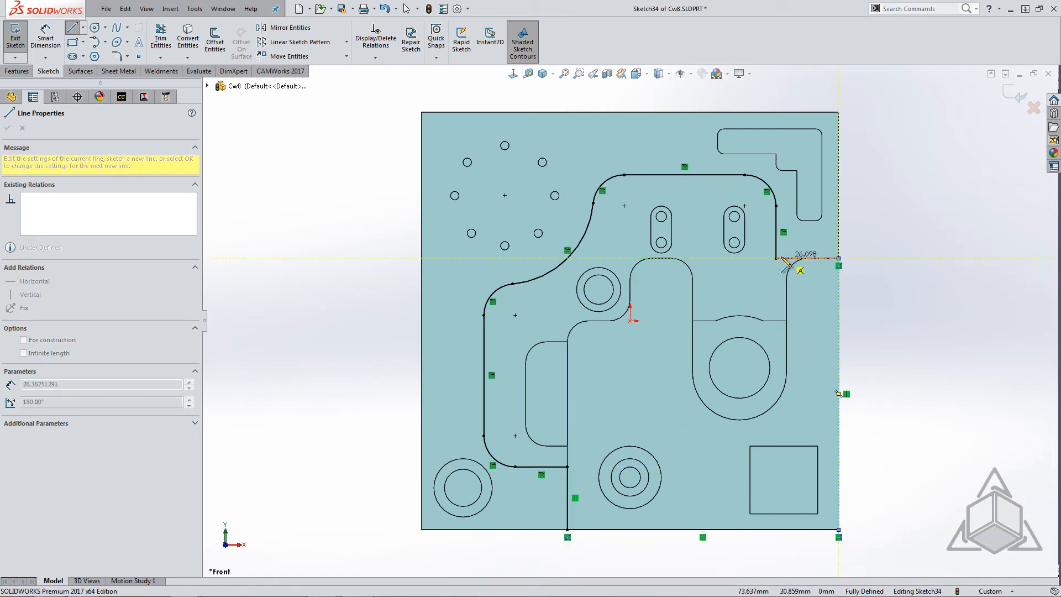
{"action": "left_click", "coordinate": [776, 258]}
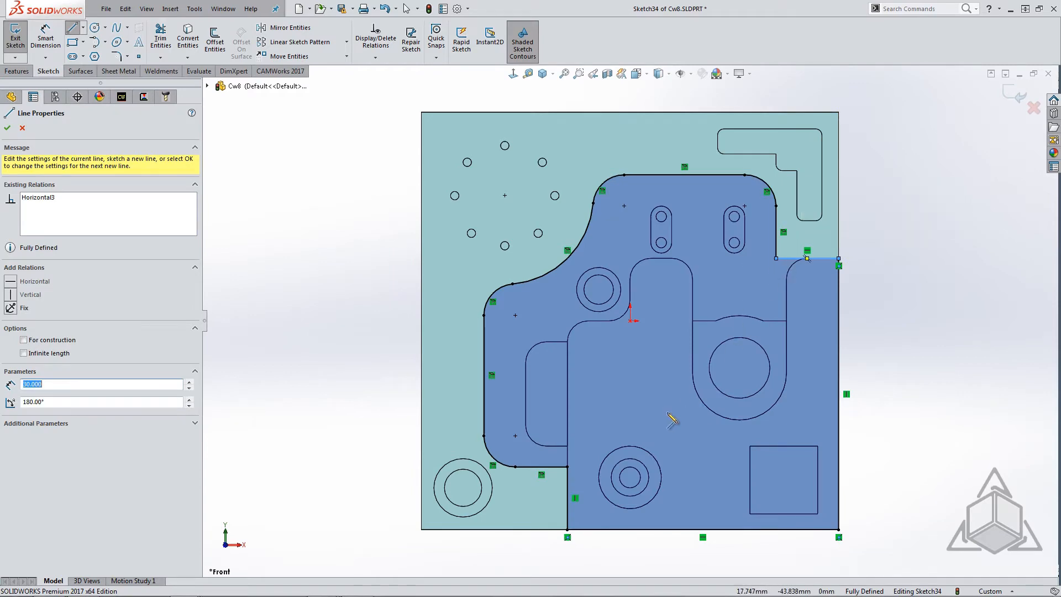
{"action": "middle_click_drag", "start_coordinate": [675, 422], "coordinate": [629, 303]}
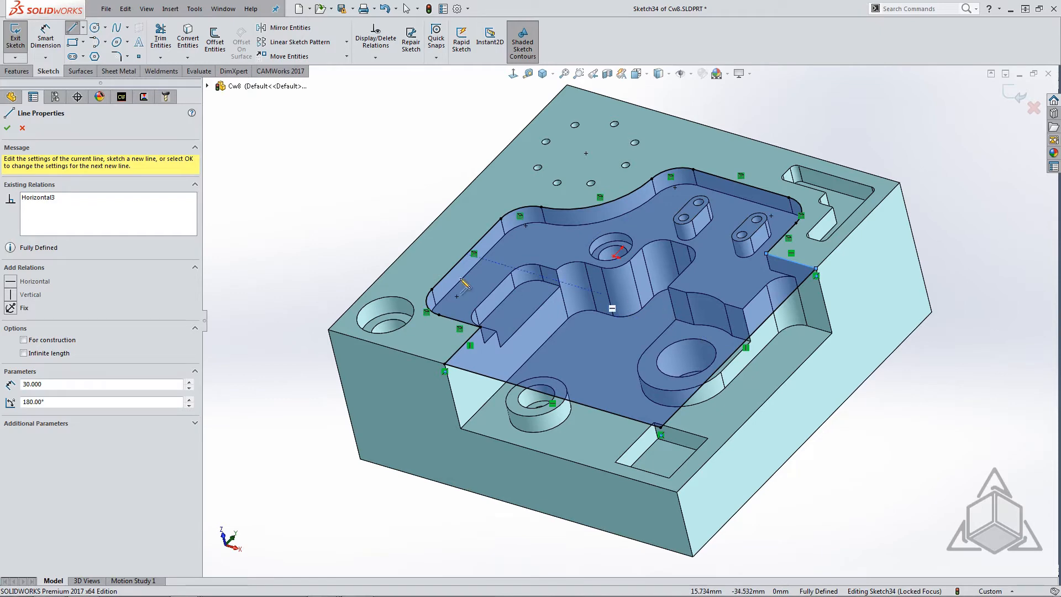
{"action": "left_click", "coordinate": [7, 128]}
{"action": "left_click", "coordinate": [15, 39]}
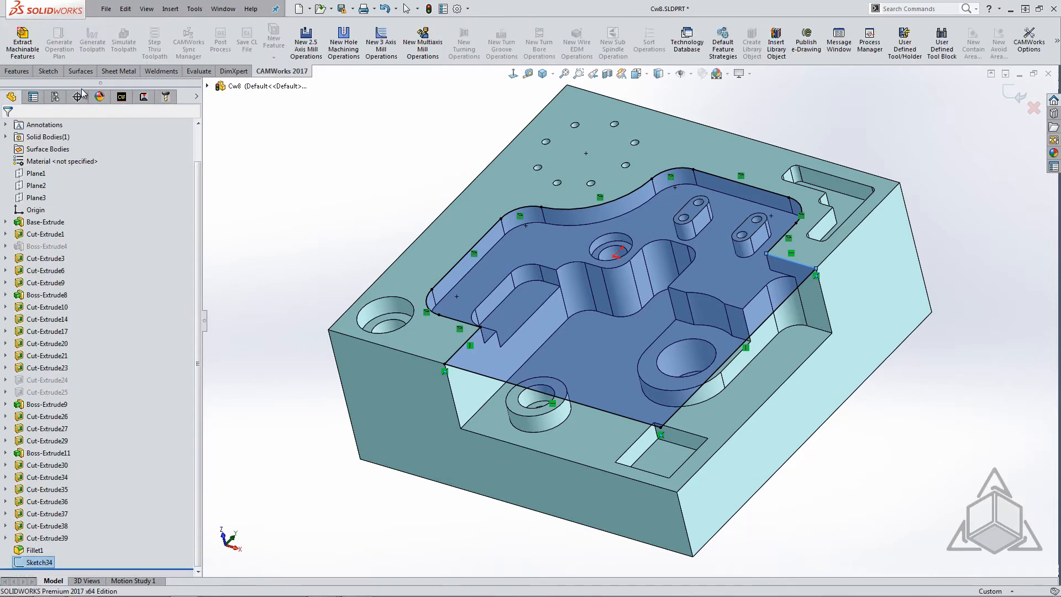
Create a 2.5 axis Pocket feature from the closed pocket outline sketch, using the Rough Finish strategy and the upper pocket floor face as its end
{"action": "left_click", "coordinate": [122, 96]}
{"action": "right_click", "coordinate": [49, 148]}
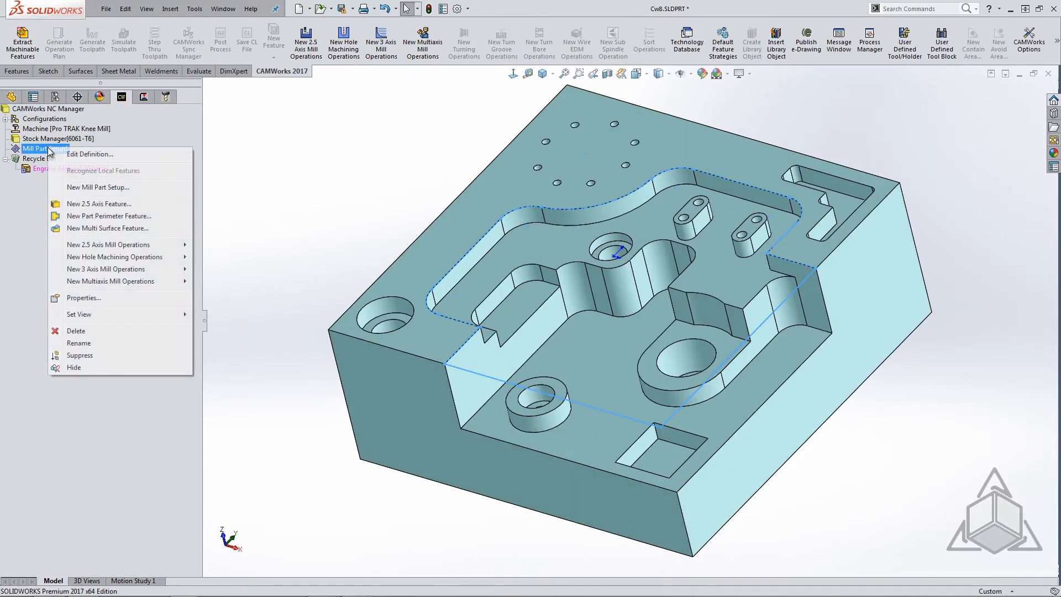
{"action": "left_click", "coordinate": [99, 204]}
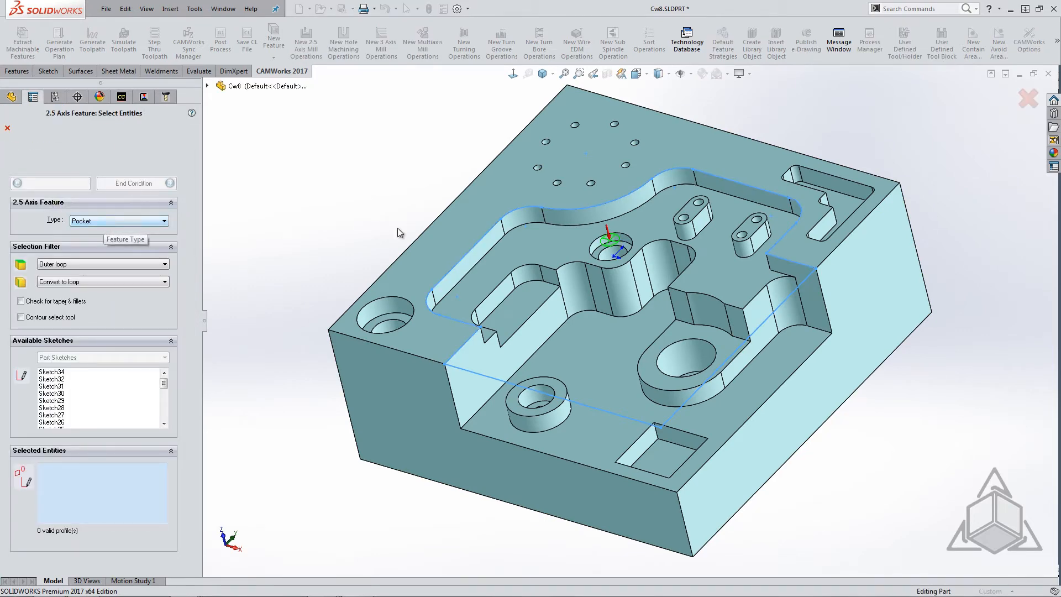
{"action": "left_click", "coordinate": [64, 373]}
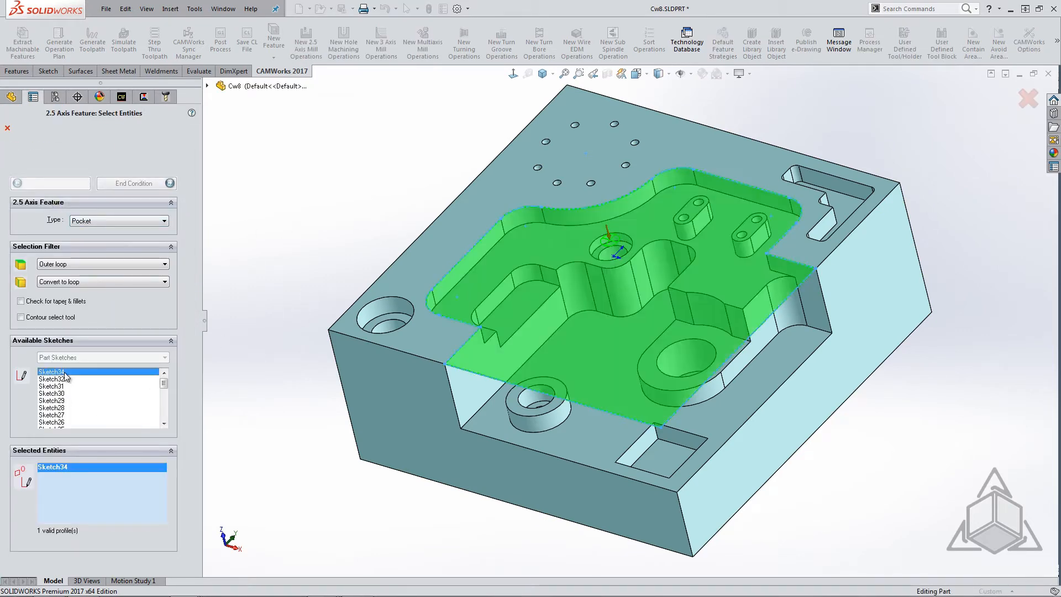
{"action": "left_click", "coordinate": [135, 183]}
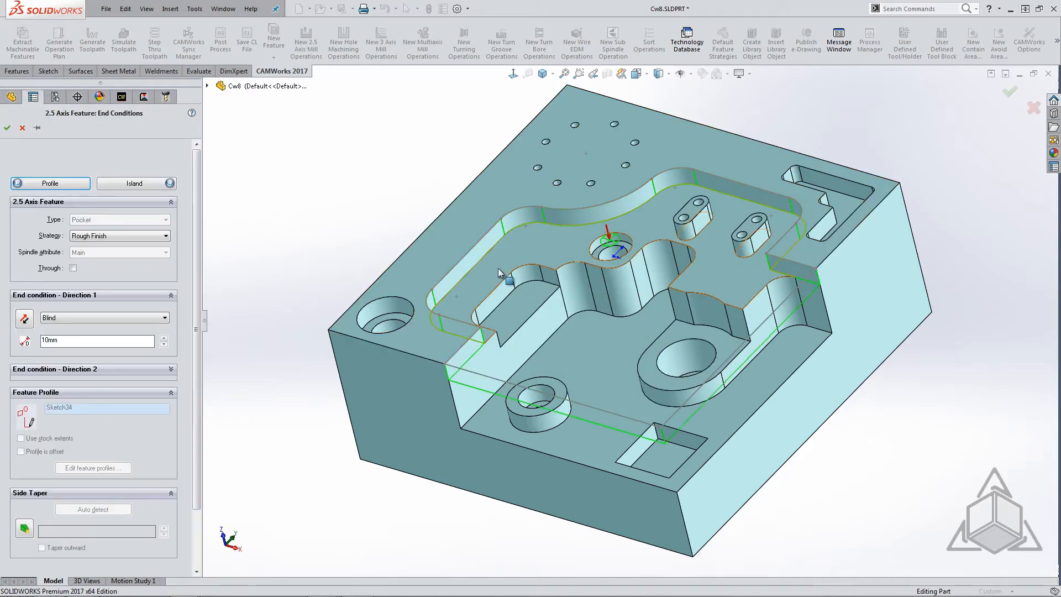
{"action": "left_click", "coordinate": [500, 269]}
Auto-detect the pocket's islands, check the two detected island faces, and accept the feature
{"action": "left_click", "coordinate": [130, 188]}
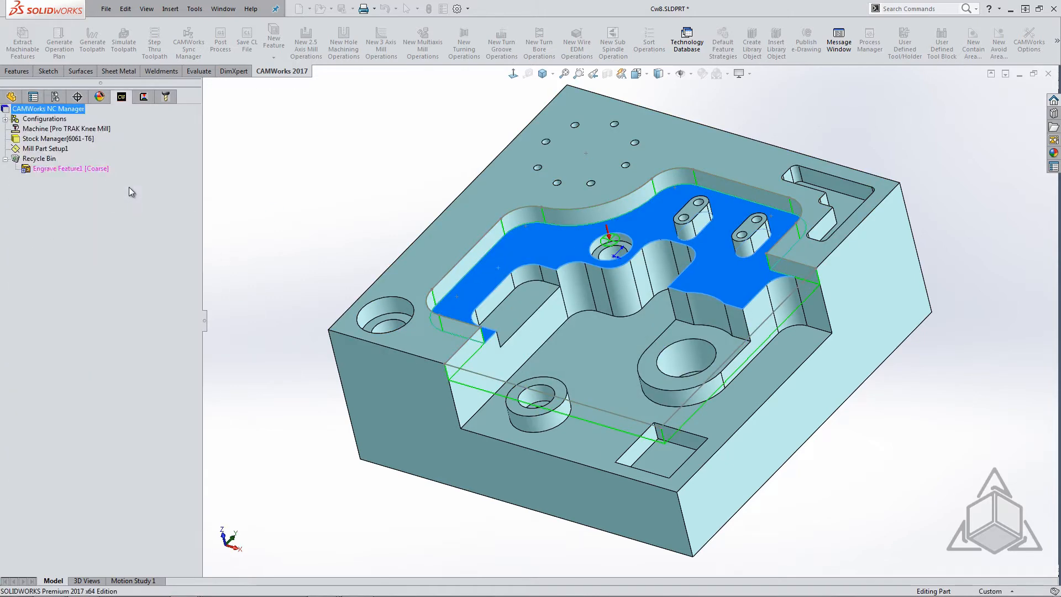
{"action": "left_click", "coordinate": [94, 235]}
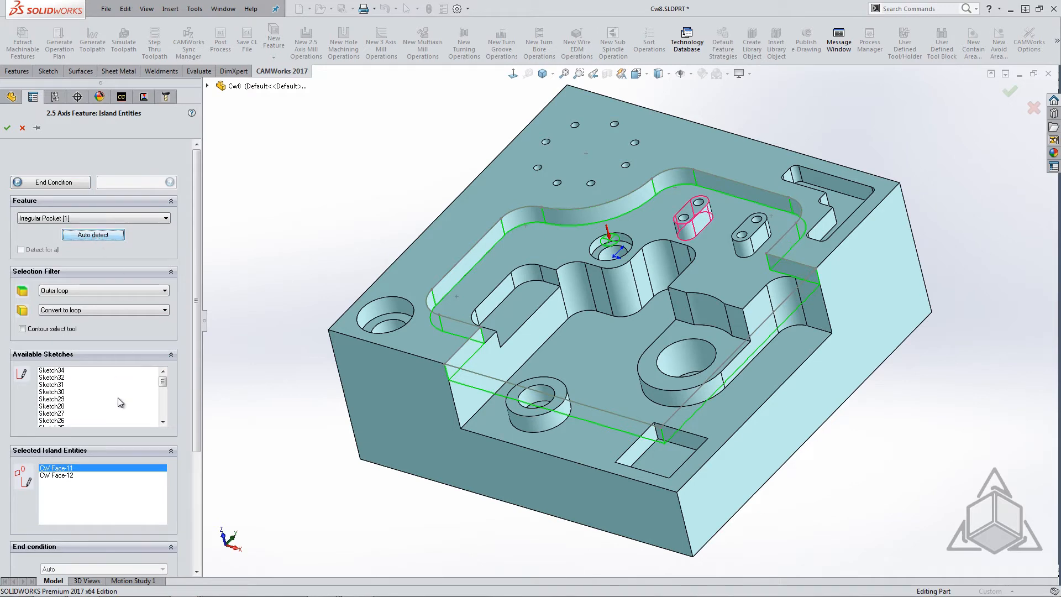
{"action": "left_click", "coordinate": [76, 475]}
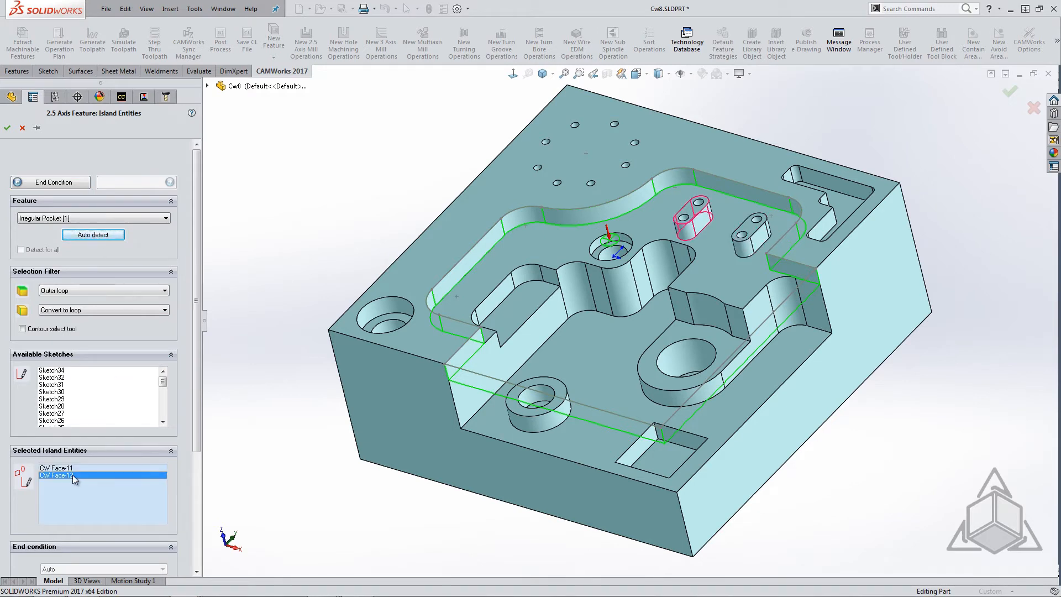
{"action": "left_click", "coordinate": [73, 470]}
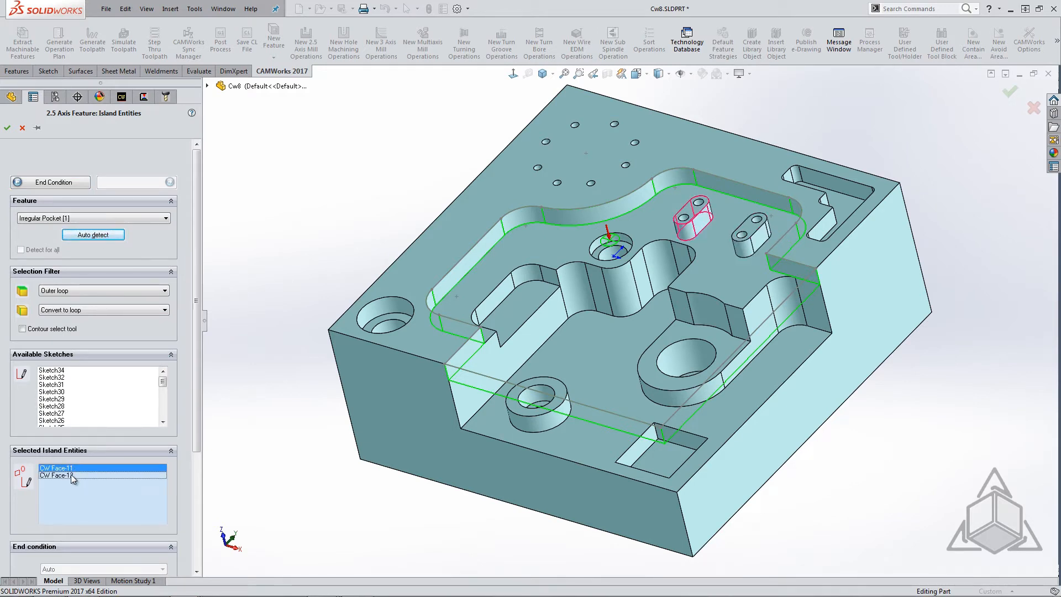
{"action": "left_click", "coordinate": [73, 475]}
{"action": "left_click", "coordinate": [72, 468]}
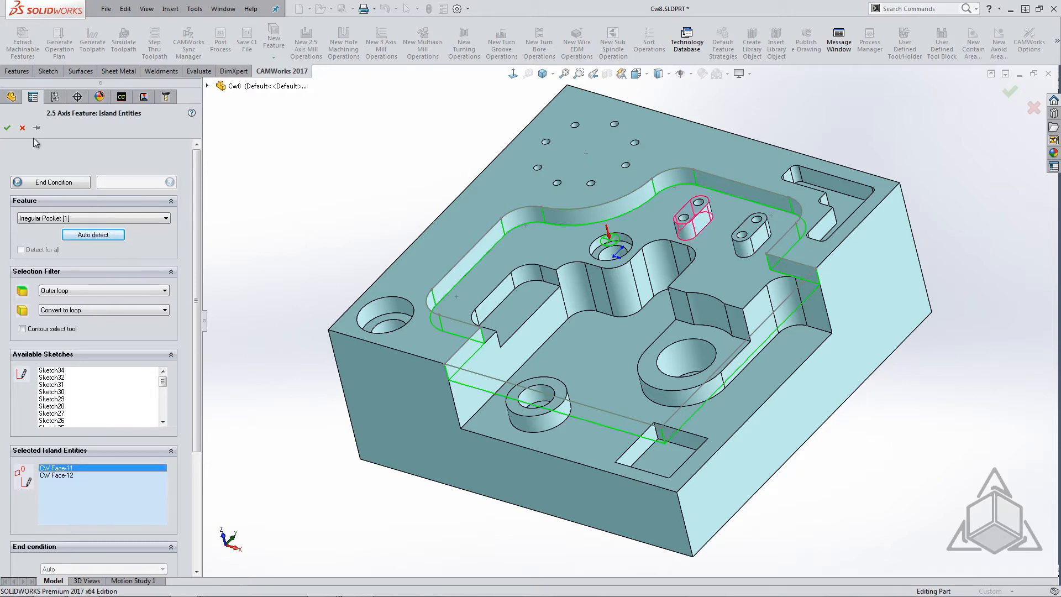
{"action": "left_click", "coordinate": [7, 128]}
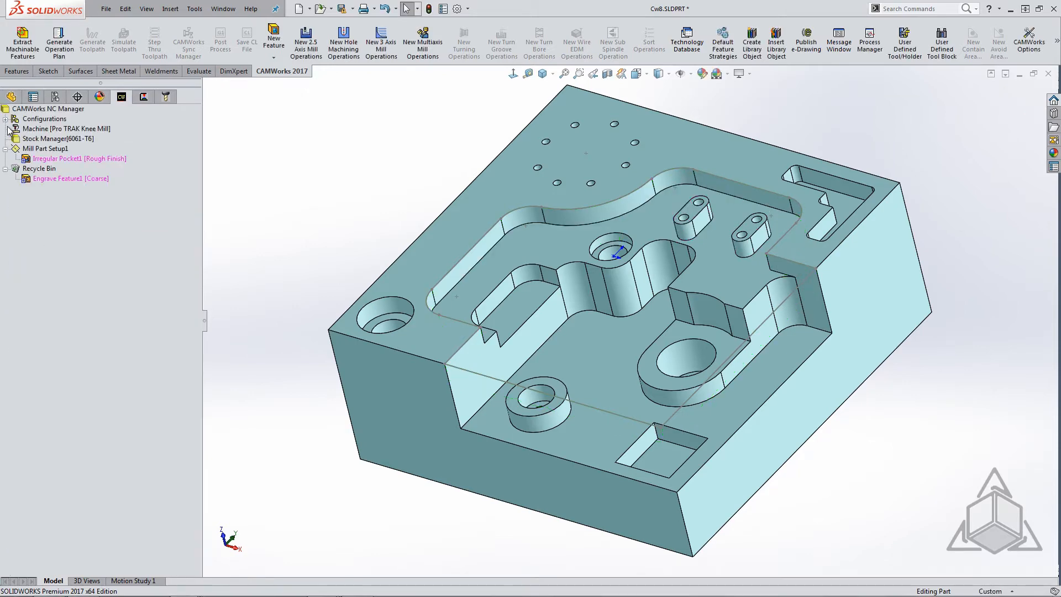
Generate the operation plan and the toolpaths for the irregular pocket feature
{"action": "right_click", "coordinate": [34, 157]}
{"action": "left_click", "coordinate": [93, 209]}
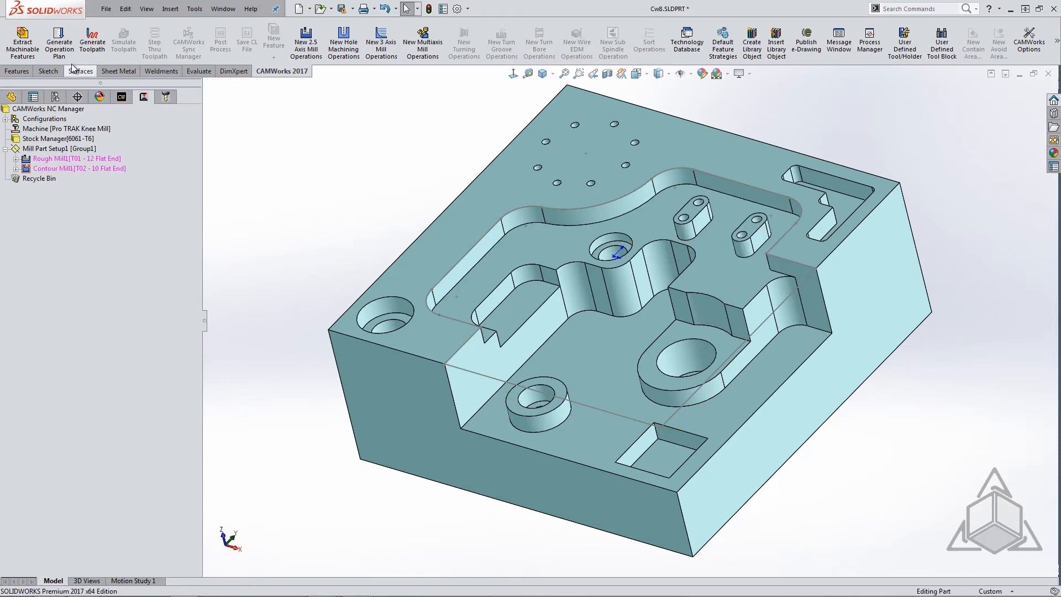
{"action": "left_click", "coordinate": [92, 41]}
Simulate the pocket's toolpaths to the end at a higher playback speed and close the simulation
{"action": "left_click", "coordinate": [132, 34]}
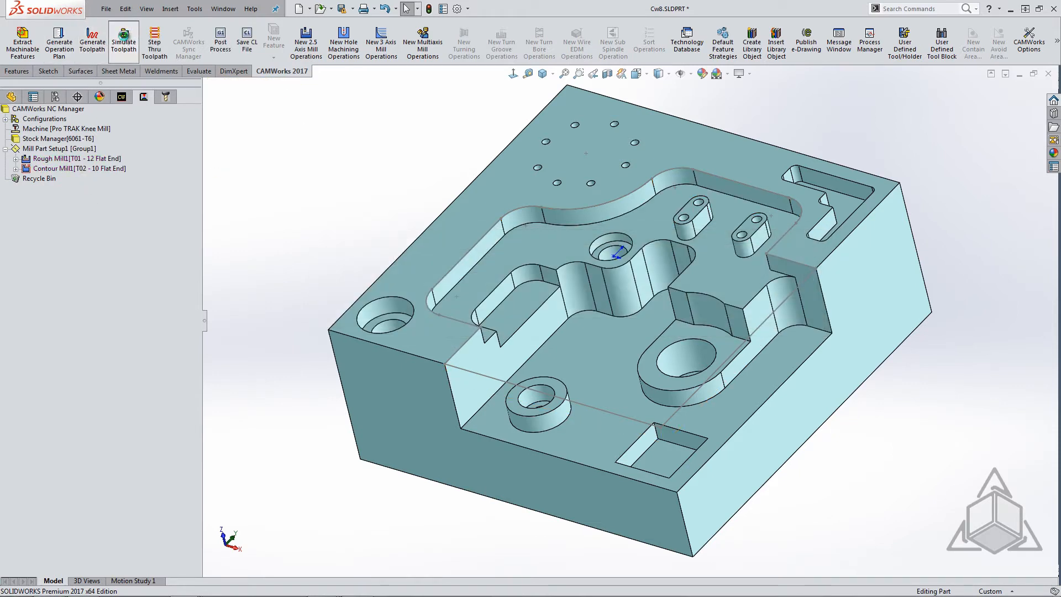
{"action": "left_click", "coordinate": [304, 141]}
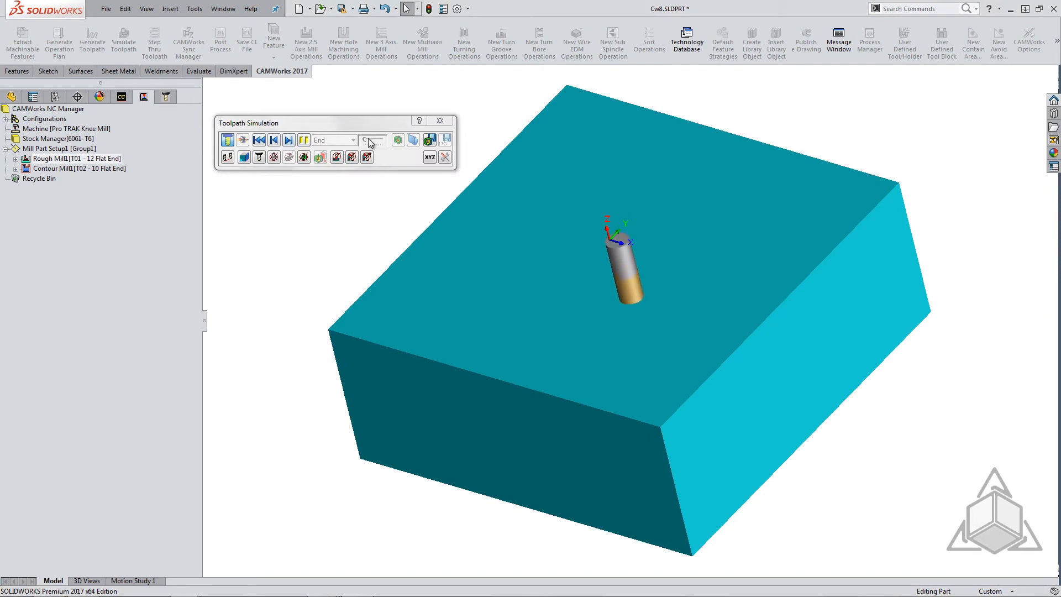
{"action": "left_click_drag", "start_coordinate": [365, 142], "coordinate": [383, 141]}
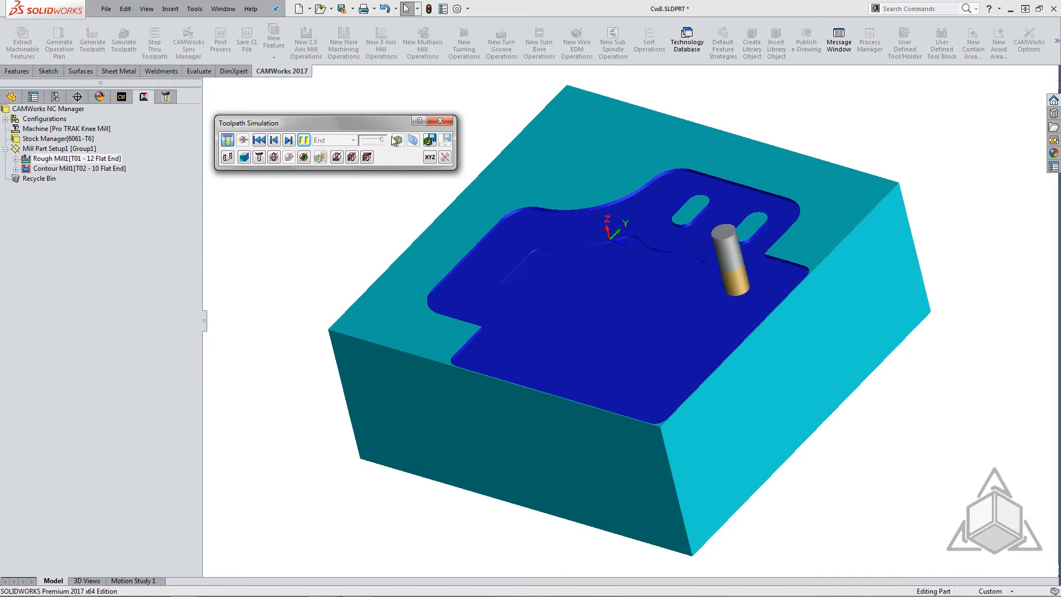
{"action": "left_click", "coordinate": [305, 141]}
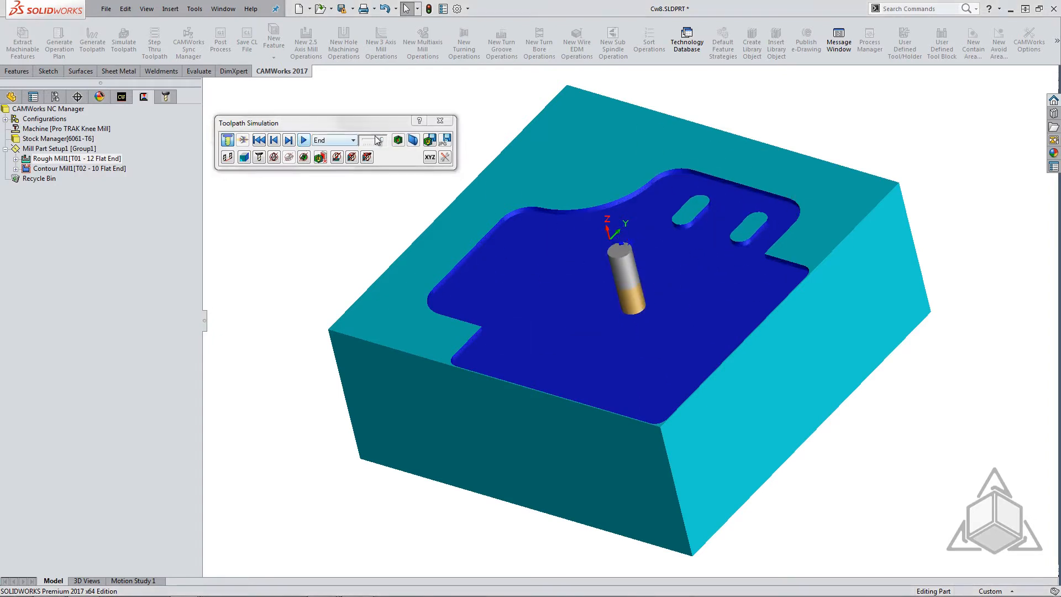
{"action": "left_click", "coordinate": [445, 122]}
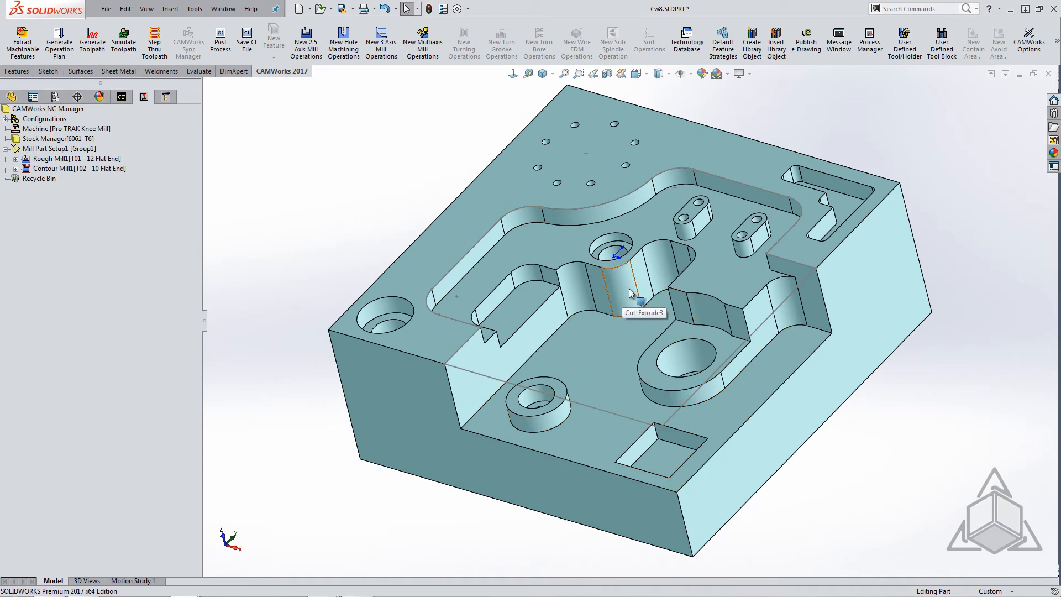
Hide the closed pocket outline sketch in the model
{"action": "mouse_move", "coordinate": [624, 291]}
{"action": "middle_mouse_down"}
{"action": "mouse_move", "coordinate": [586, 254]}
{"action": "mouse_move", "coordinate": [487, 310]}
{"action": "mouse_move", "coordinate": [439, 280]}
{"action": "mouse_move", "coordinate": [621, 302]}
{"action": "middle_mouse_up"}
{"action": "left_click", "coordinate": [6, 99]}
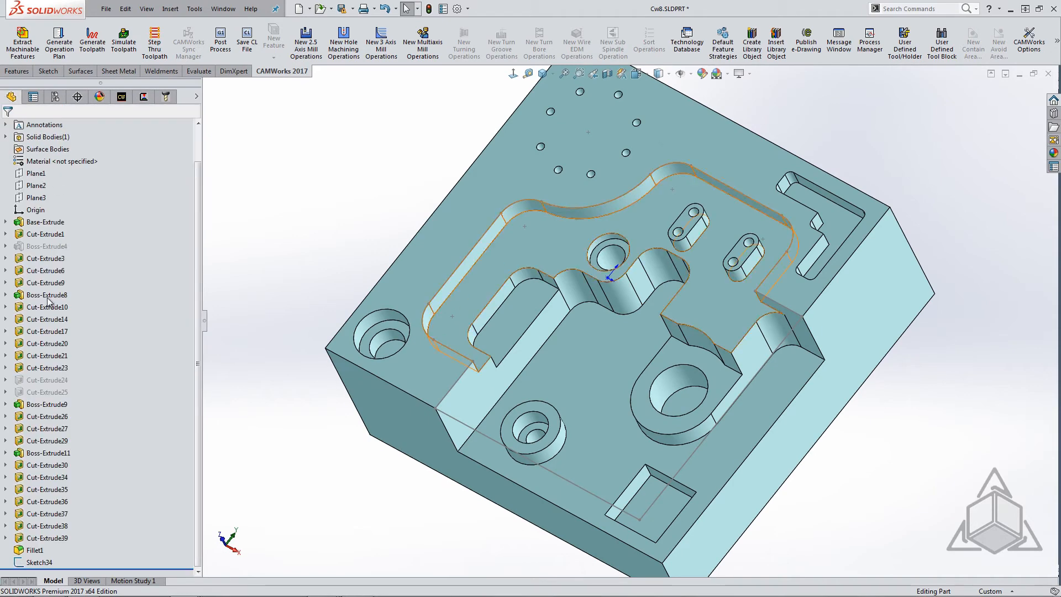
{"action": "right_click", "coordinate": [39, 568]}
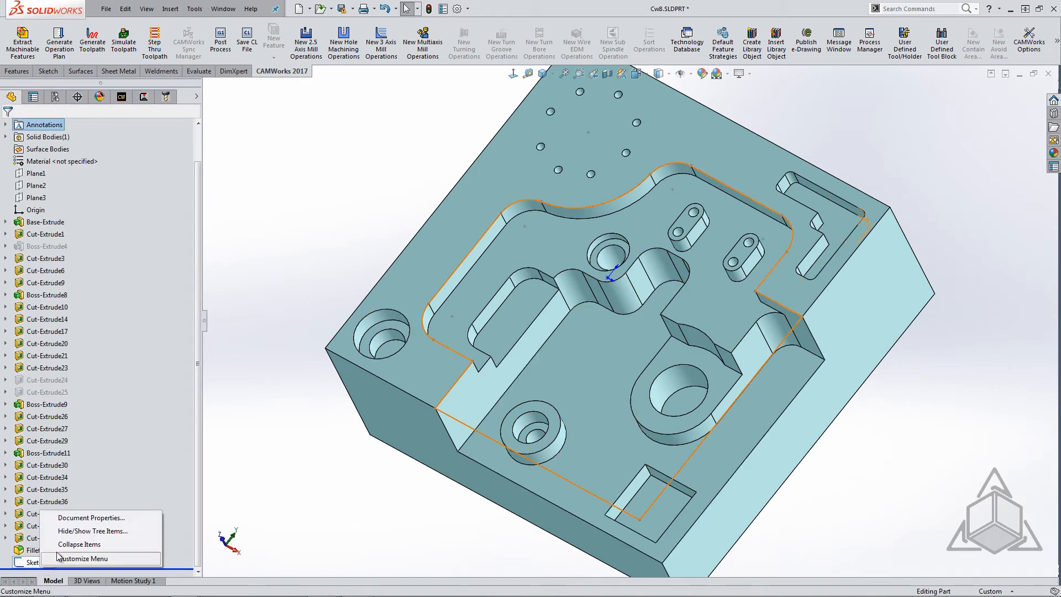
{"action": "right_click", "coordinate": [32, 561]}
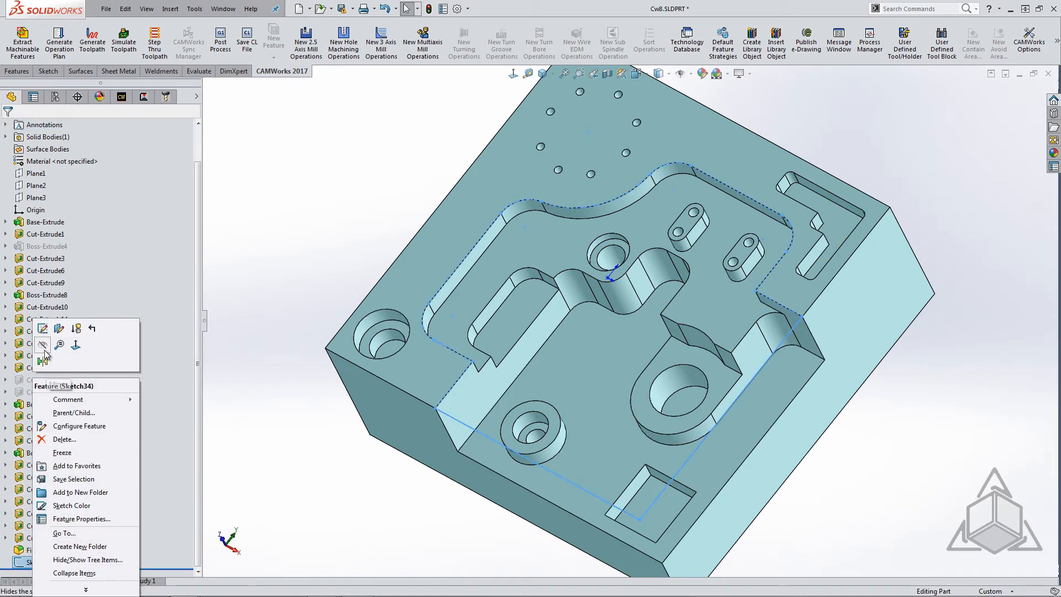
{"action": "left_click", "coordinate": [331, 415]}
Start a sketch on the block's underside face and view it square to the sketch plane
{"action": "mouse_move", "coordinate": [367, 260]}
{"action": "middle_mouse_down"}
{"action": "mouse_move", "coordinate": [605, 357]}
{"action": "mouse_move", "coordinate": [588, 351]}
{"action": "middle_mouse_up"}
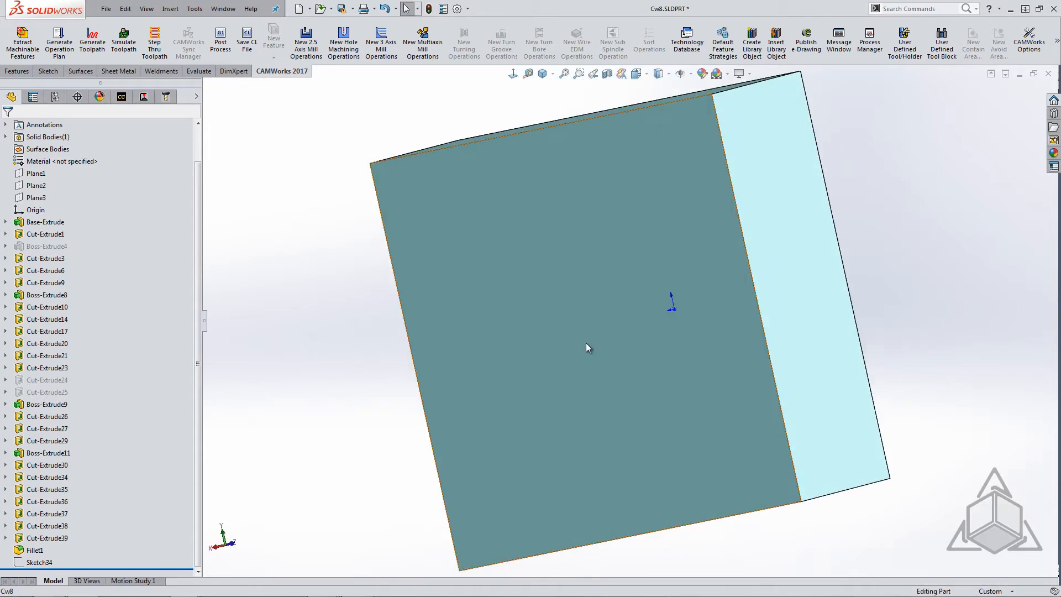
{"action": "left_click", "coordinate": [587, 351]}
{"action": "left_click", "coordinate": [643, 294]}
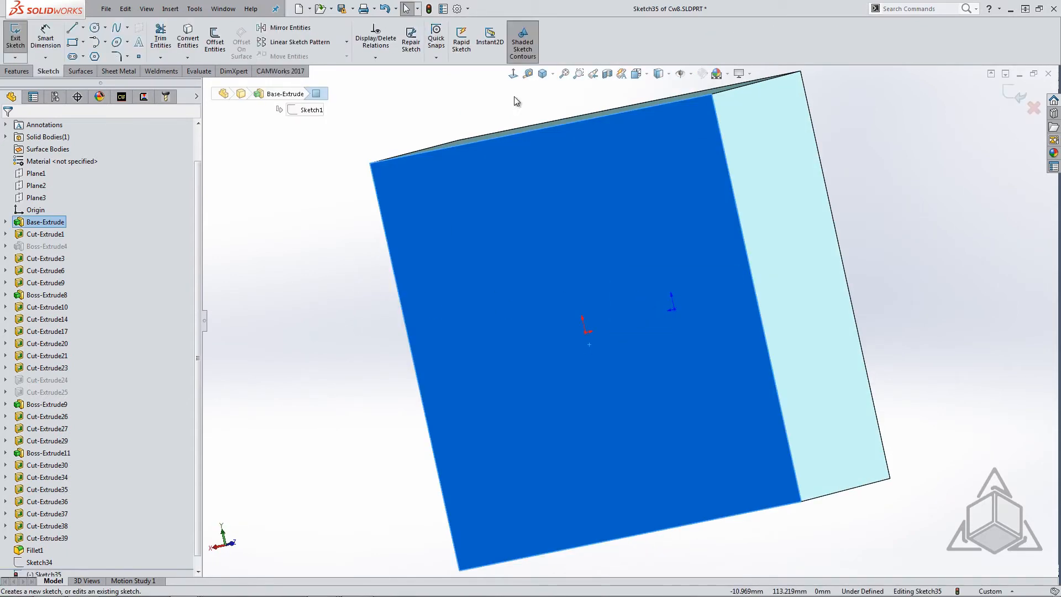
{"action": "left_click", "coordinate": [513, 74]}
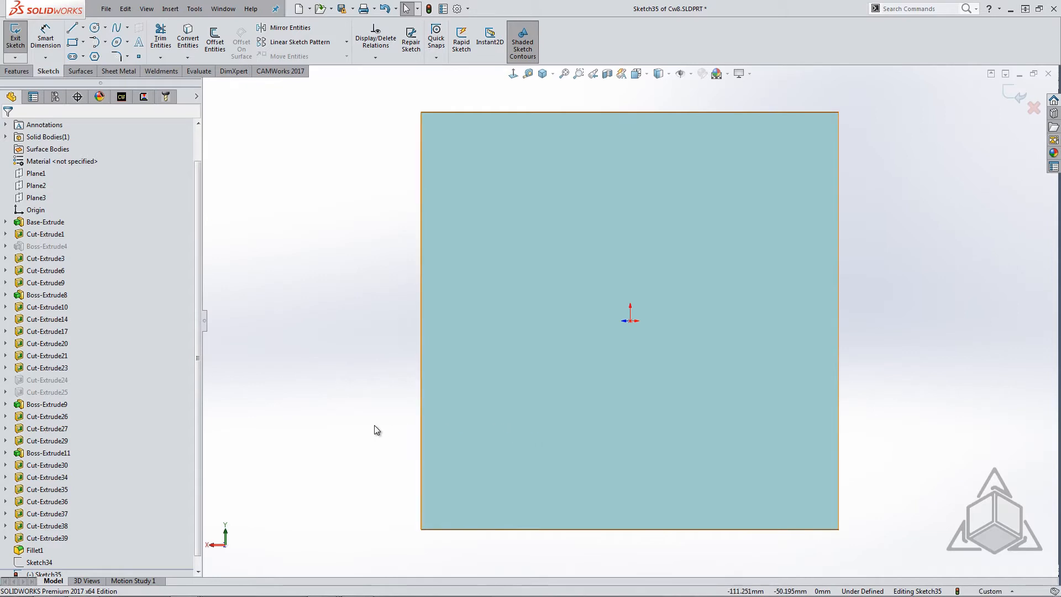
Sketch a horizontal centerline about 145 mm long near the lower edge of the block's underside face
{"action": "left_click", "coordinate": [82, 27]}
{"action": "left_click", "coordinate": [97, 56]}
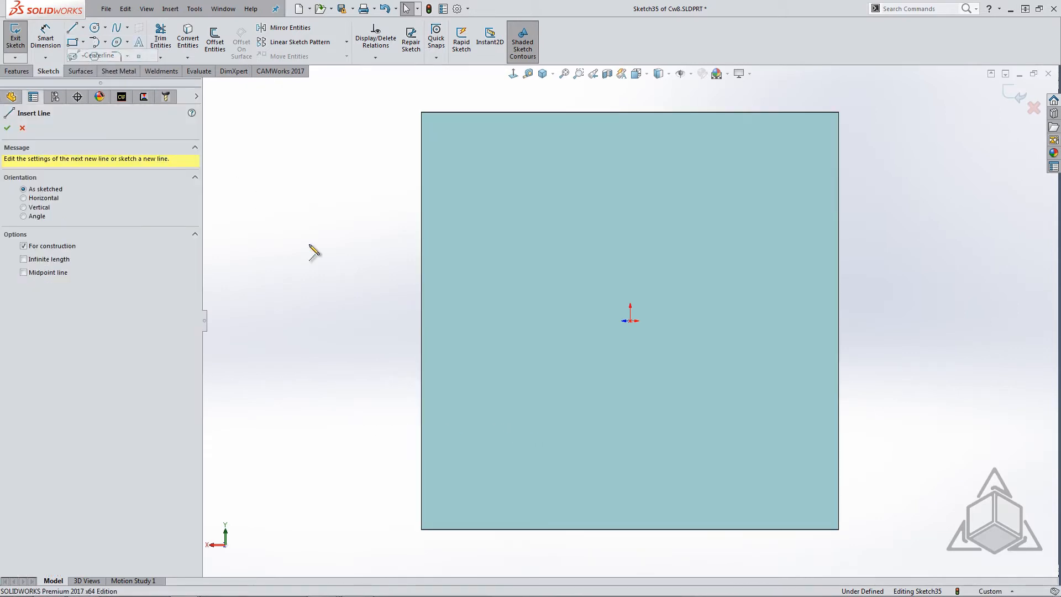
{"action": "left_click", "coordinate": [467, 465]}
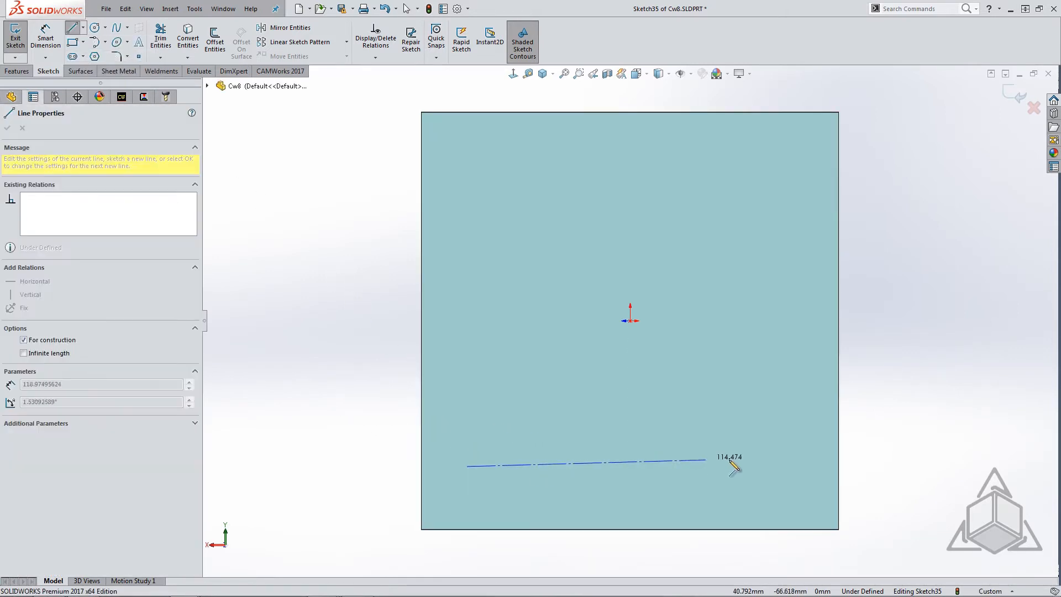
{"action": "left_click", "coordinate": [769, 470]}
{"action": "key", "text": "Escape"}
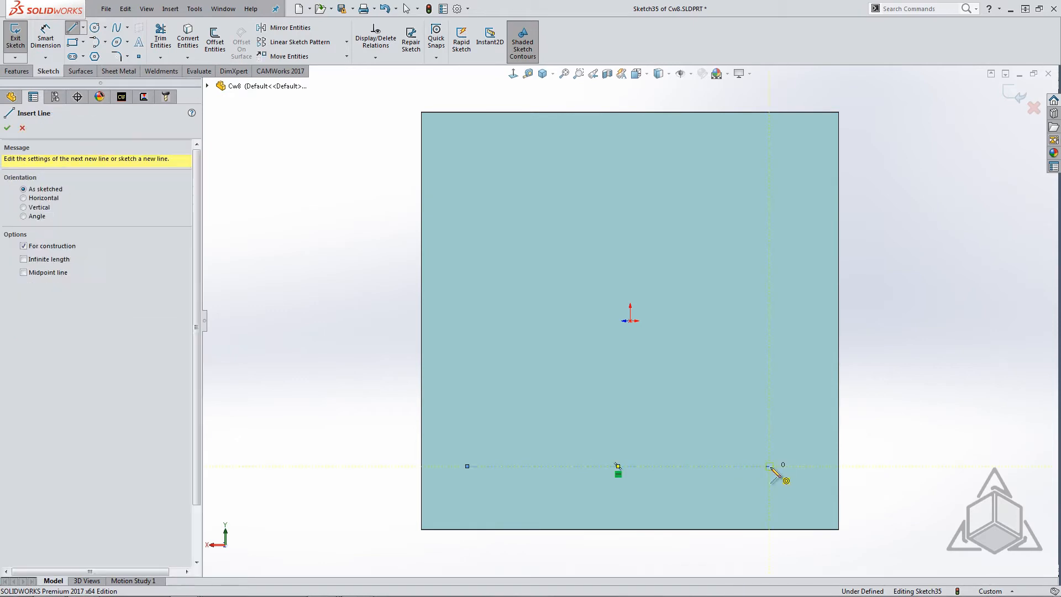
{"action": "key", "text": "Escape"}
Add the sketch text CADIMENSIONS along the horizontal centerline
{"action": "left_click", "coordinate": [139, 41]}
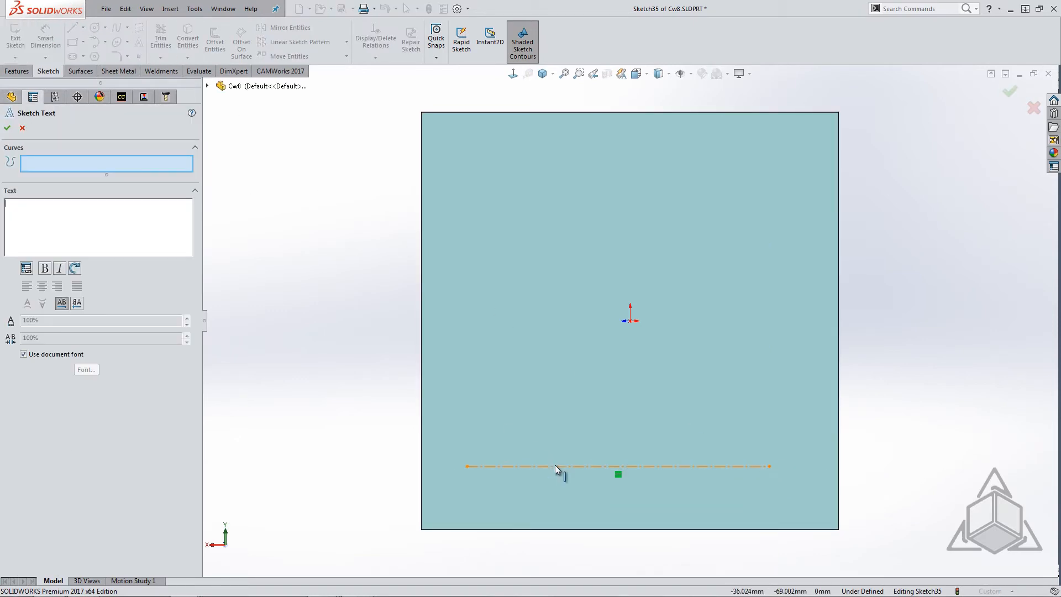
{"action": "left_click", "coordinate": [554, 466]}
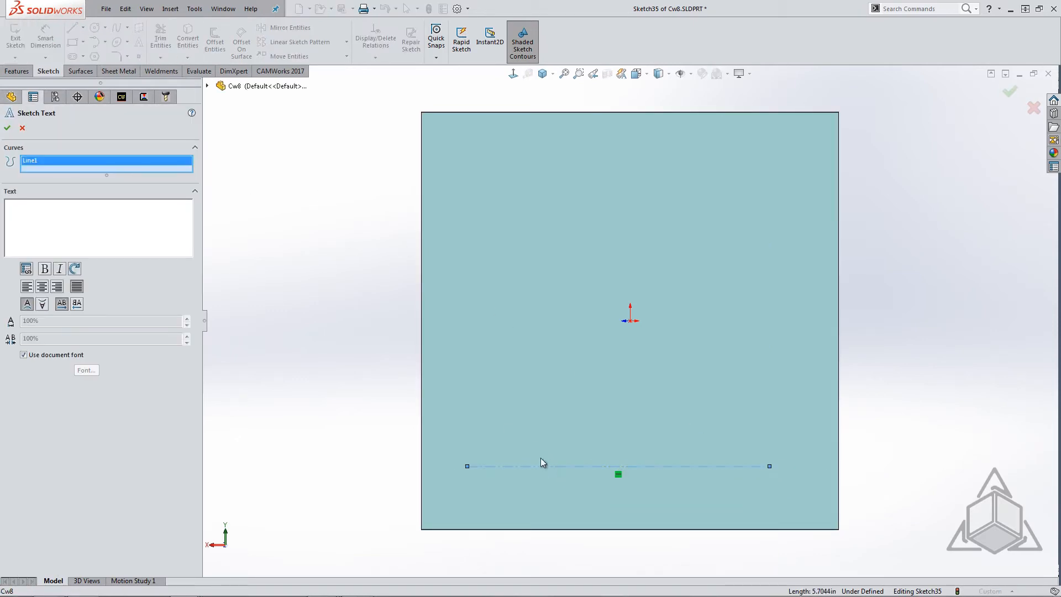
{"action": "left_click", "coordinate": [102, 222]}
{"action": "type", "text": "CADIMENSIONS"}
Replace the text's document font with the CAMWorks font at a height of 36 points
{"action": "left_click", "coordinate": [35, 354]}
{"action": "left_click", "coordinate": [85, 369]}
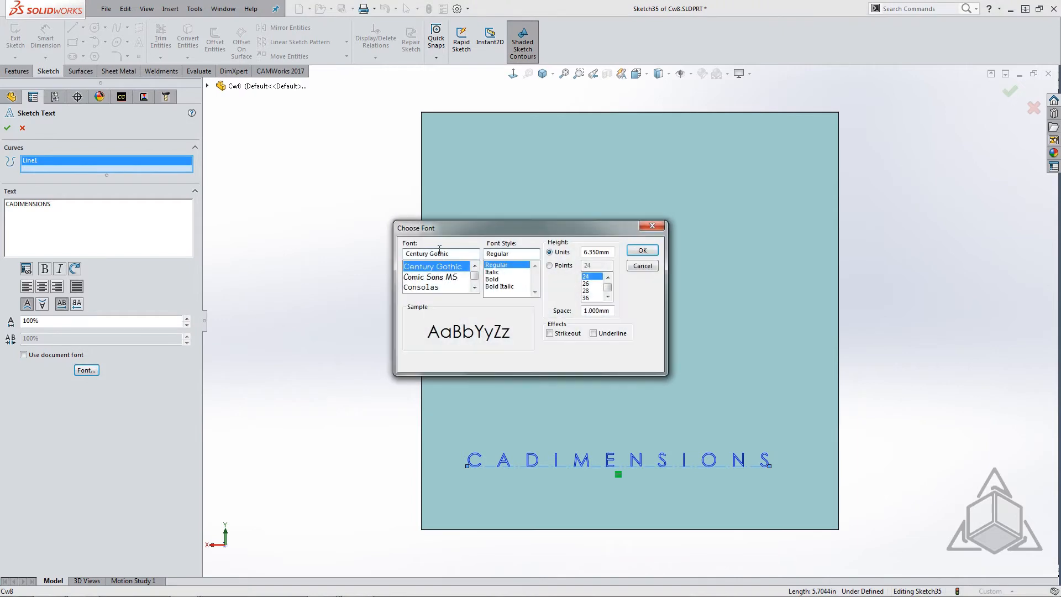
{"action": "left_click", "coordinate": [473, 266]}
{"action": "left_click", "coordinate": [474, 267]}
{"action": "left_click", "coordinate": [473, 266]}
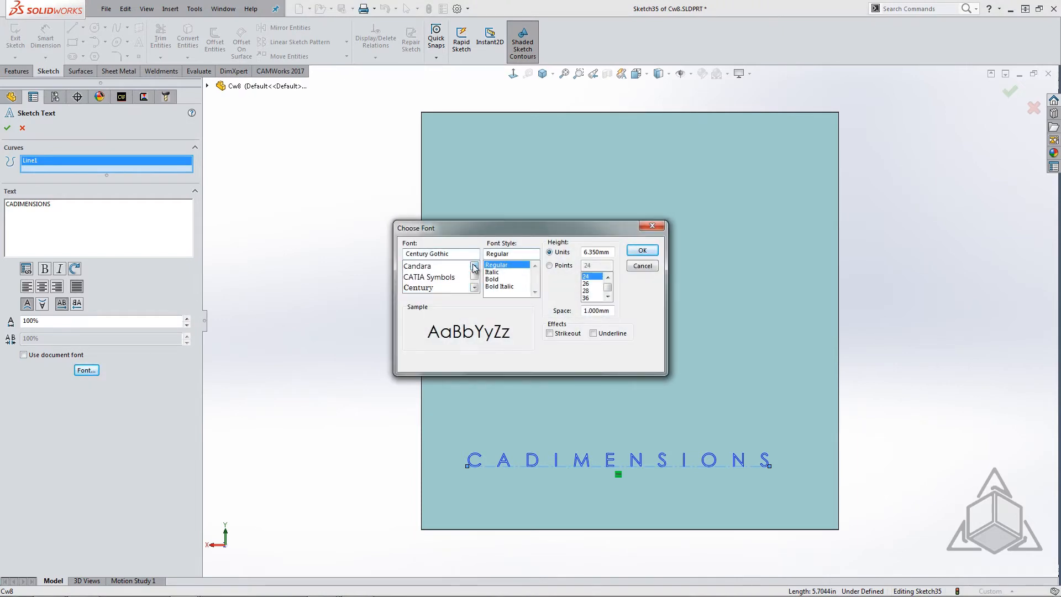
{"action": "left_click", "coordinate": [473, 267]}
{"action": "left_click", "coordinate": [423, 268]}
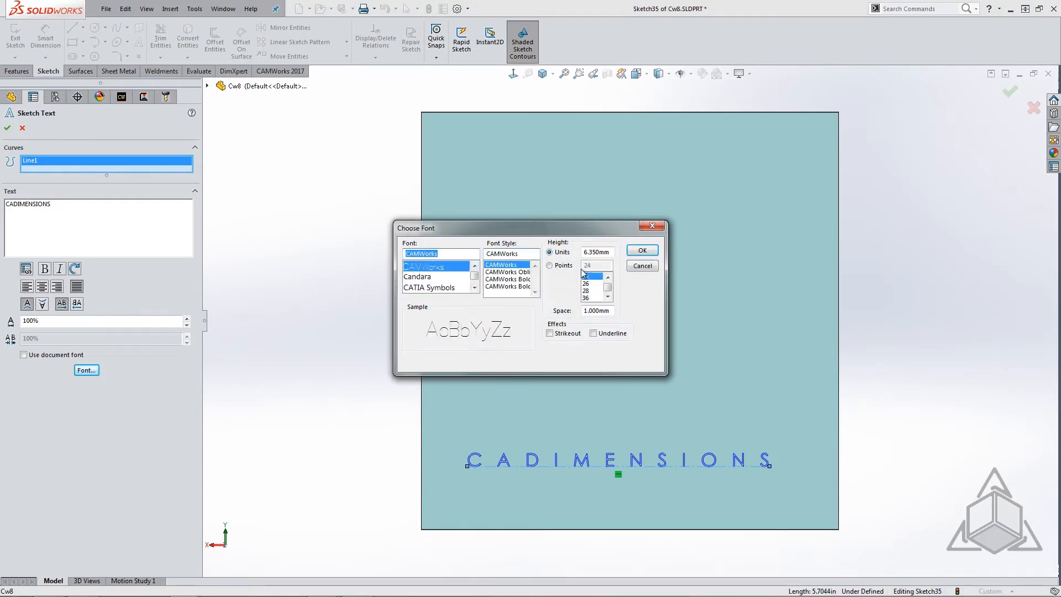
{"action": "left_click", "coordinate": [564, 265]}
{"action": "left_click", "coordinate": [591, 297]}
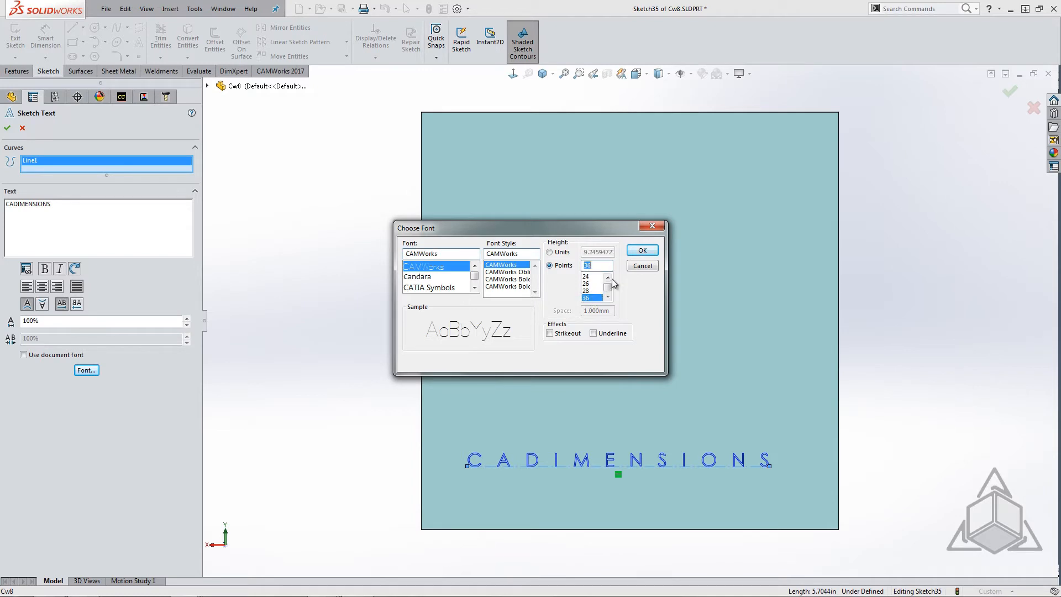
{"action": "left_click", "coordinate": [641, 251]}
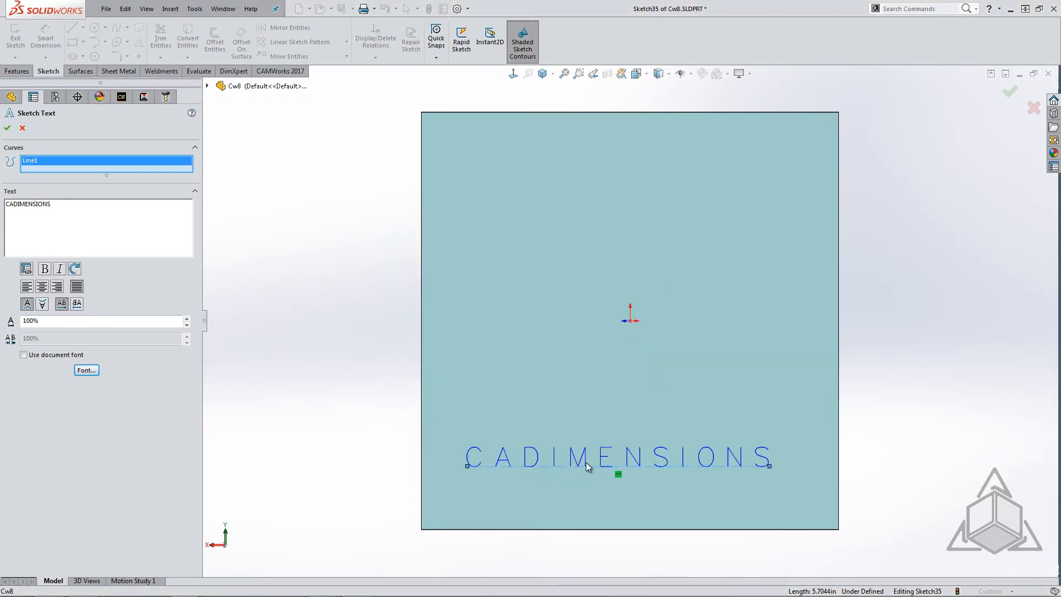
Try left and center alignment for the CADIMENSIONS text, then return it to full justification along the centerline
{"action": "scroll", "coordinate": [587, 466], "scroll_direction": "up", "scroll_amount": 2}
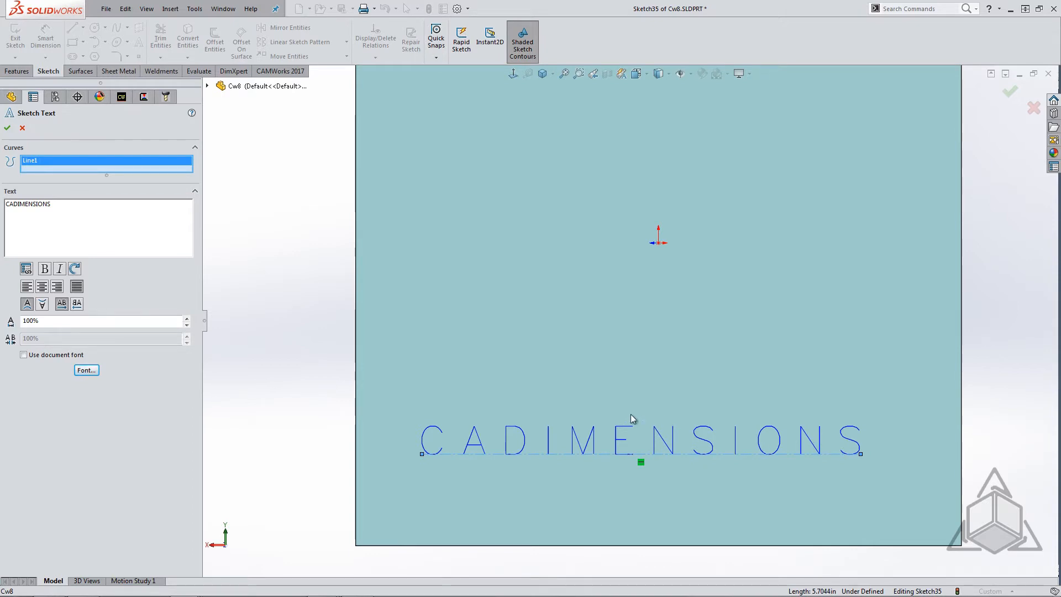
{"action": "left_click", "coordinate": [28, 288]}
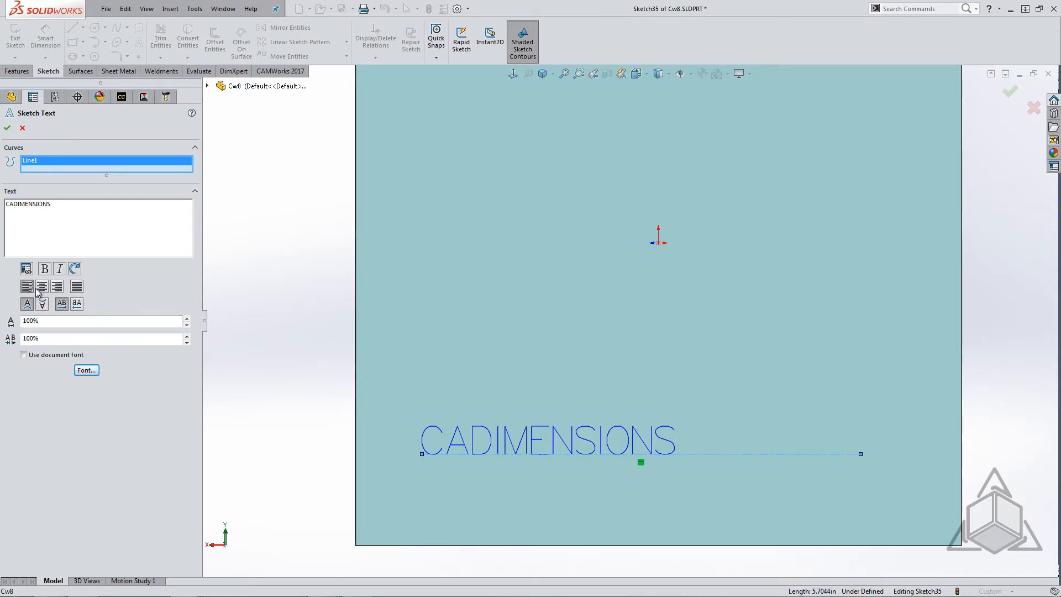
{"action": "left_click", "coordinate": [43, 289]}
{"action": "left_click", "coordinate": [76, 287]}
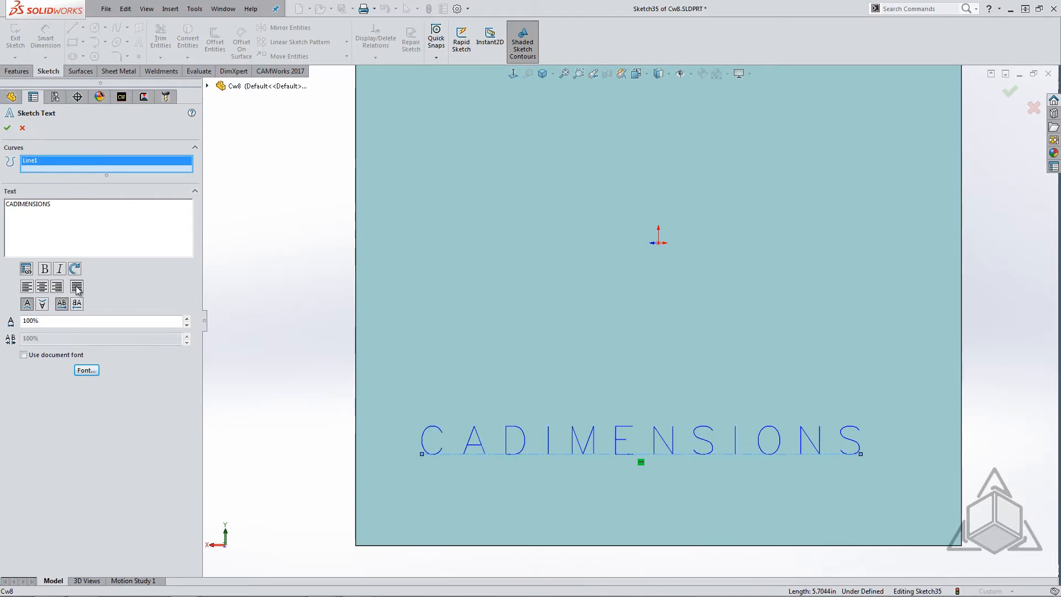
Set the CADIMENSIONS text height to 48 points and finish the sketch
{"action": "left_click", "coordinate": [86, 371]}
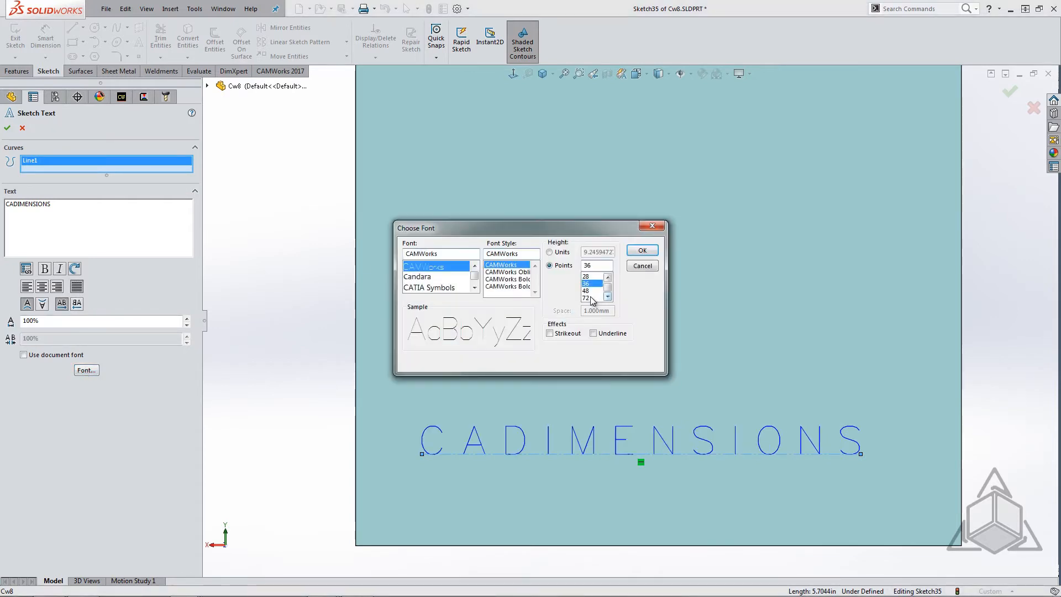
{"action": "left_click", "coordinate": [587, 290]}
{"action": "left_click", "coordinate": [641, 250]}
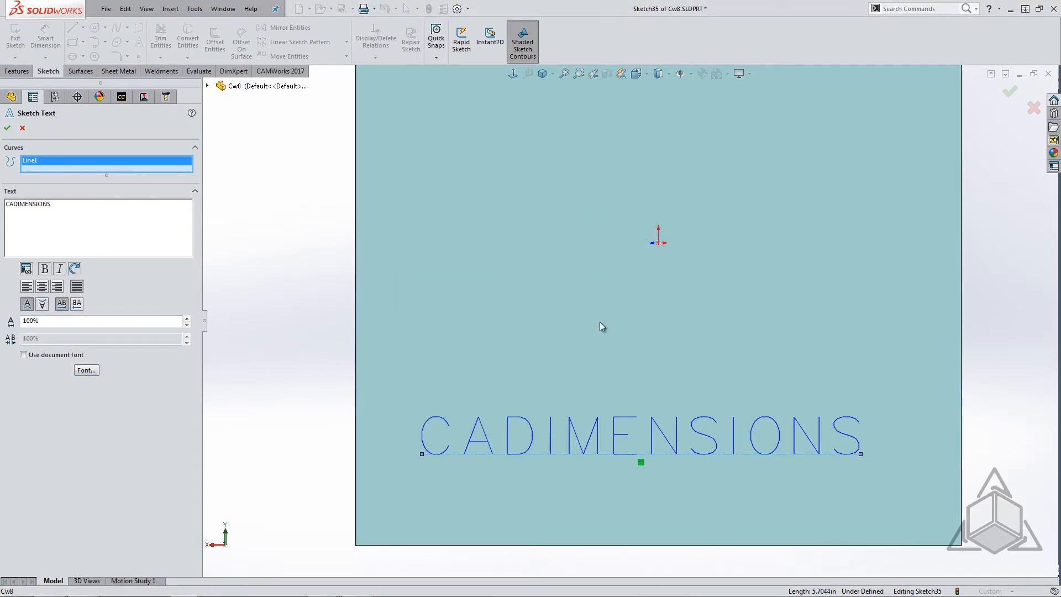
{"action": "left_click", "coordinate": [7, 127]}
{"action": "left_click", "coordinate": [15, 41]}
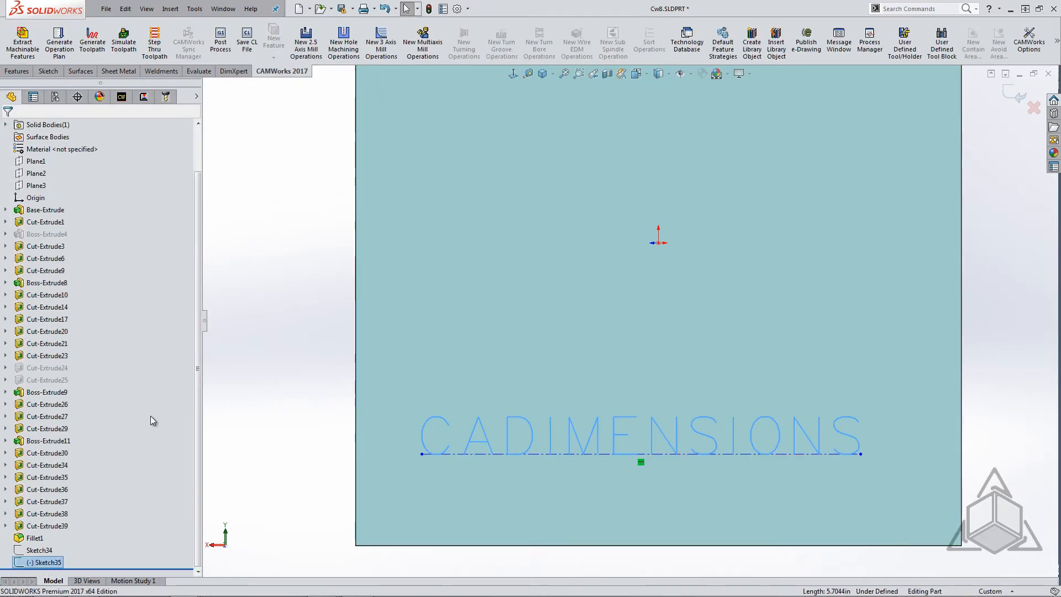
Rename the CADIMENSIONS text sketch as Engrave Sketch
{"action": "left_click", "coordinate": [52, 563]}
{"action": "left_click", "coordinate": [52, 562]}
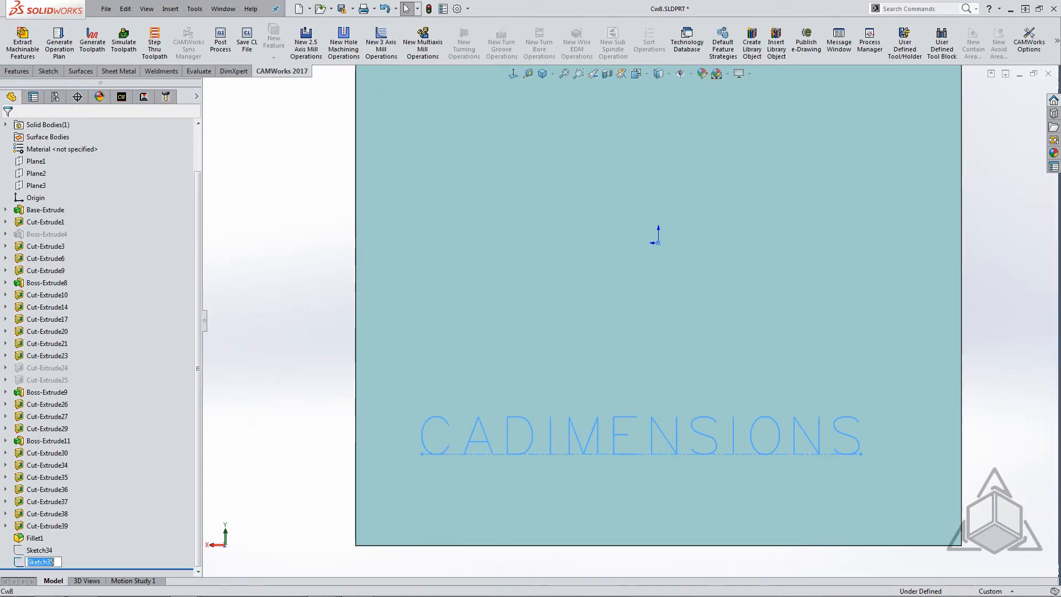
{"action": "type", "text": "Engrave Sketch"}
{"action": "key", "text": "Return"}
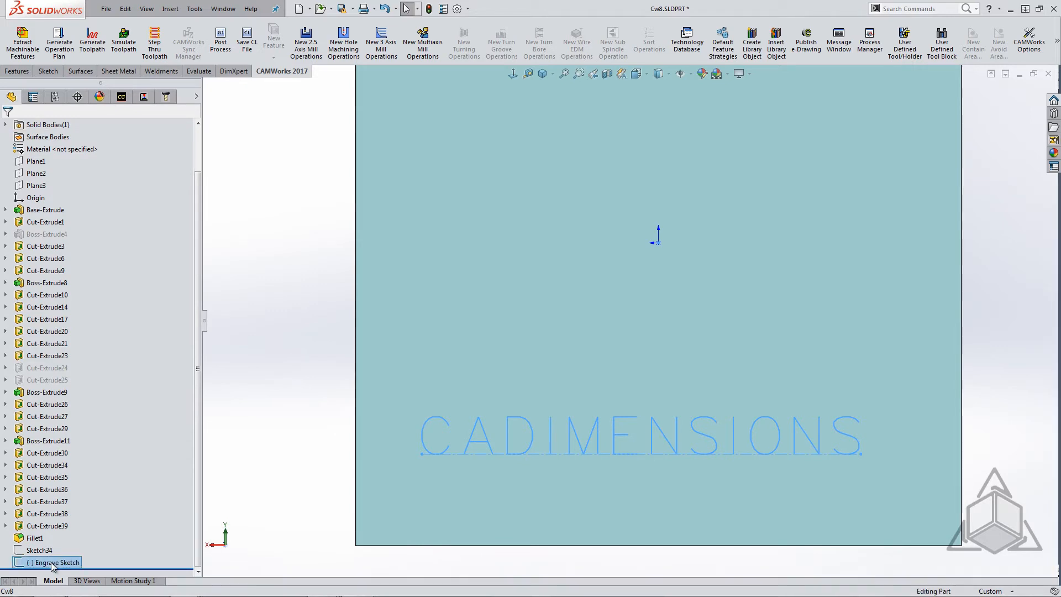
Create a 2.5 axis Engrave Feature in Mill Part Setup1 from Engrave Sketch, with a blind depth of 0.5 mm
{"action": "left_click", "coordinate": [121, 97]}
{"action": "right_click", "coordinate": [51, 150]}
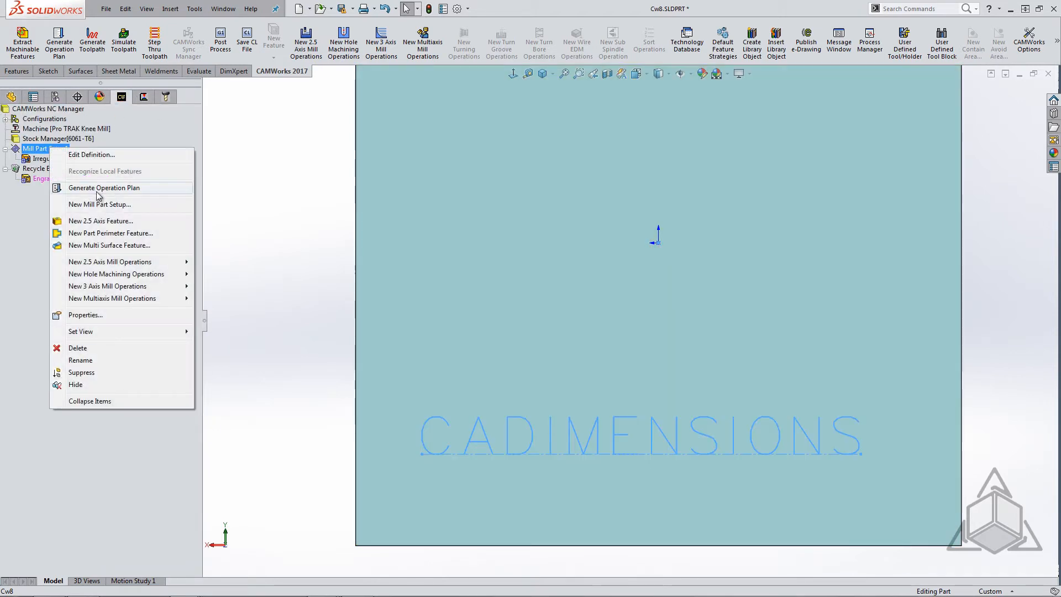
{"action": "left_click", "coordinate": [104, 219]}
{"action": "left_click", "coordinate": [103, 222]}
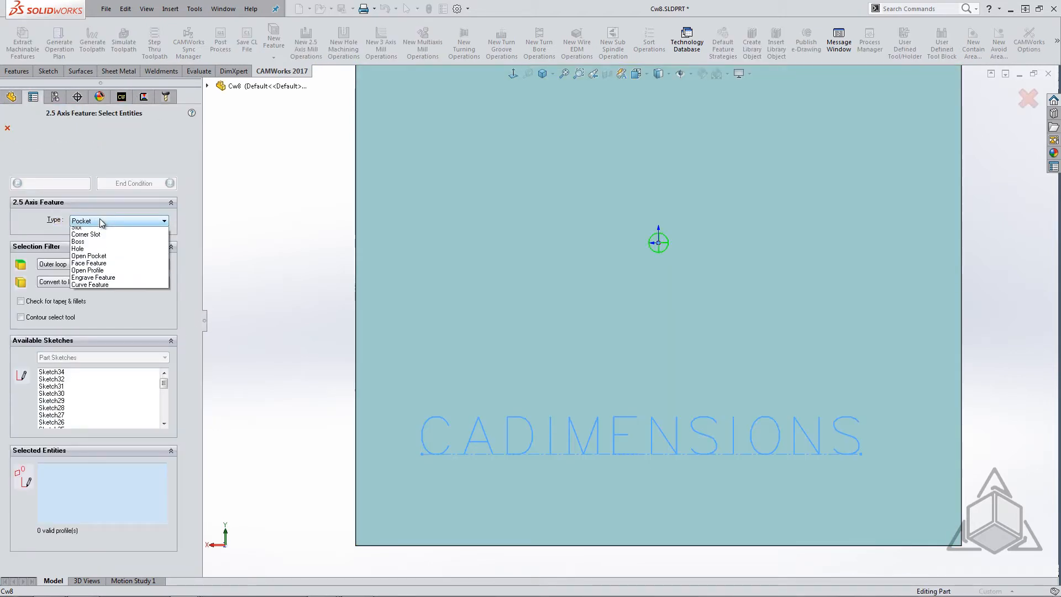
{"action": "left_click", "coordinate": [112, 289]}
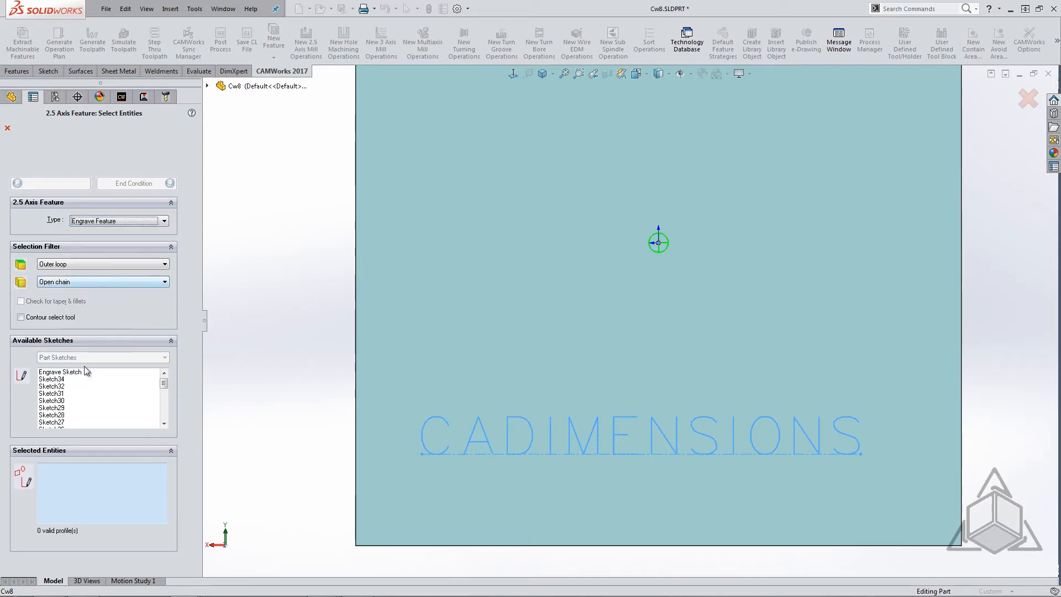
{"action": "left_click", "coordinate": [59, 372]}
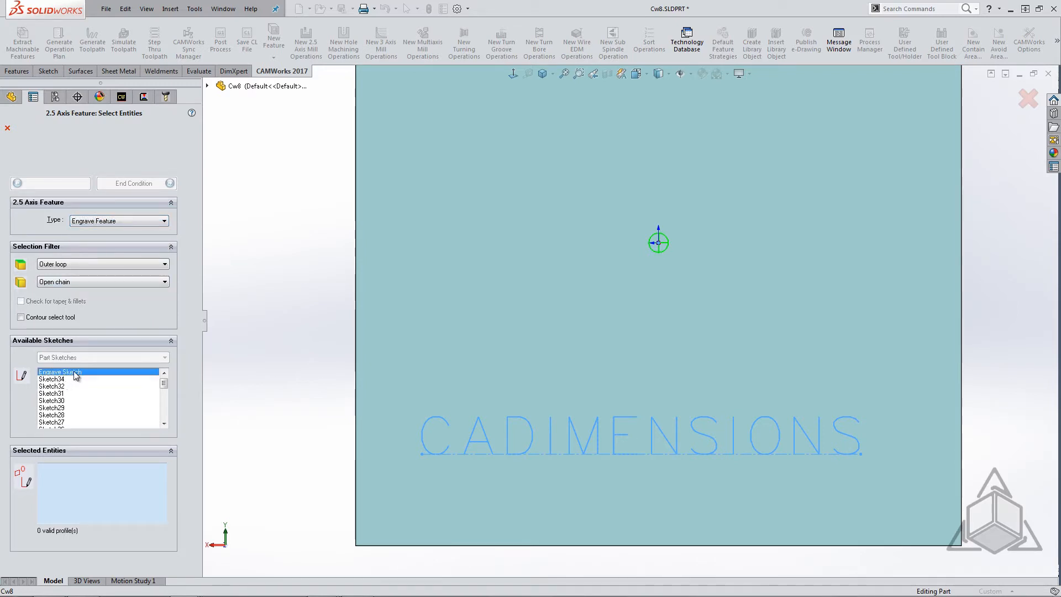
{"action": "left_click", "coordinate": [123, 184]}
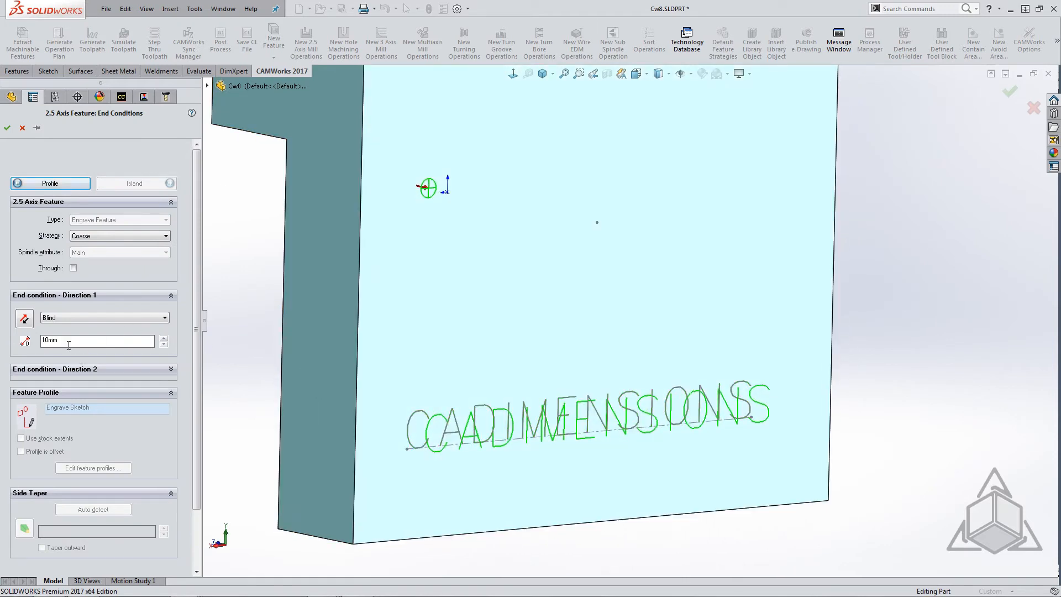
{"action": "double_click", "coordinate": [69, 344]}
{"action": "type", "text": ".5"}
{"action": "key", "text": "Return"}
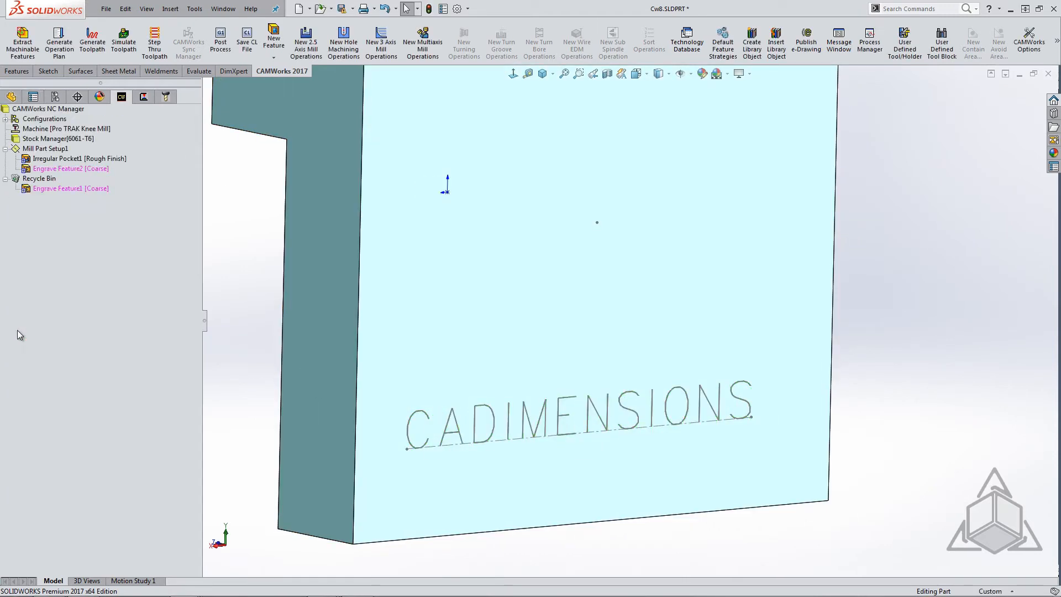
Generate the operation plan for the new engrave feature under Mill Part Setup1 and its contour milling toolpath
{"action": "right_click", "coordinate": [94, 174]}
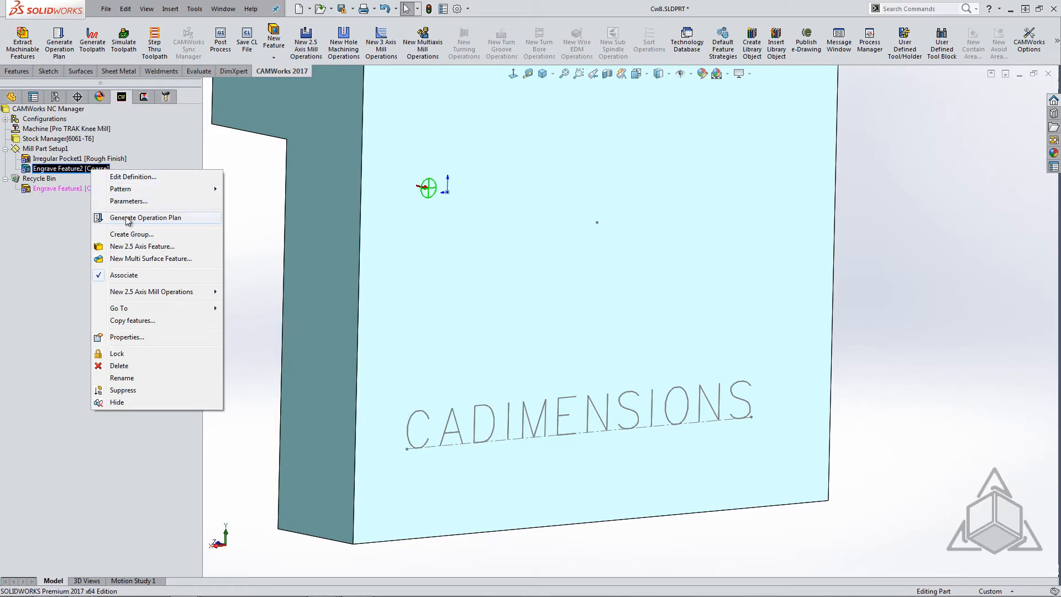
{"action": "left_click", "coordinate": [124, 213]}
{"action": "right_click", "coordinate": [91, 178]}
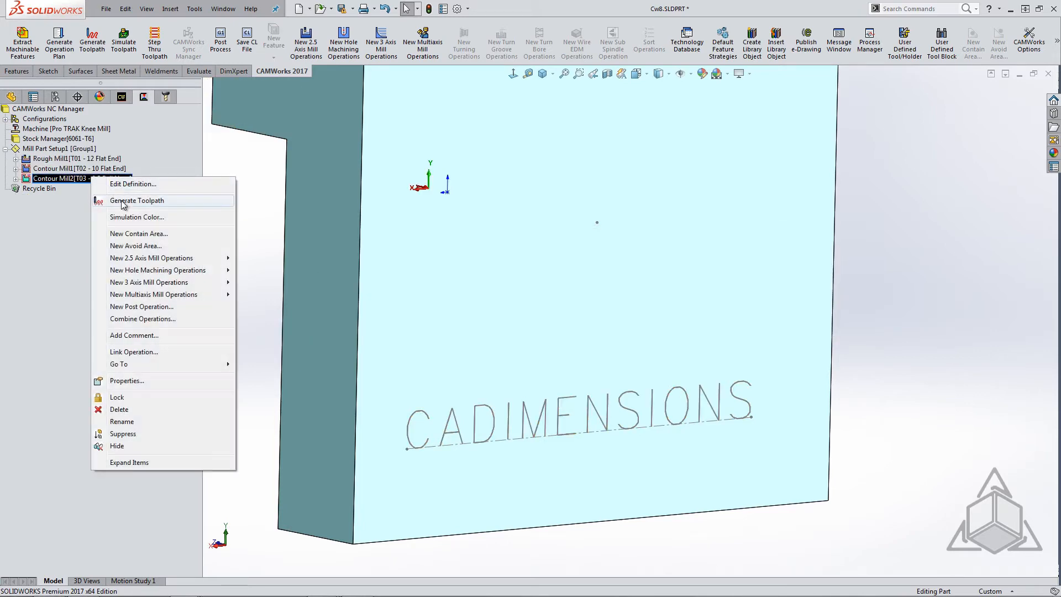
{"action": "left_click", "coordinate": [120, 199]}
Simulate the engraving toolpath on the stock at an adjusted speed, then close the simulation
{"action": "right_click", "coordinate": [99, 177]}
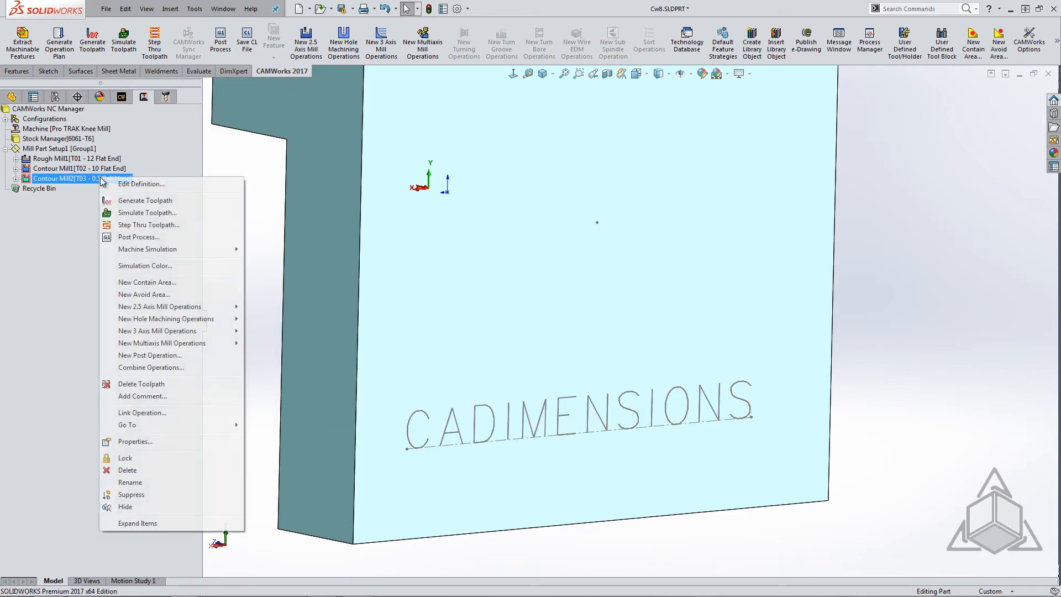
{"action": "left_click", "coordinate": [128, 209]}
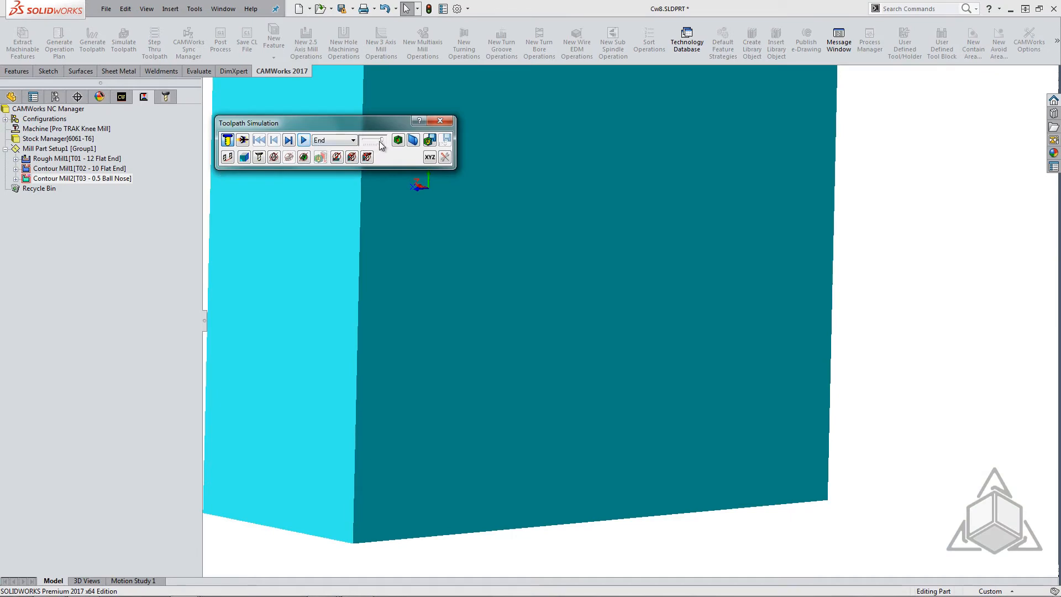
{"action": "left_click_drag", "start_coordinate": [381, 140], "coordinate": [374, 140]}
{"action": "left_click", "coordinate": [304, 140]}
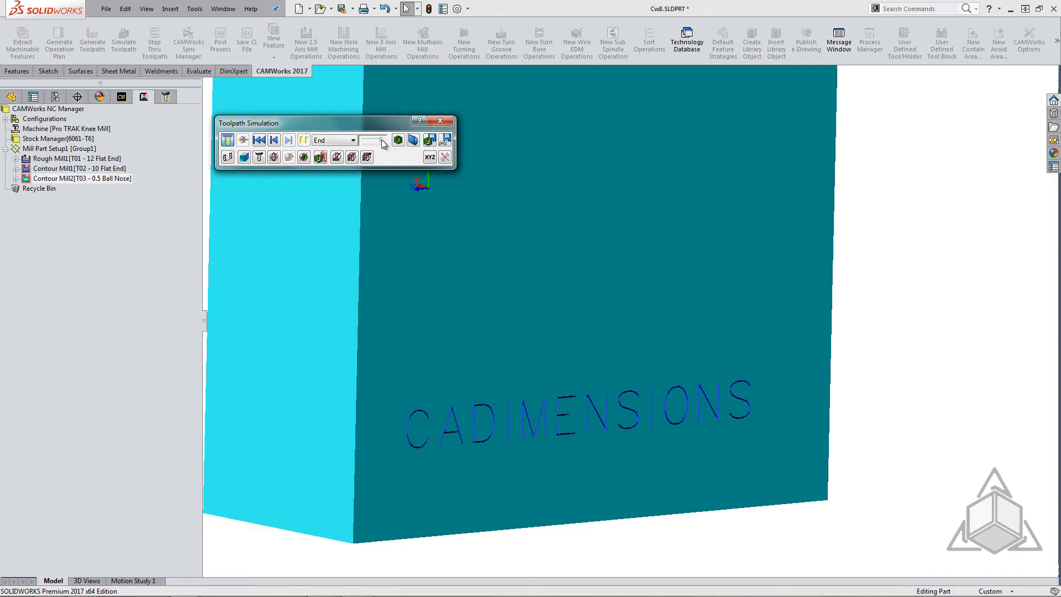
{"action": "left_click", "coordinate": [440, 121]}
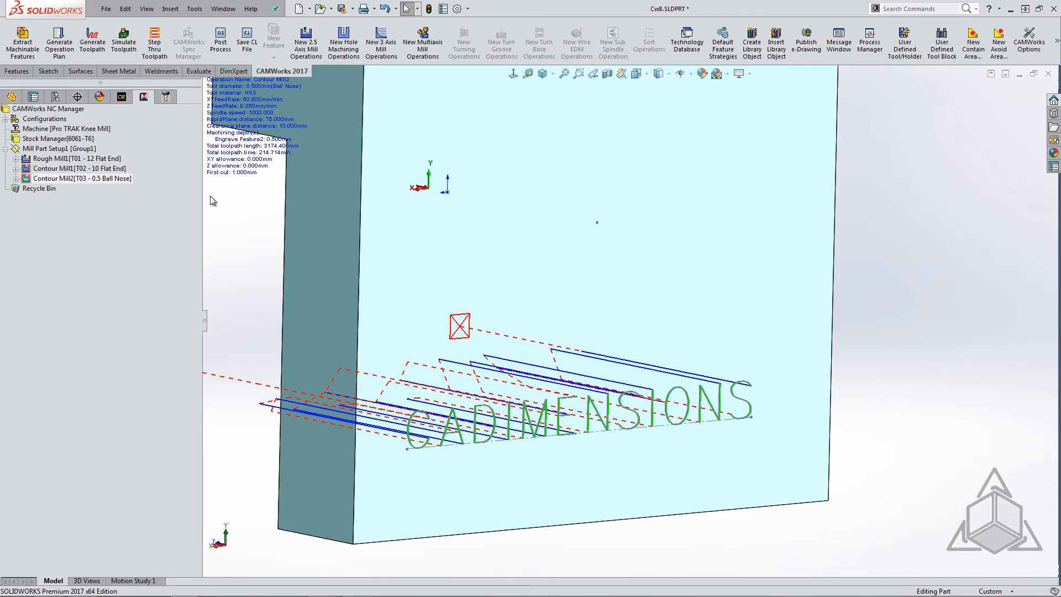
Edit the engrave feature in Mill Part Setup1 and set its blind depth to 1 mm
{"action": "mouse_move", "coordinate": [416, 306]}
{"action": "middle_mouse_down"}
{"action": "mouse_move", "coordinate": [469, 311]}
{"action": "mouse_move", "coordinate": [395, 306]}
{"action": "middle_mouse_up"}
{"action": "left_click", "coordinate": [121, 98]}
{"action": "right_click", "coordinate": [68, 168]}
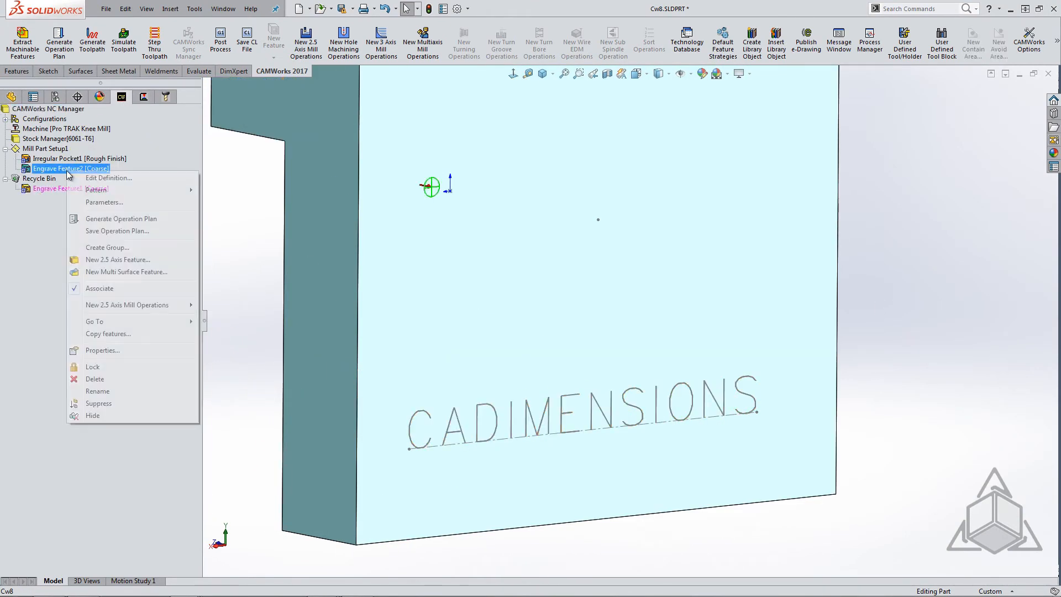
{"action": "left_click", "coordinate": [96, 176]}
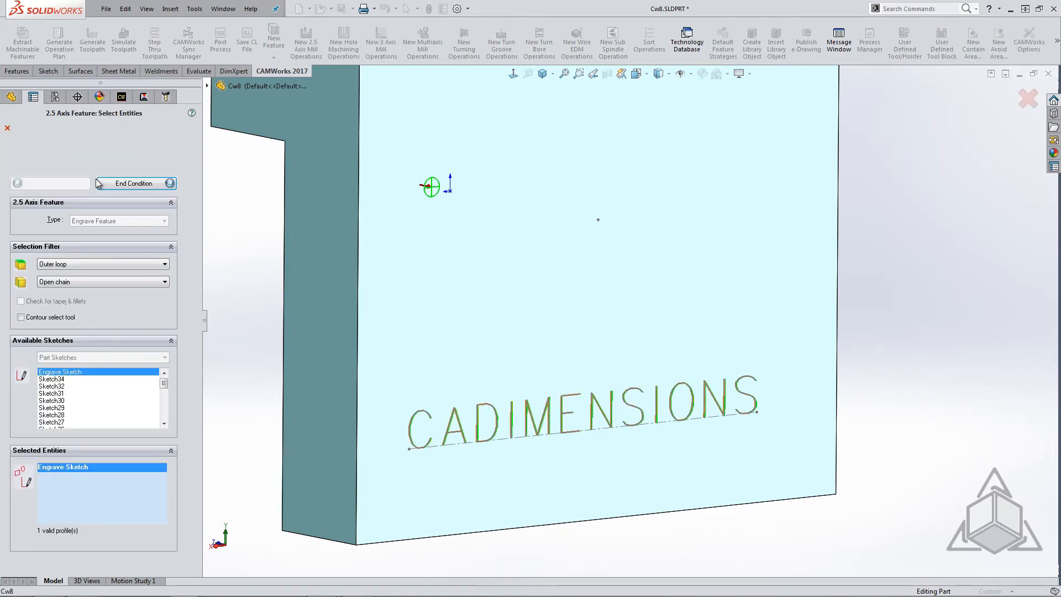
{"action": "left_click", "coordinate": [133, 186]}
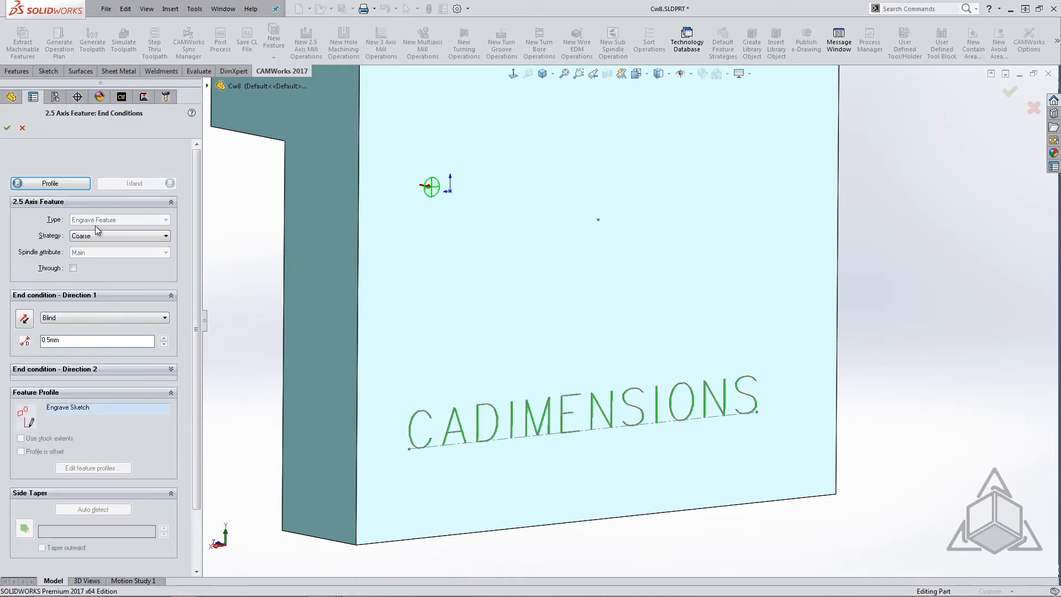
{"action": "double_click", "coordinate": [58, 340]}
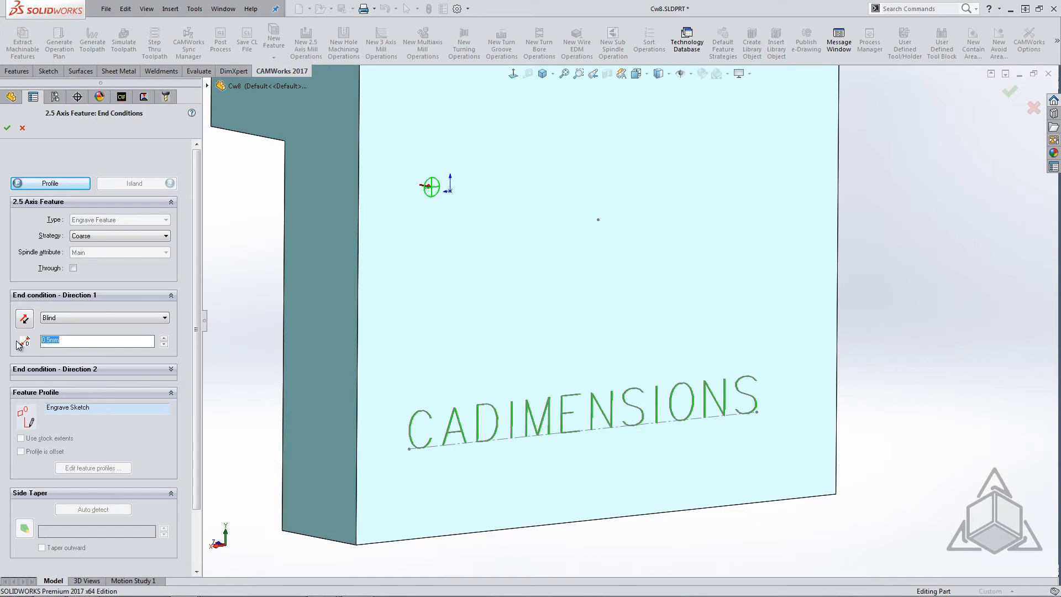
{"action": "type", "text": "1mm"}
{"action": "key", "text": "Return"}
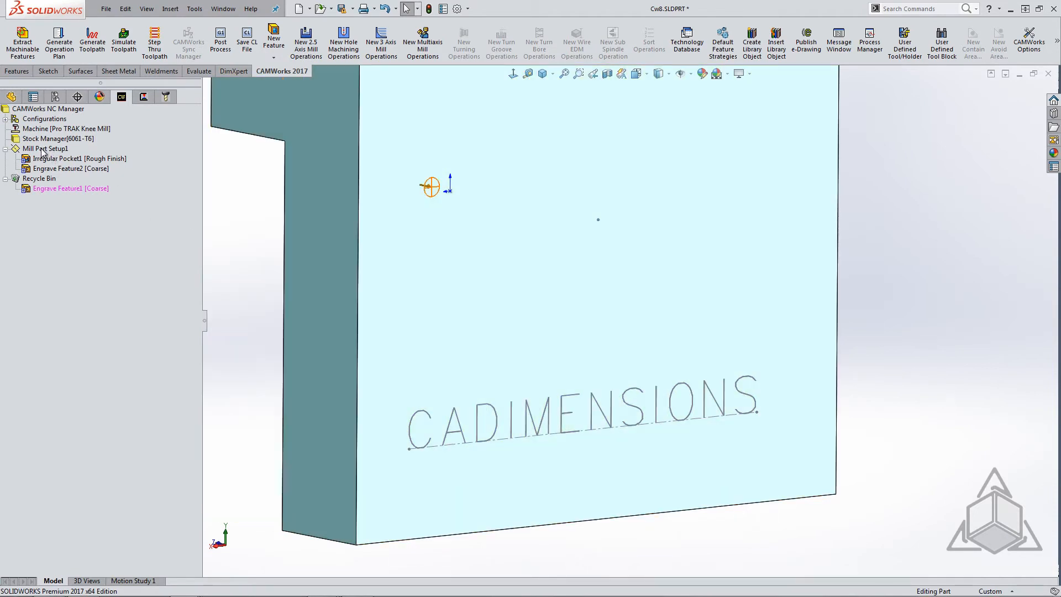
Add a new mill part setup using the underside face that carries the CADIMENSIONS text
{"action": "right_click", "coordinate": [44, 148]}
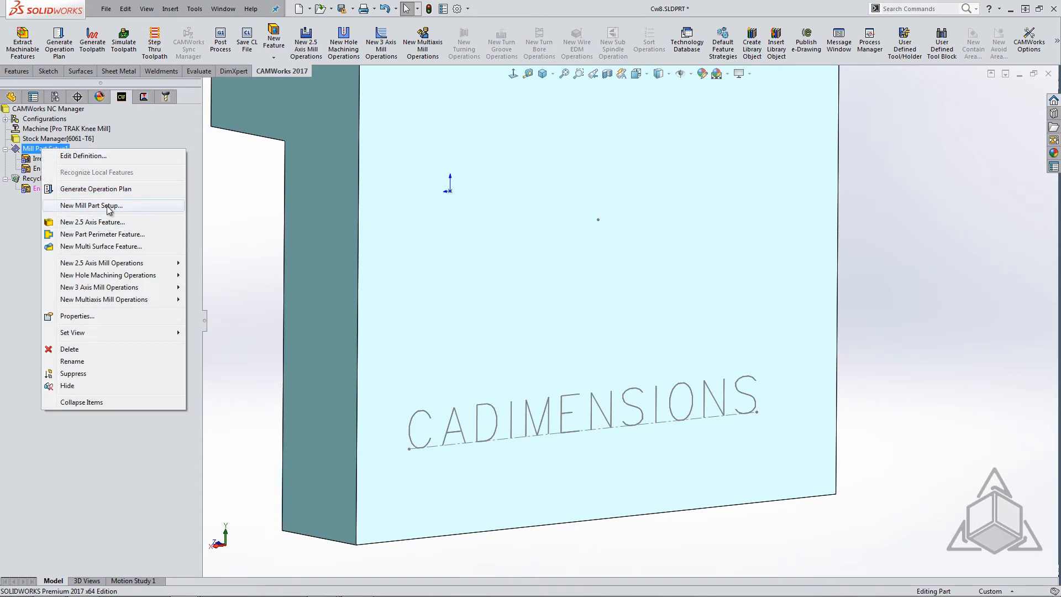
{"action": "left_click", "coordinate": [94, 205]}
{"action": "left_click", "coordinate": [409, 367]}
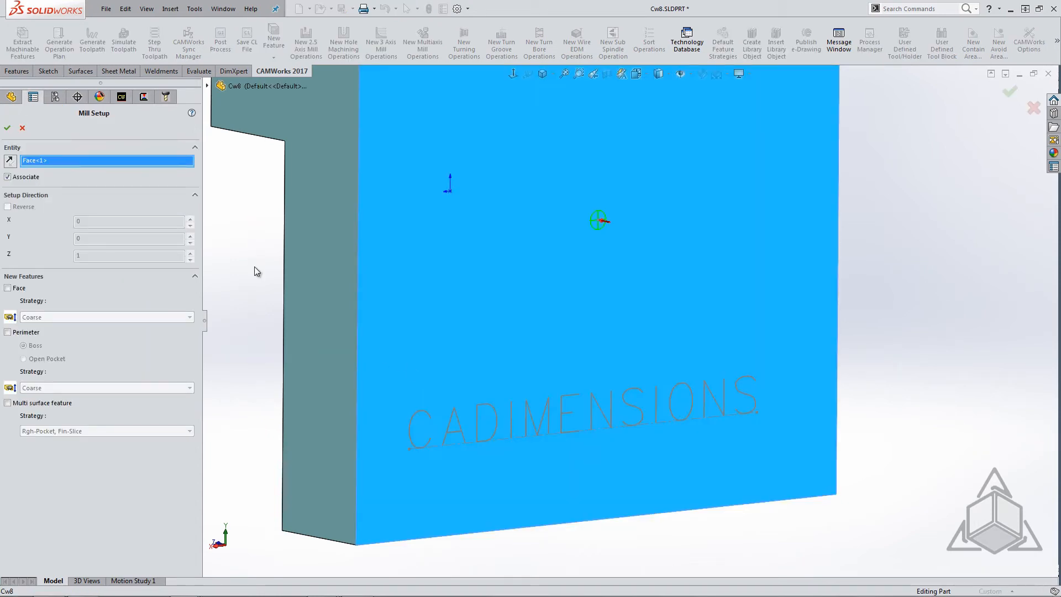
{"action": "left_click", "coordinate": [7, 127]}
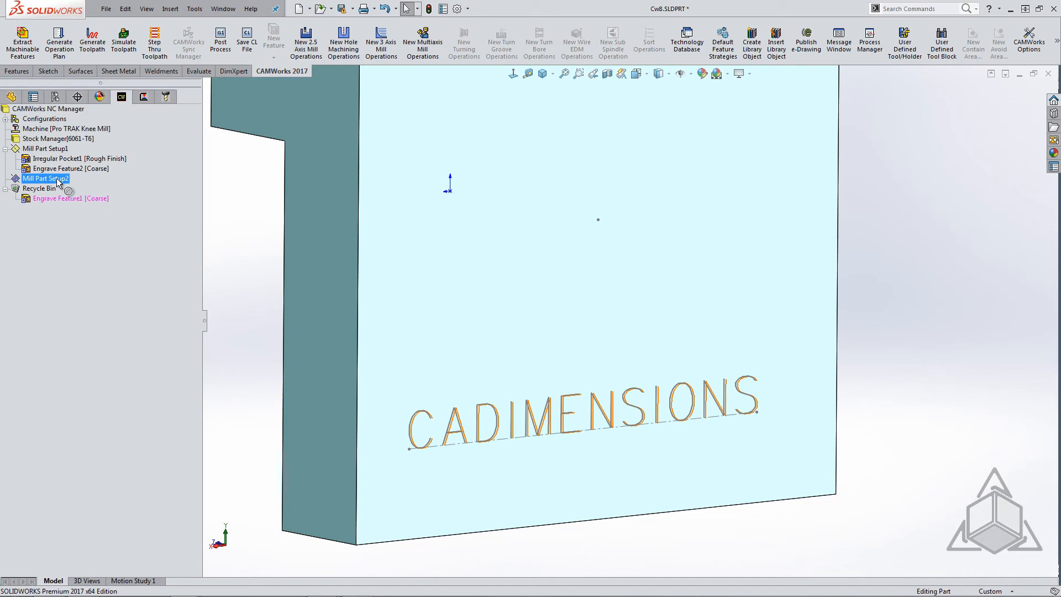
Create an Engrave Feature in Mill Part Setup2 from Engrave Sketch, with a blind depth of 0.5 mm
{"action": "left_click", "coordinate": [61, 168]}
{"action": "right_click", "coordinate": [59, 179]}
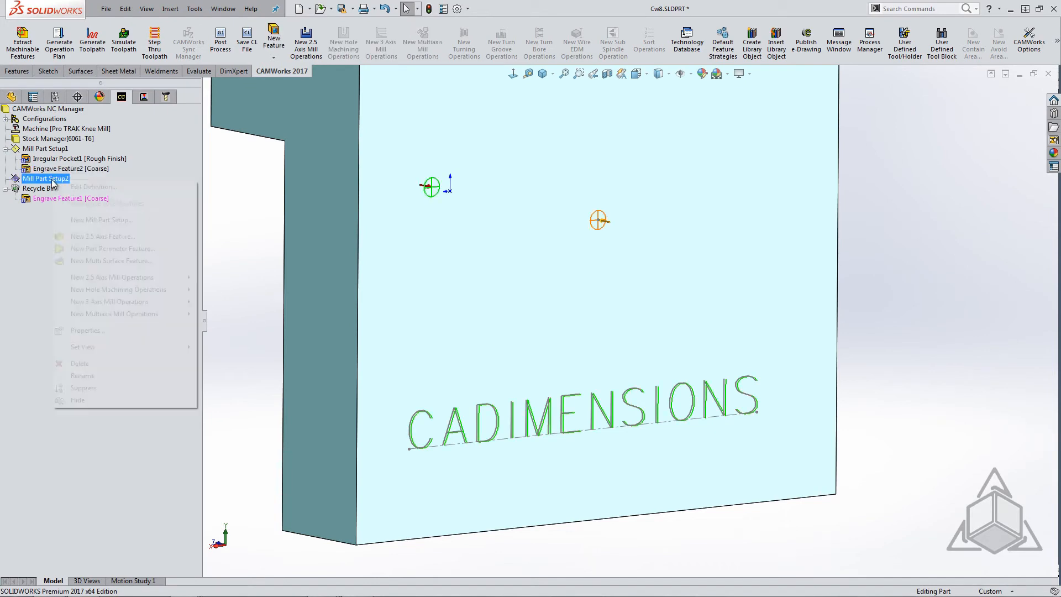
{"action": "left_click", "coordinate": [123, 238]}
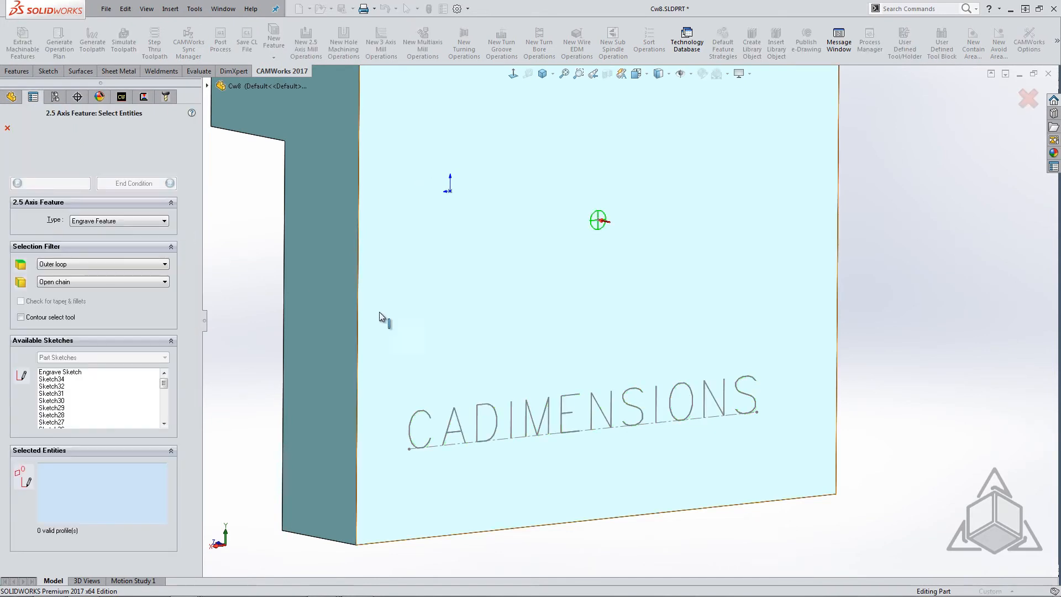
{"action": "left_click", "coordinate": [75, 372]}
{"action": "left_click", "coordinate": [133, 183]}
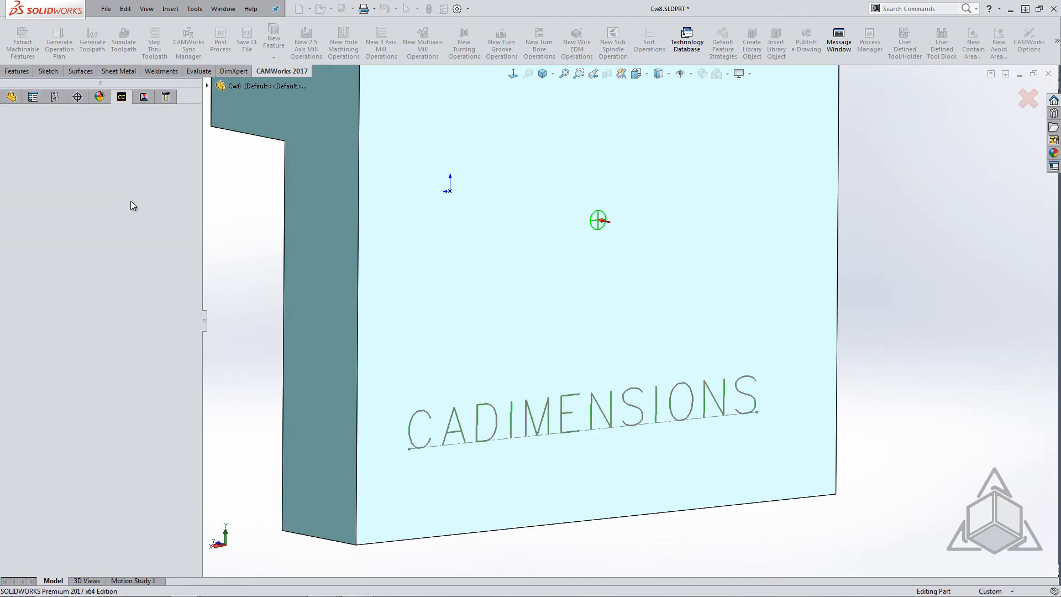
{"action": "double_click", "coordinate": [50, 339]}
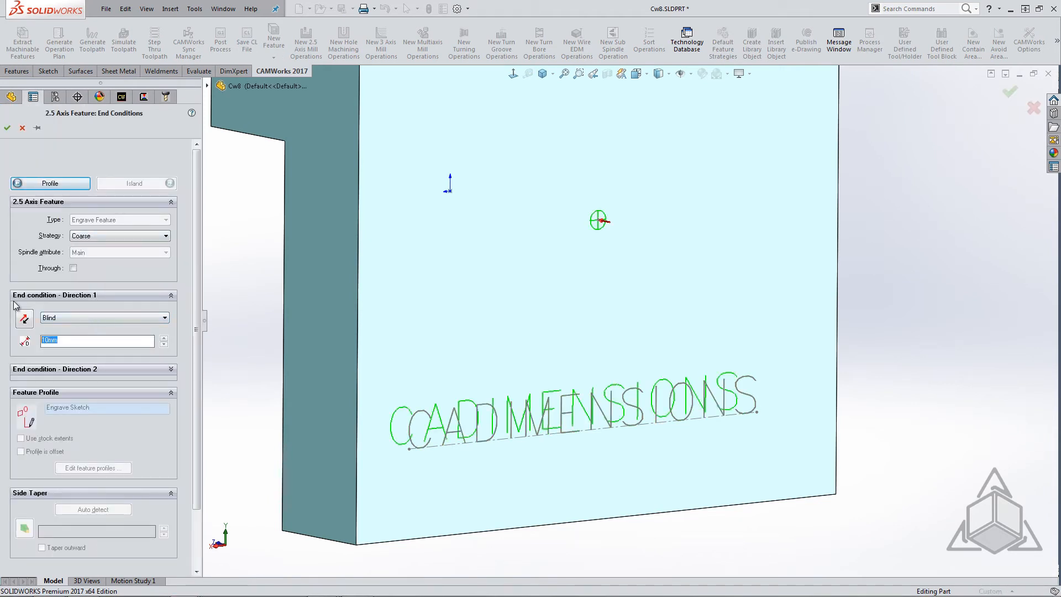
{"action": "type", "text": ".5"}
{"action": "key", "text": "Return"}
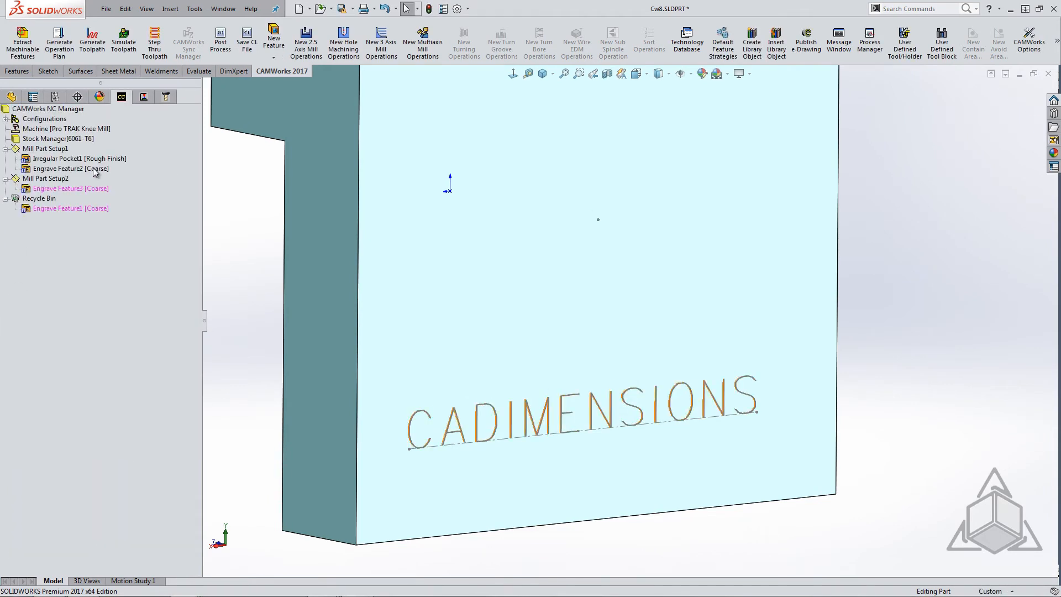
Generate the operation plan and contour milling toolpath for the engrave feature in Mill Part Setup2
{"action": "right_click", "coordinate": [80, 188]}
{"action": "left_click", "coordinate": [111, 239]}
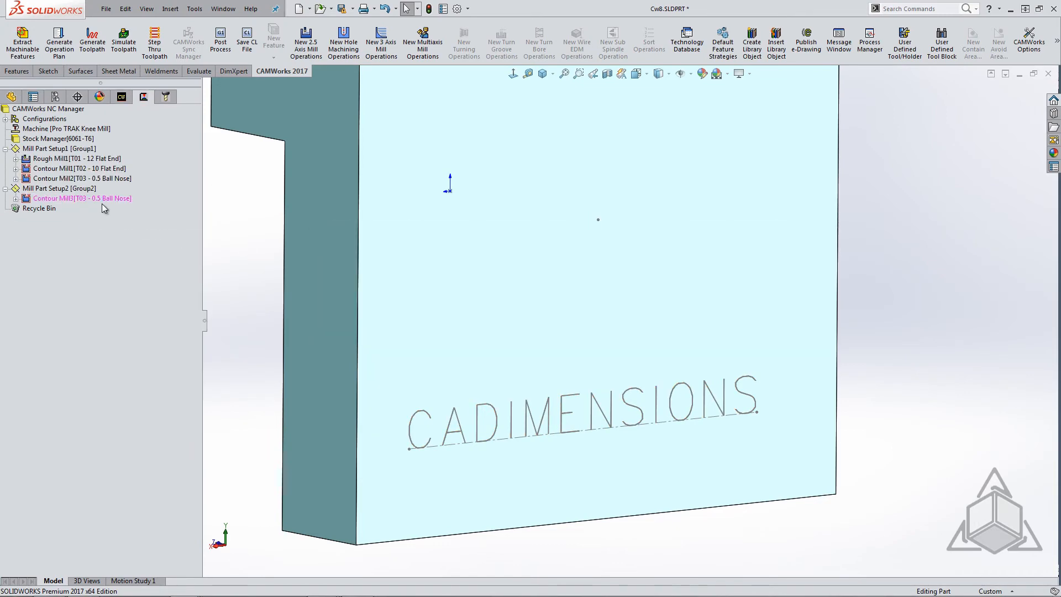
{"action": "right_click", "coordinate": [95, 198]}
{"action": "left_click", "coordinate": [119, 224]}
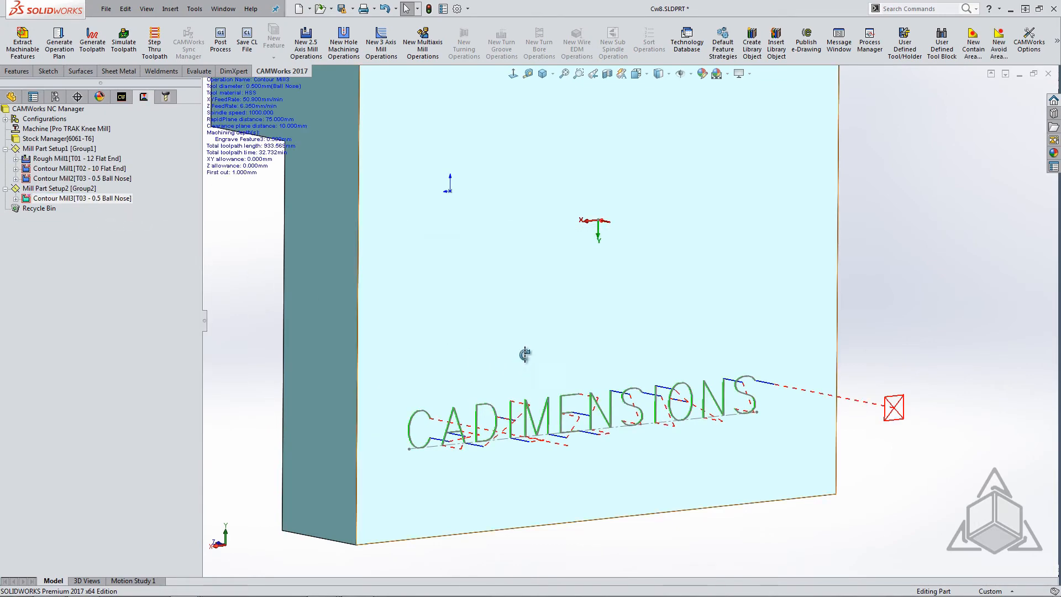
{"action": "middle_click_drag", "start_coordinate": [525, 354], "coordinate": [542, 365]}
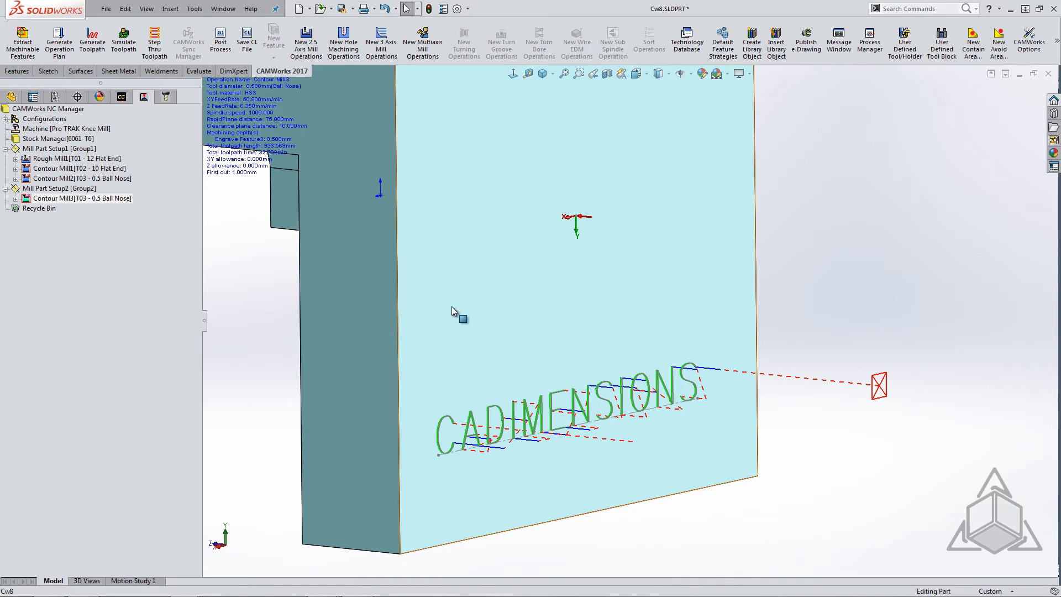
{"action": "scroll", "coordinate": [748, 385], "scroll_direction": "down", "scroll_amount": 2}
{"action": "scroll", "coordinate": [687, 401], "scroll_direction": "up", "scroll_amount": 2}
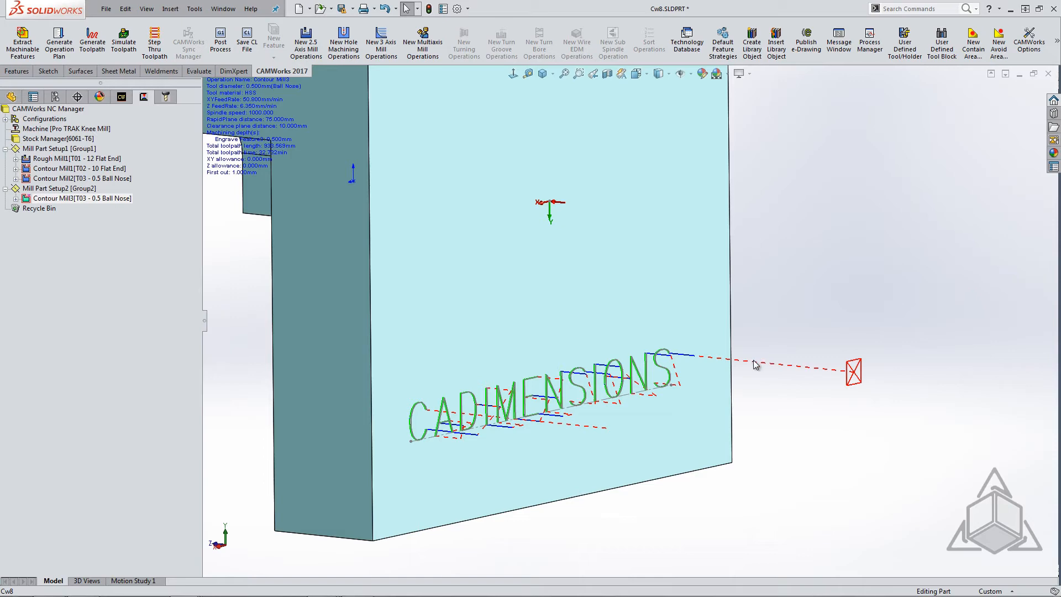
Switch to the presentation showing the Sketch Toolpaths slide
{"action": "key", "text": "super+Tab"}
{"action": "left_click", "coordinate": [339, 262]}
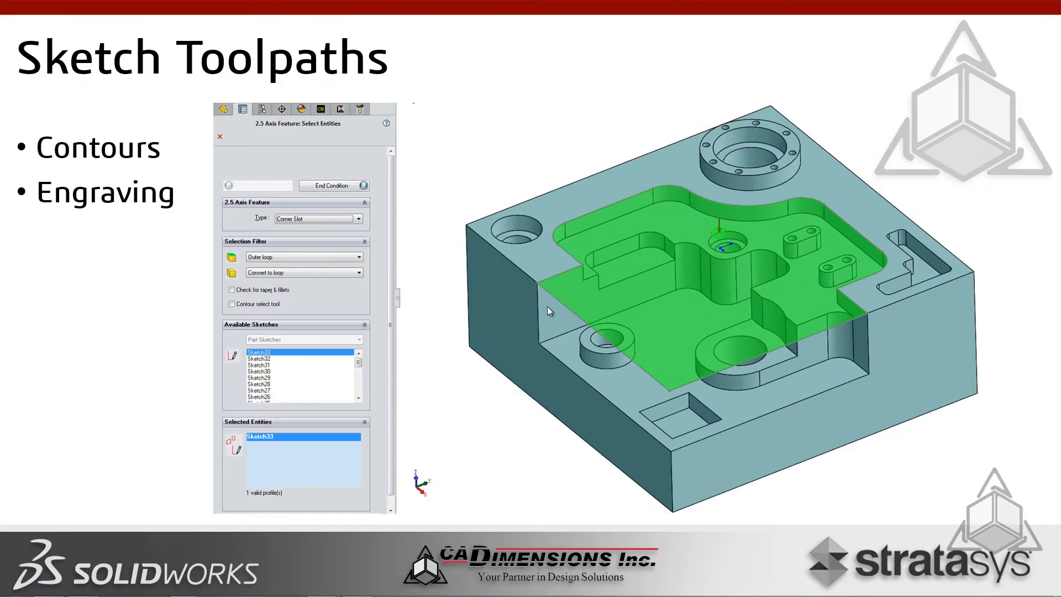